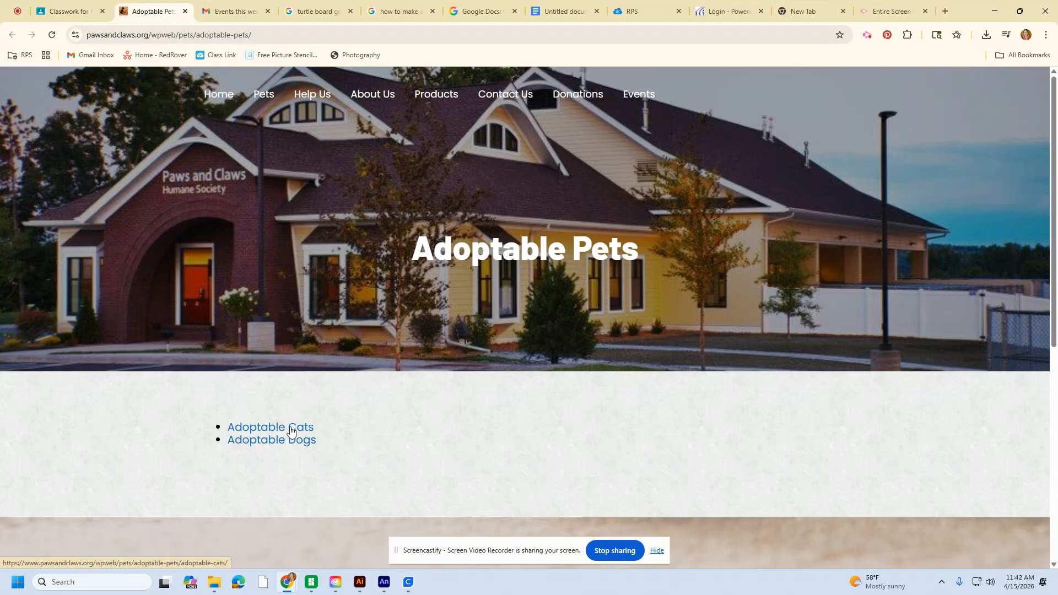
Open the Adoptable Cats listing and hide the screen-sharing notice.
{"action": "left_click", "coordinate": [292, 429]}
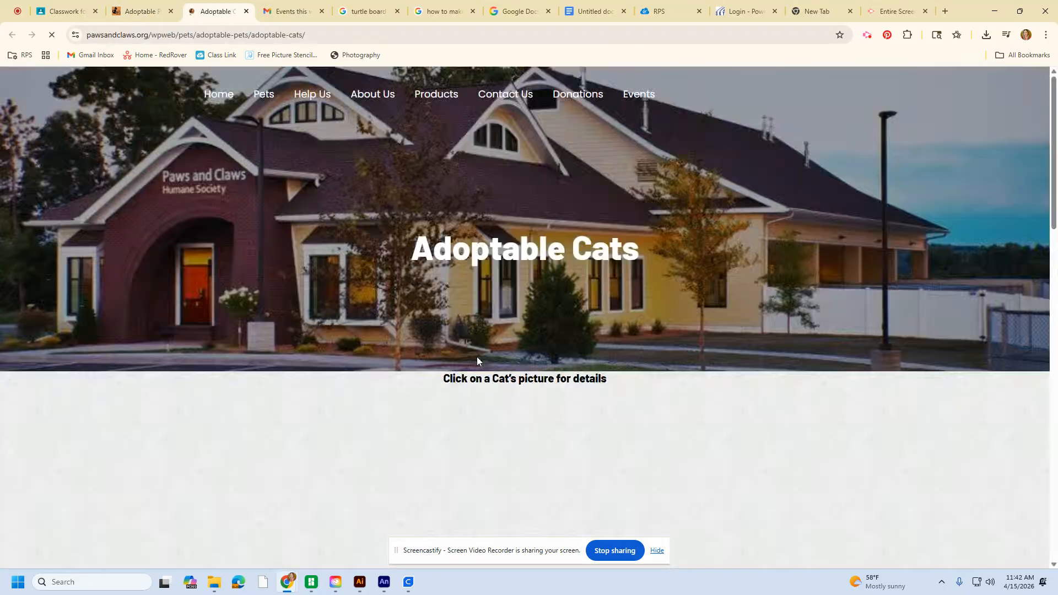
{"action": "left_click", "coordinate": [658, 551]}
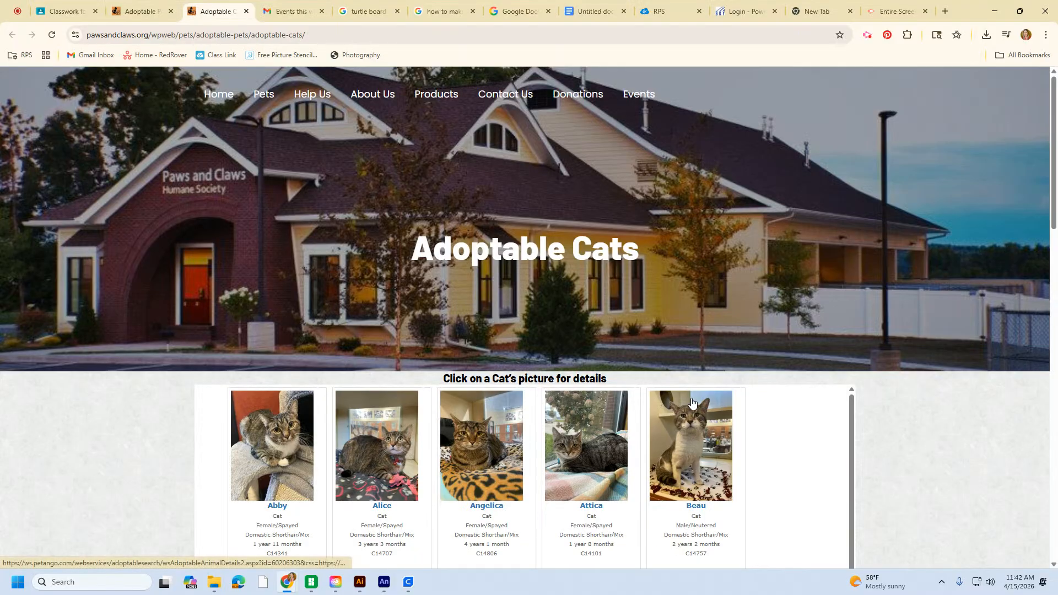
{"action": "scroll", "coordinate": [711, 333], "scroll_direction": "down", "scroll_amount": 2}
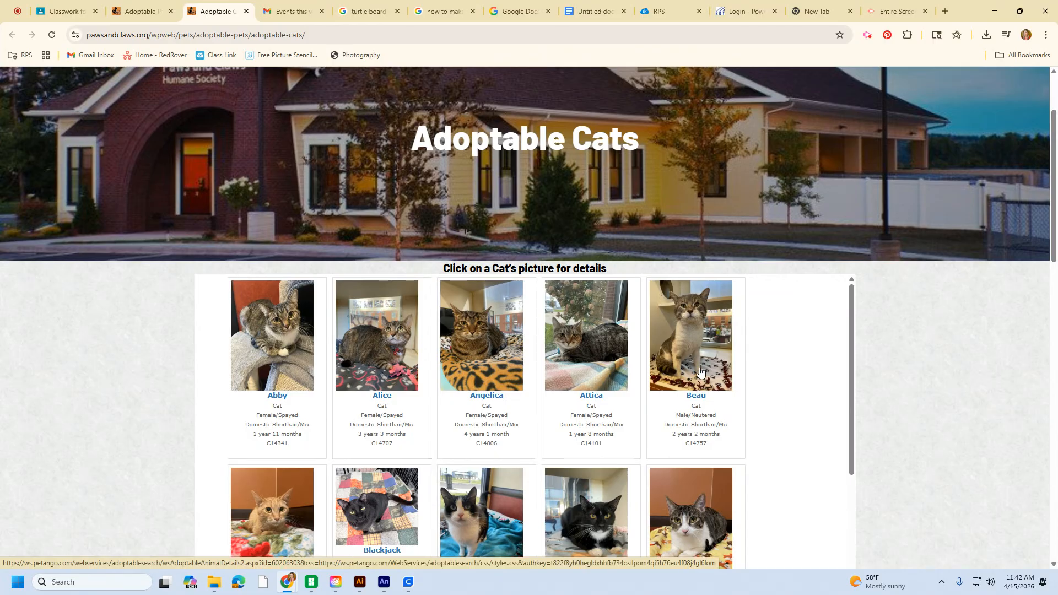
Switch to Illustrator and examine the ear, head, face and tongue shapes that build the dog vector portrait.
{"action": "left_click", "coordinate": [364, 589]}
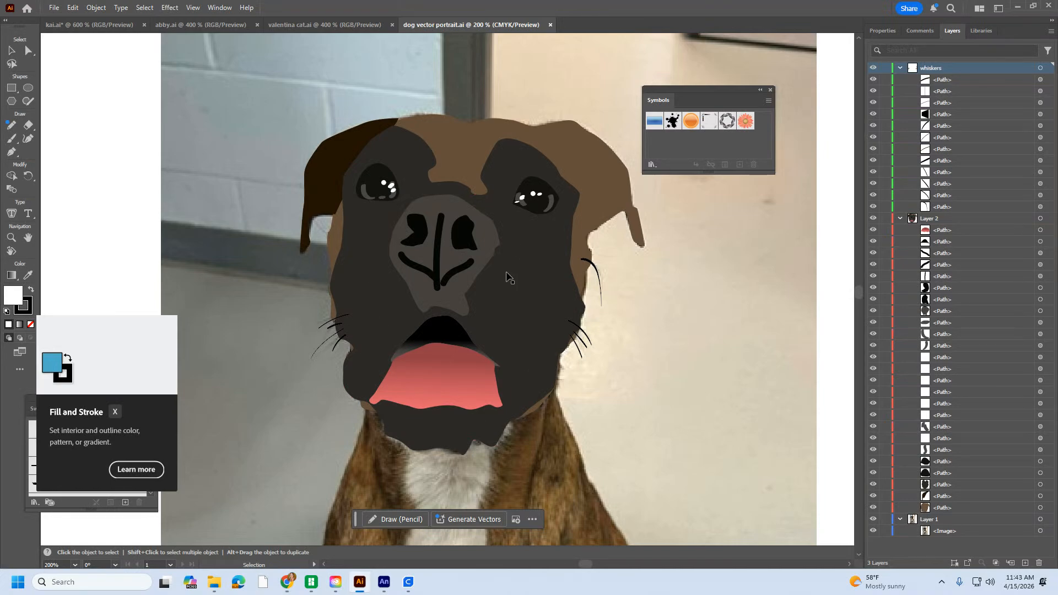
{"action": "left_click", "coordinate": [590, 157]}
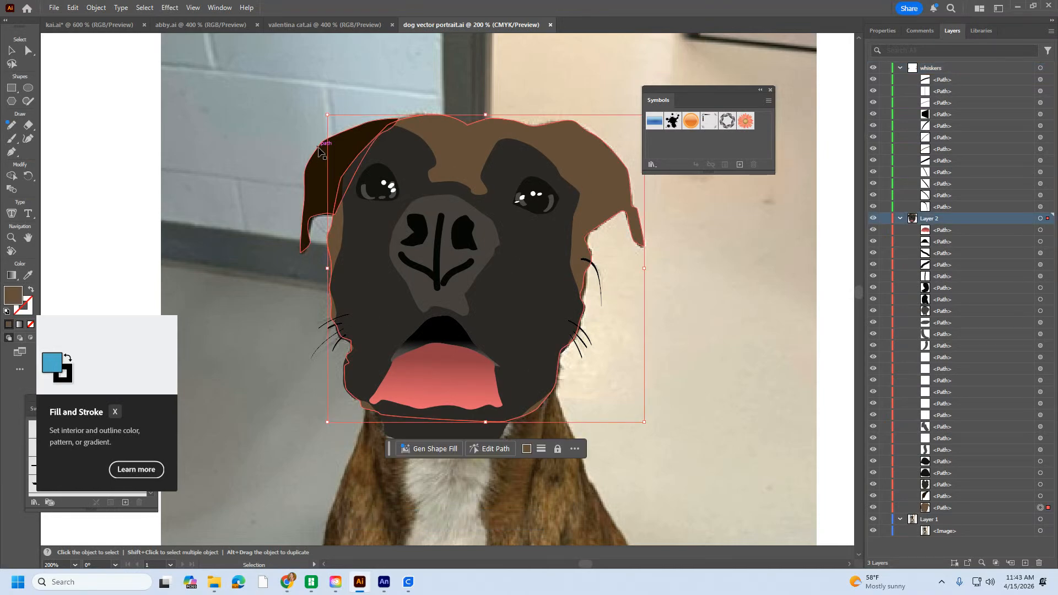
{"action": "left_click", "coordinate": [319, 162]}
{"action": "left_click", "coordinate": [560, 246]}
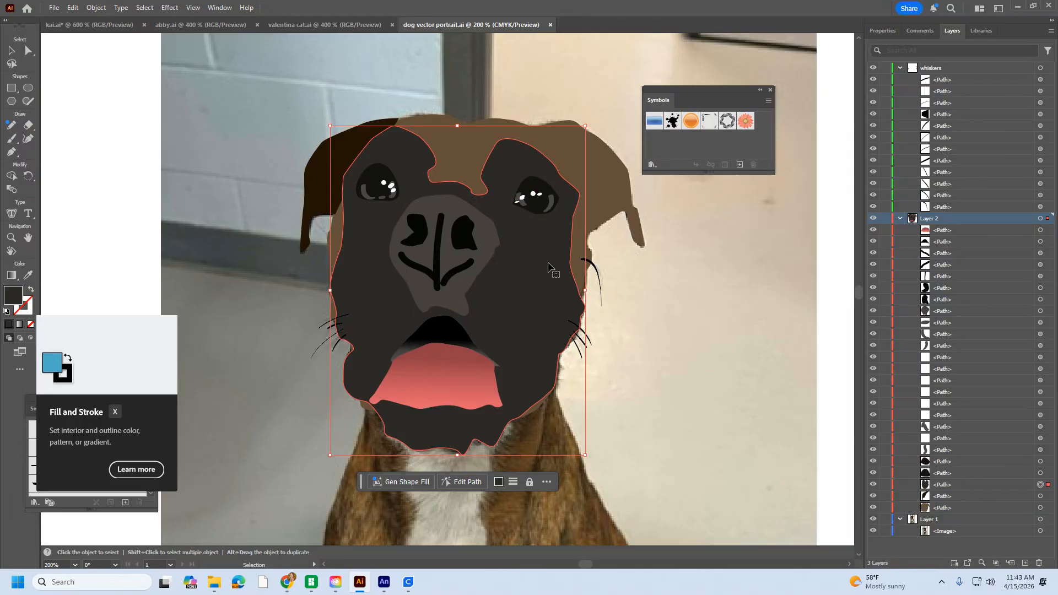
{"action": "left_click", "coordinate": [432, 361]}
{"action": "left_click", "coordinate": [736, 358]}
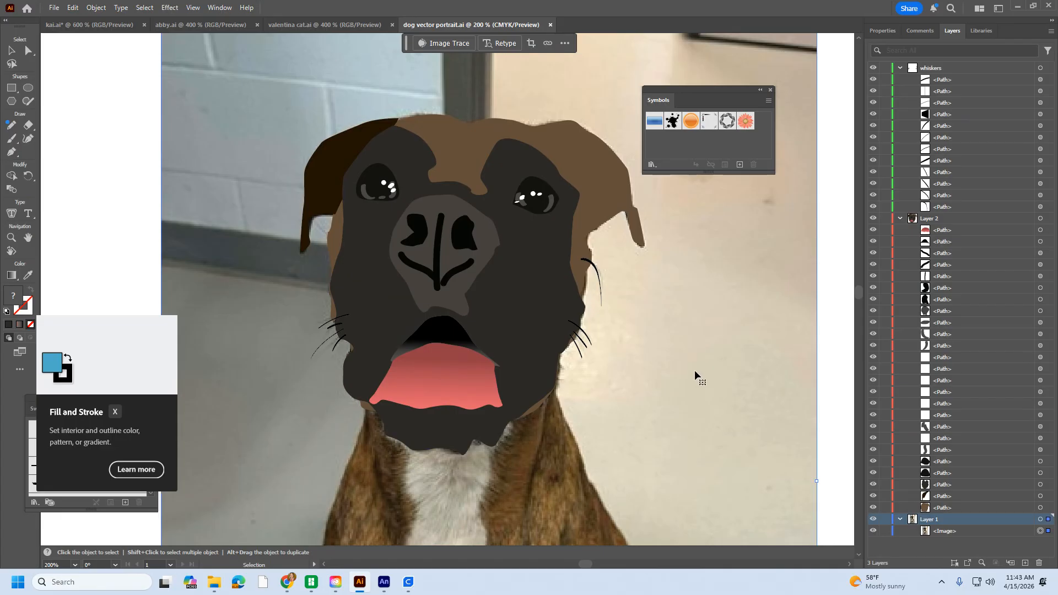
Return to the Adoptable Cats page in Chrome and open the details of the cat C-C.
{"action": "mouse_move", "coordinate": [287, 582]}
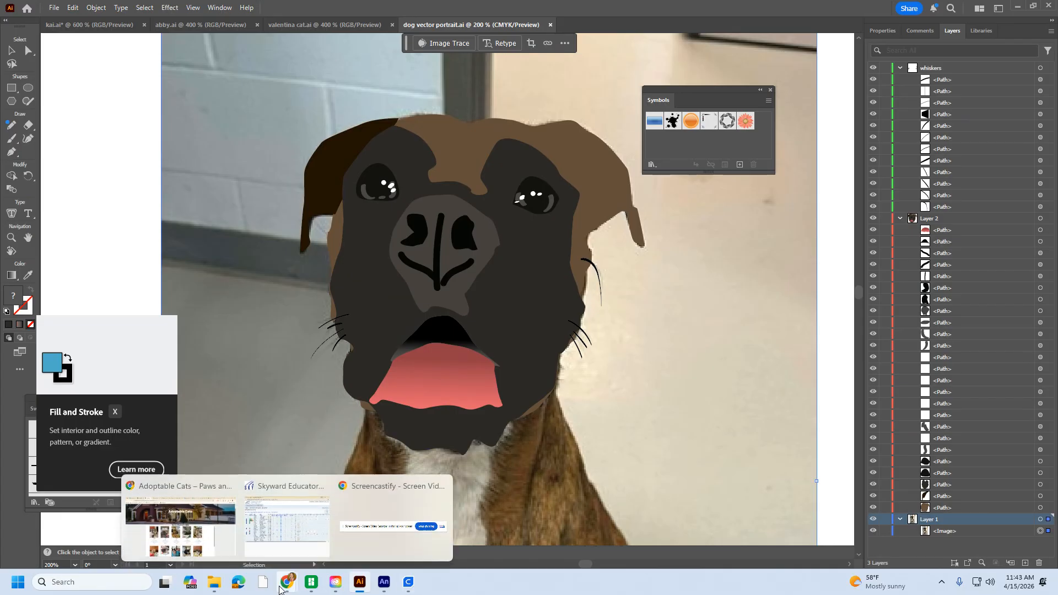
{"action": "left_click", "coordinate": [191, 541]}
{"action": "scroll", "coordinate": [782, 390], "scroll_direction": "down", "scroll_amount": 3}
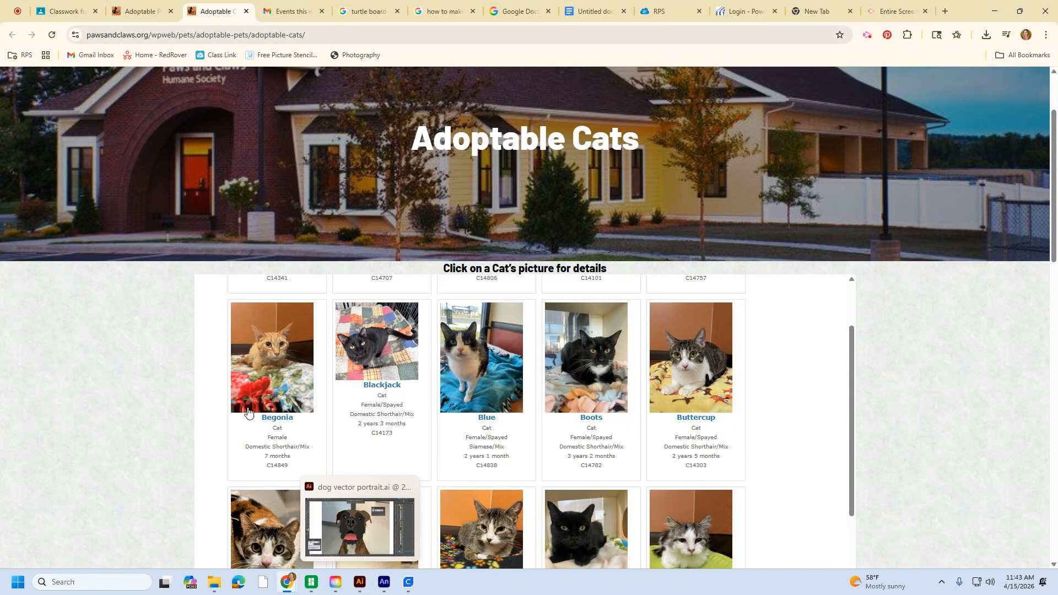
{"action": "scroll", "coordinate": [646, 437], "scroll_direction": "down", "scroll_amount": 3}
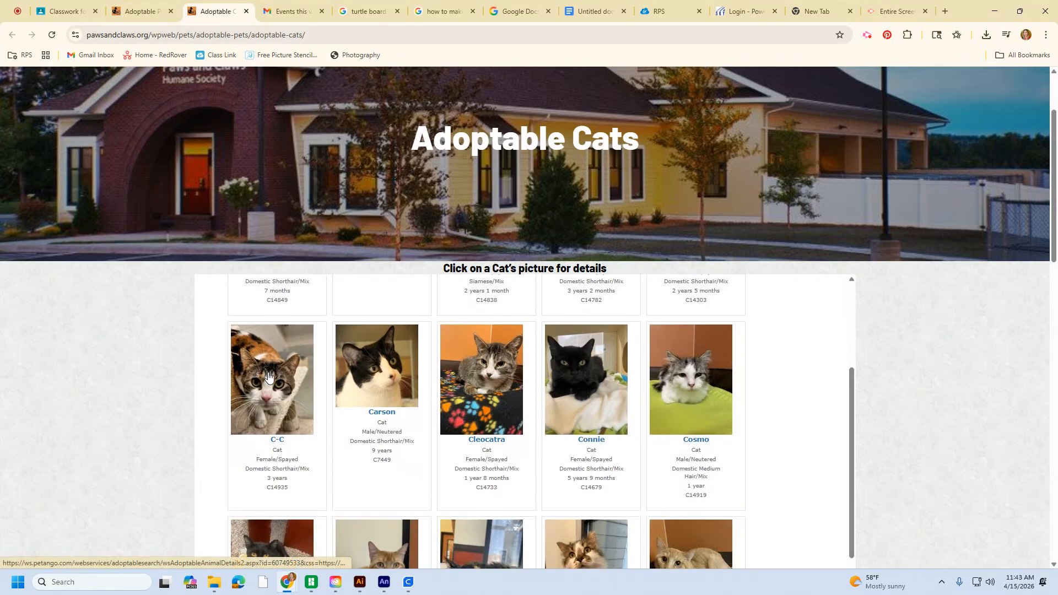
{"action": "left_click", "coordinate": [293, 383]}
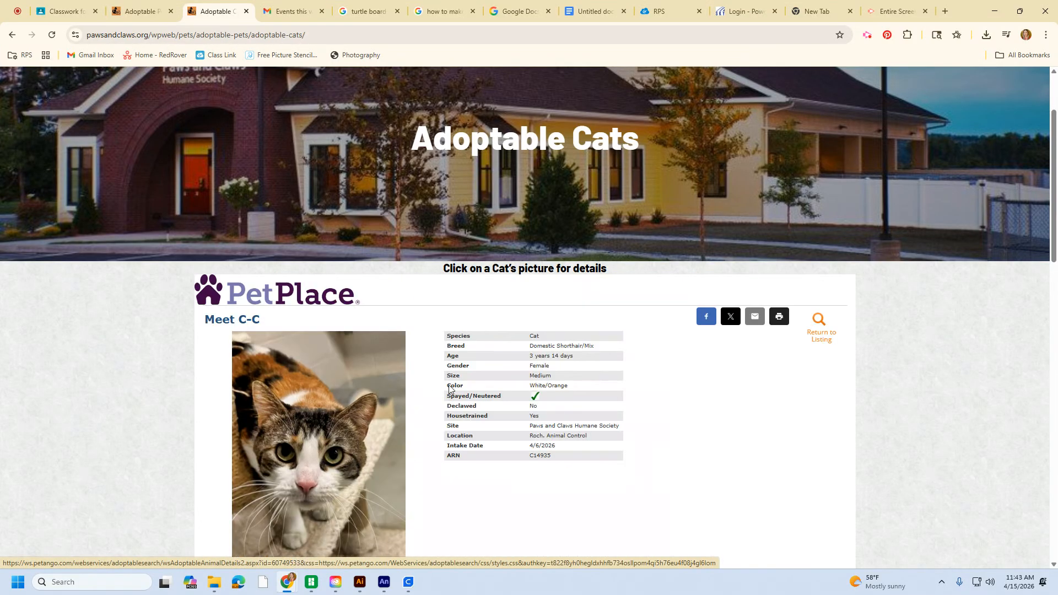
Compare C-C's three photos for use as a portrait reference, ending on photo 1.
{"action": "scroll", "coordinate": [401, 409], "scroll_direction": "down", "scroll_amount": 2}
{"action": "left_click", "coordinate": [232, 479]}
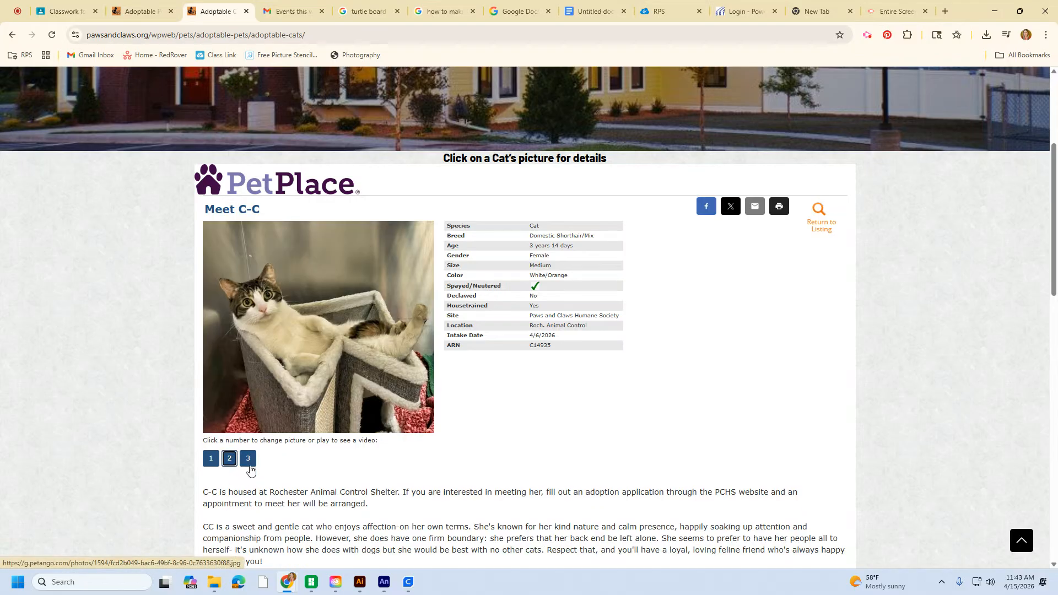
{"action": "left_click", "coordinate": [251, 460]}
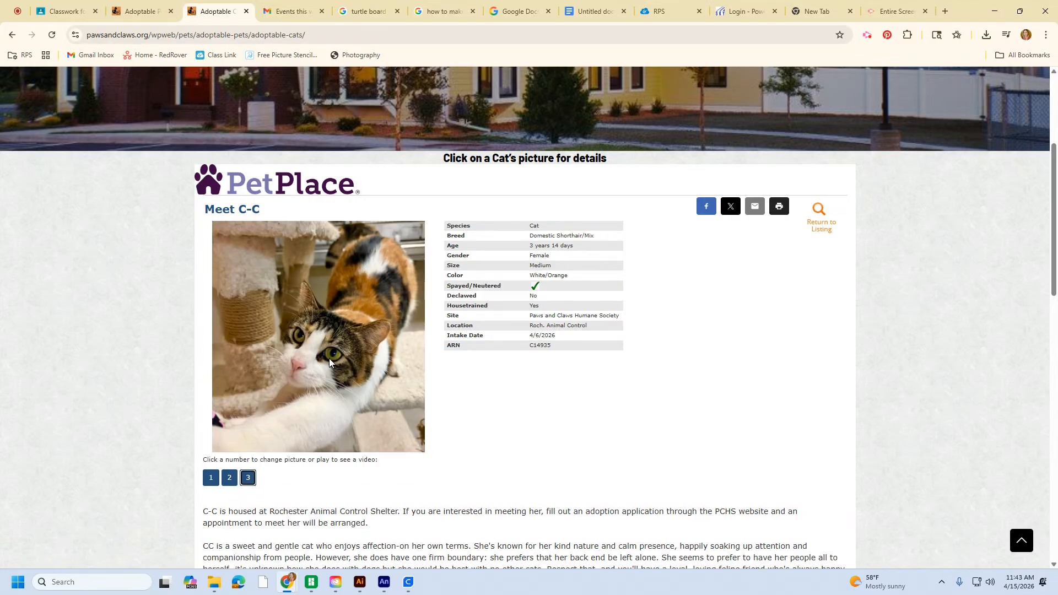
{"action": "left_click", "coordinate": [210, 478]}
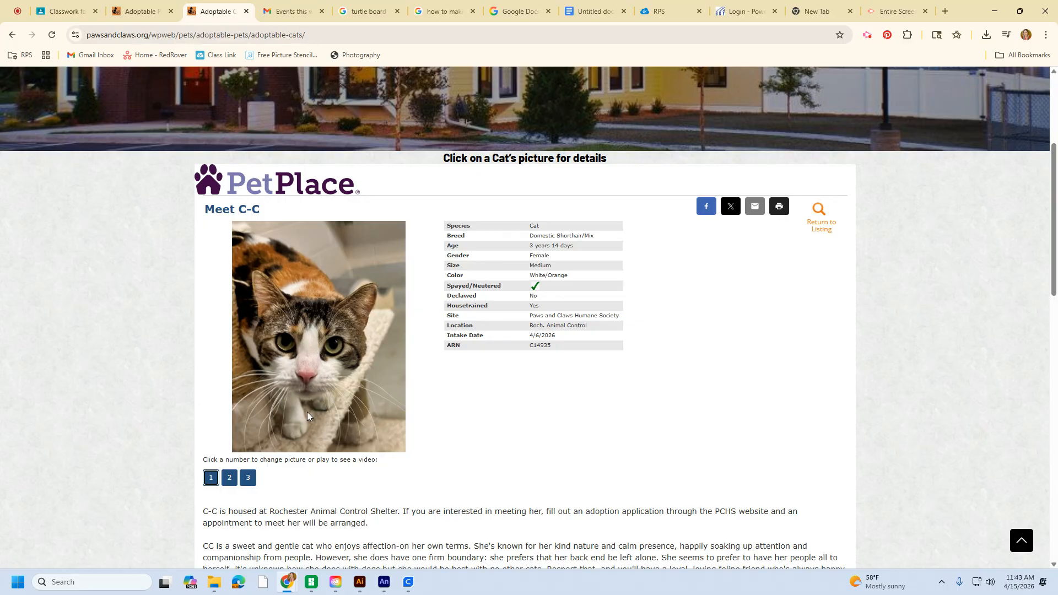
{"action": "left_click", "coordinate": [229, 478]}
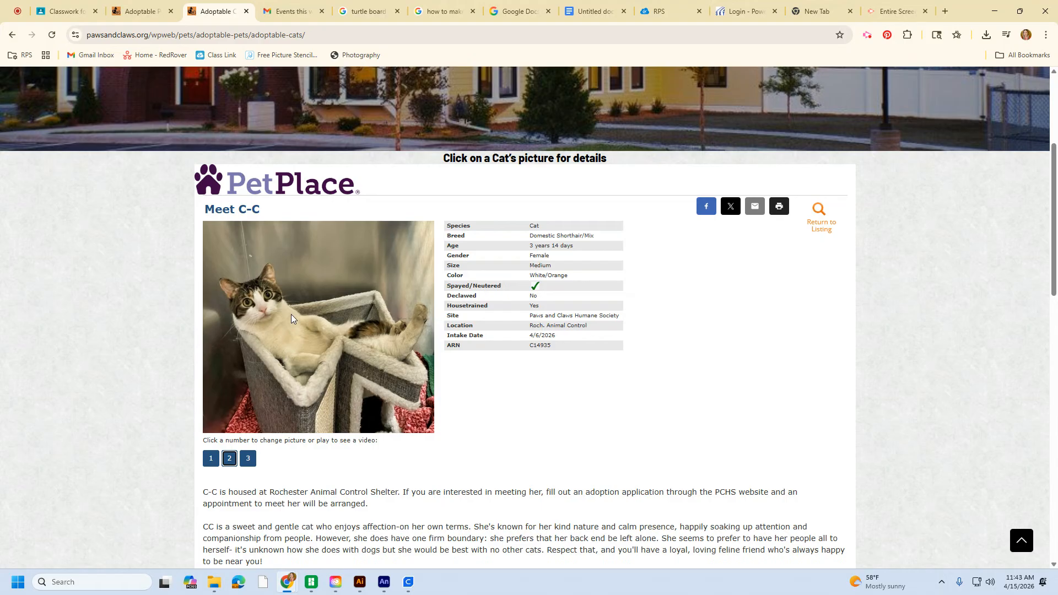
{"action": "left_click", "coordinate": [248, 458]}
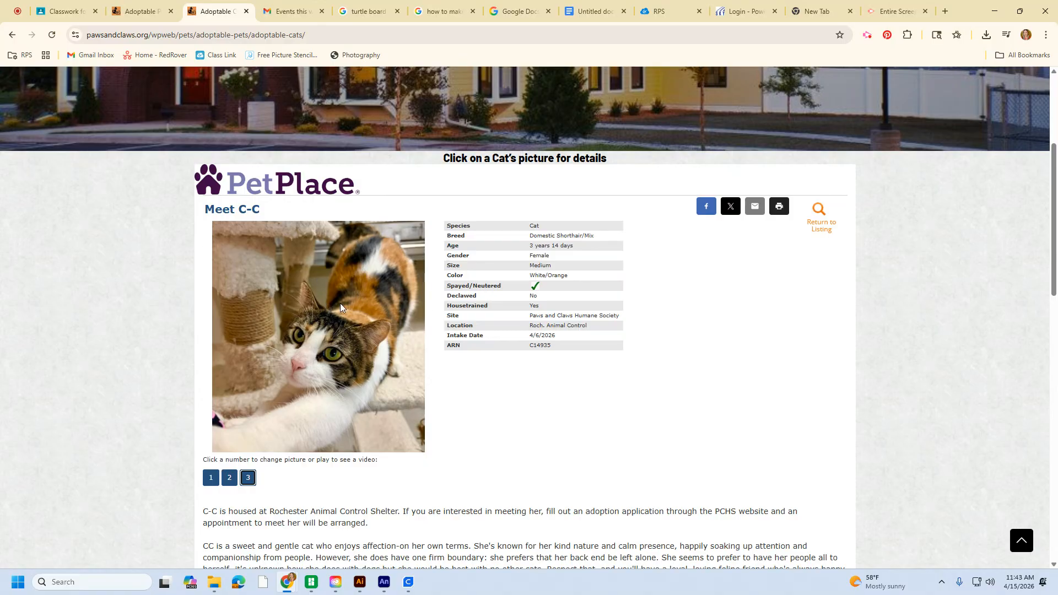
{"action": "left_click", "coordinate": [229, 477]}
{"action": "left_click", "coordinate": [211, 459]}
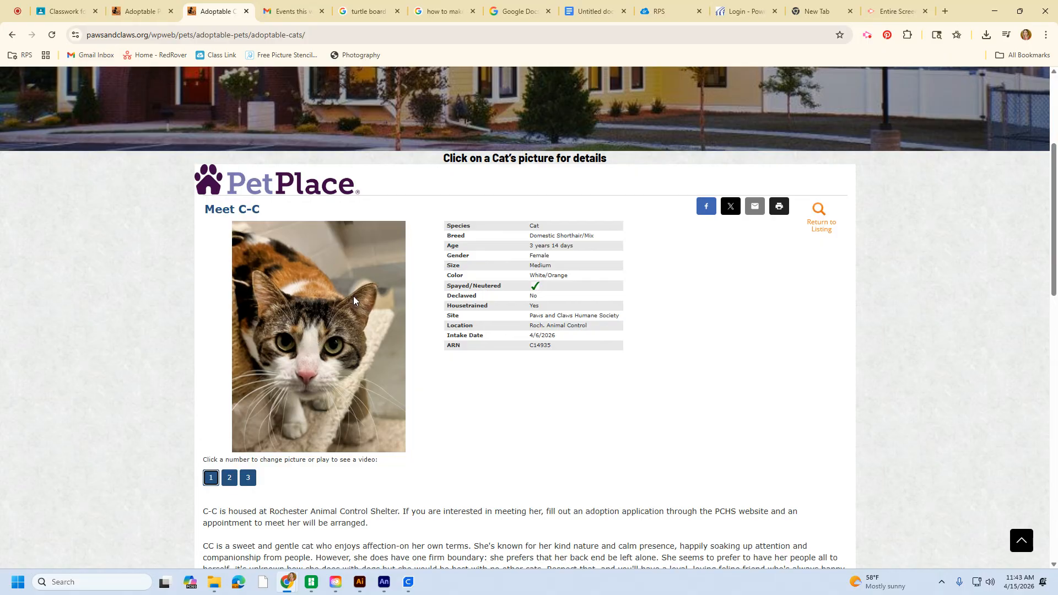
Save C-C's first photo to the Downloads folder as a JPEG named c-c.
{"action": "right_click", "coordinate": [326, 281]}
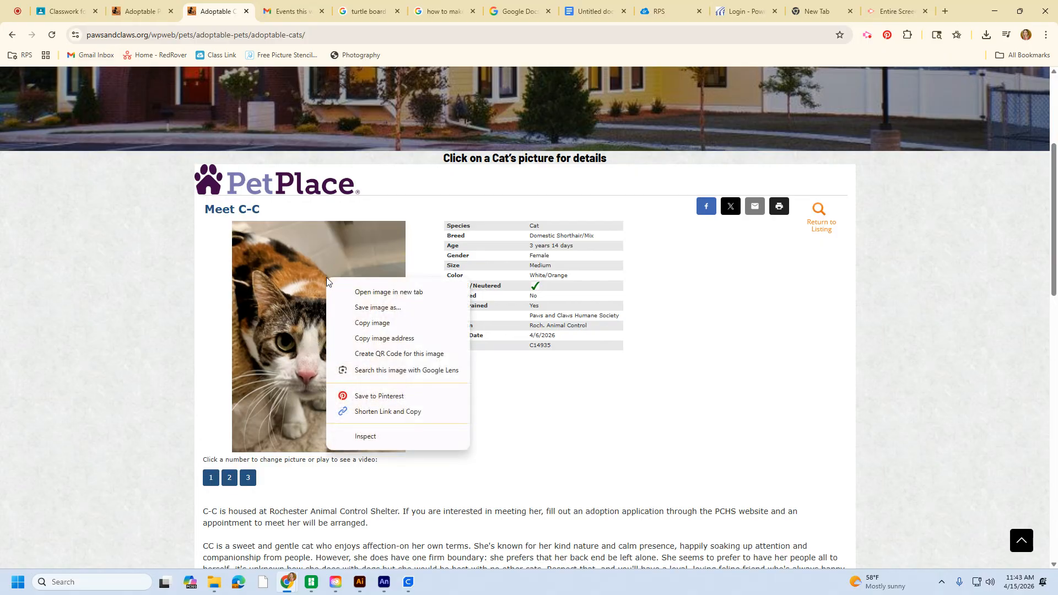
{"action": "left_click", "coordinate": [372, 312]}
{"action": "left_click_drag", "start_coordinate": [349, 6], "coordinate": [734, 184]}
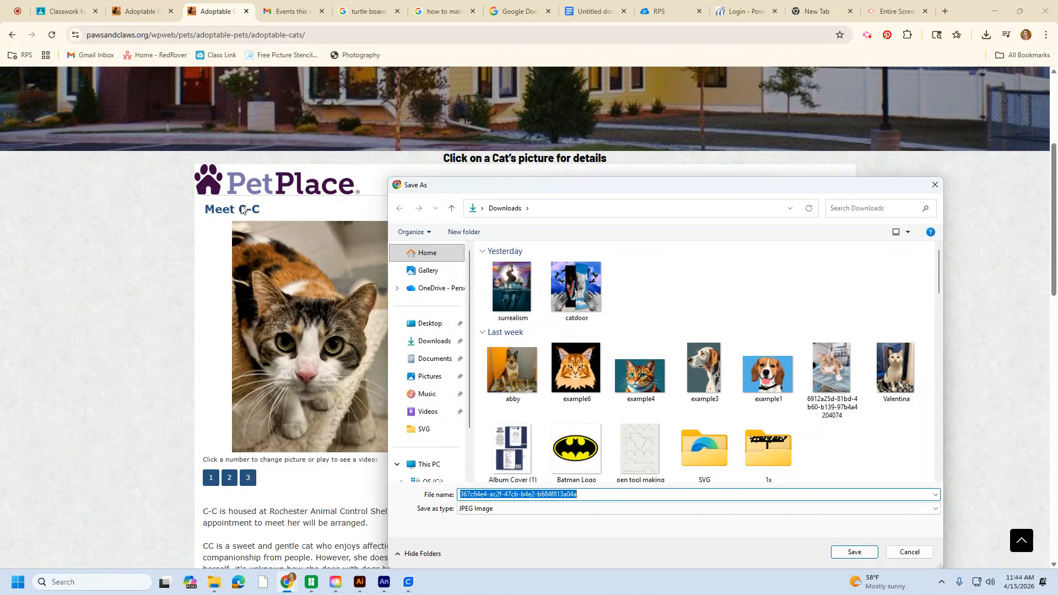
{"action": "type", "text": "c-c"}
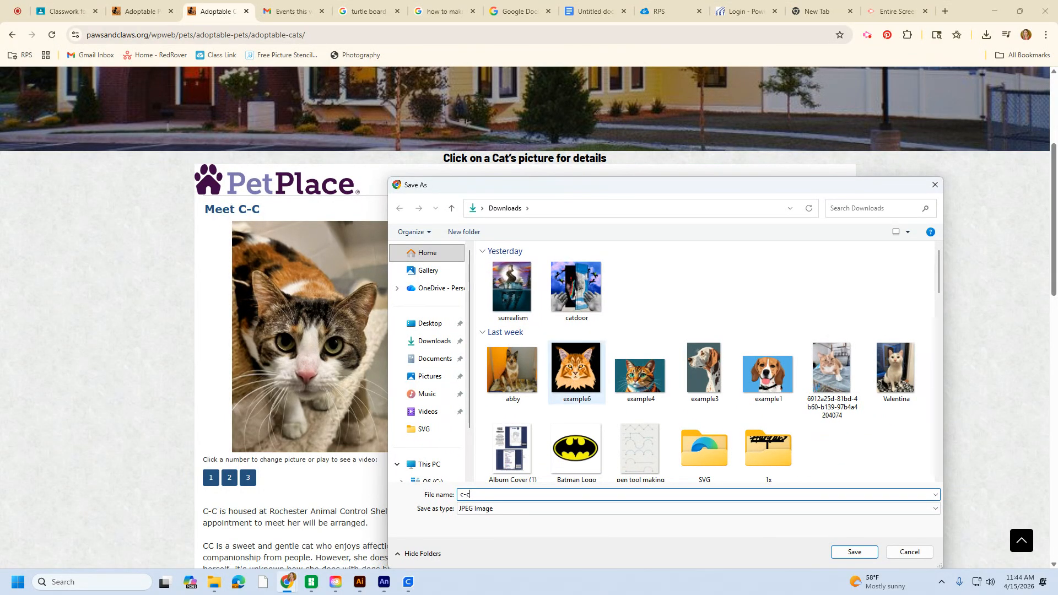
{"action": "left_click", "coordinate": [853, 551]}
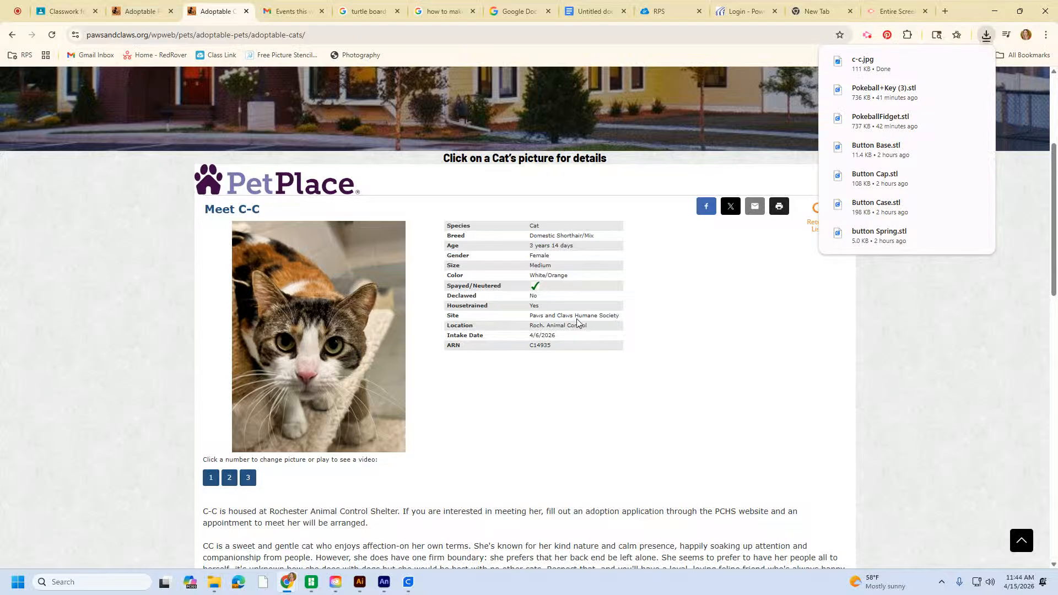
Switch to Illustrator and open the saved c-c.jpg photo.
{"action": "left_click", "coordinate": [359, 582]}
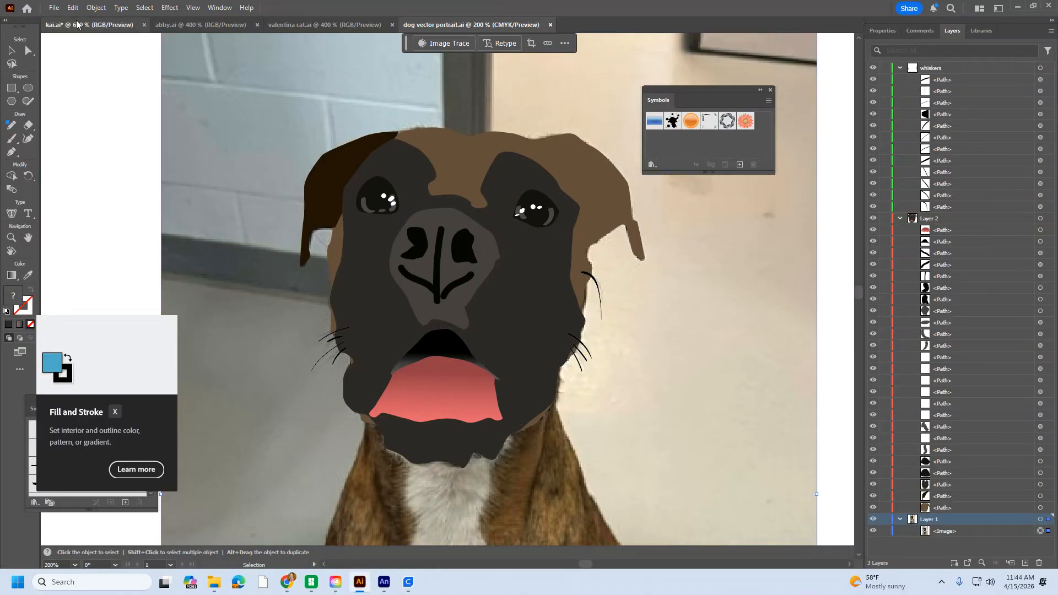
{"action": "left_click", "coordinate": [53, 8]}
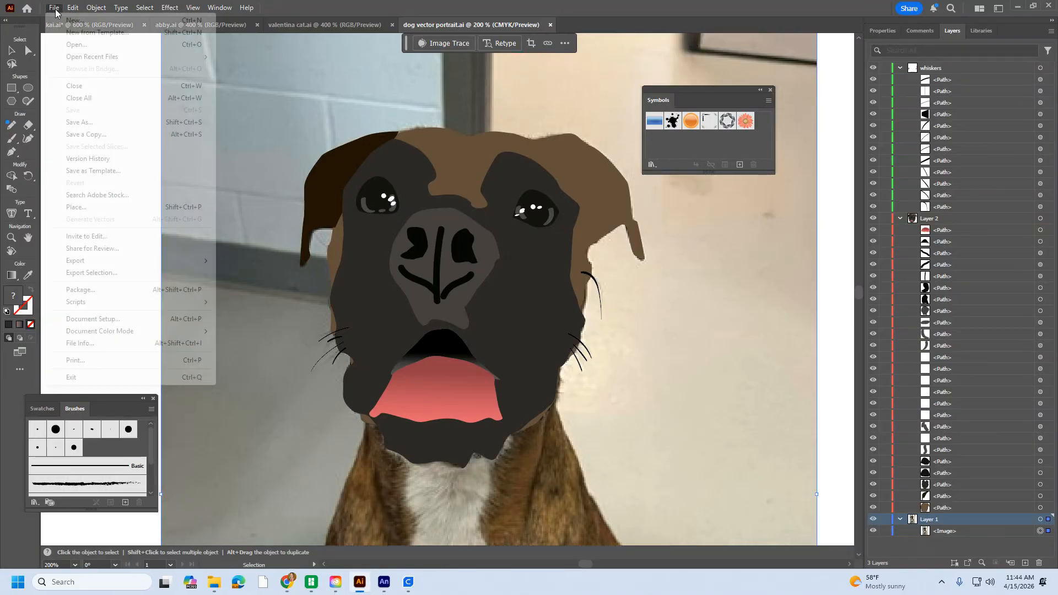
{"action": "left_click", "coordinate": [78, 45]}
{"action": "double_click", "coordinate": [144, 97]}
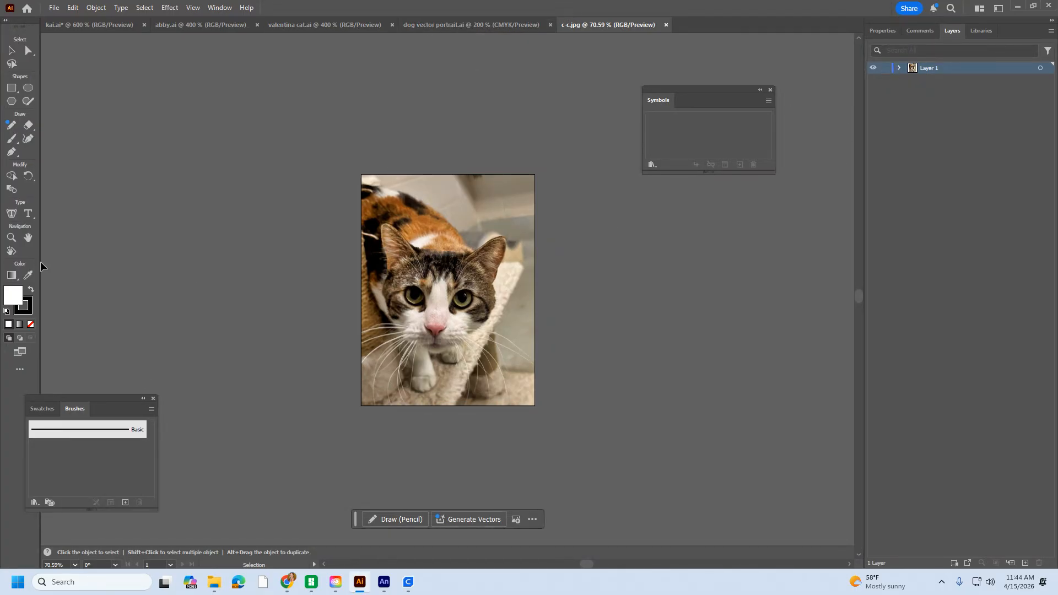
Lock the layer holding the cat photo and add a new layer above it.
{"action": "left_click", "coordinate": [11, 237]}
{"action": "left_click", "coordinate": [449, 299]}
{"action": "left_click", "coordinate": [459, 310]}
{"action": "scroll", "coordinate": [406, 267], "scroll_direction": "up", "scroll_amount": 2}
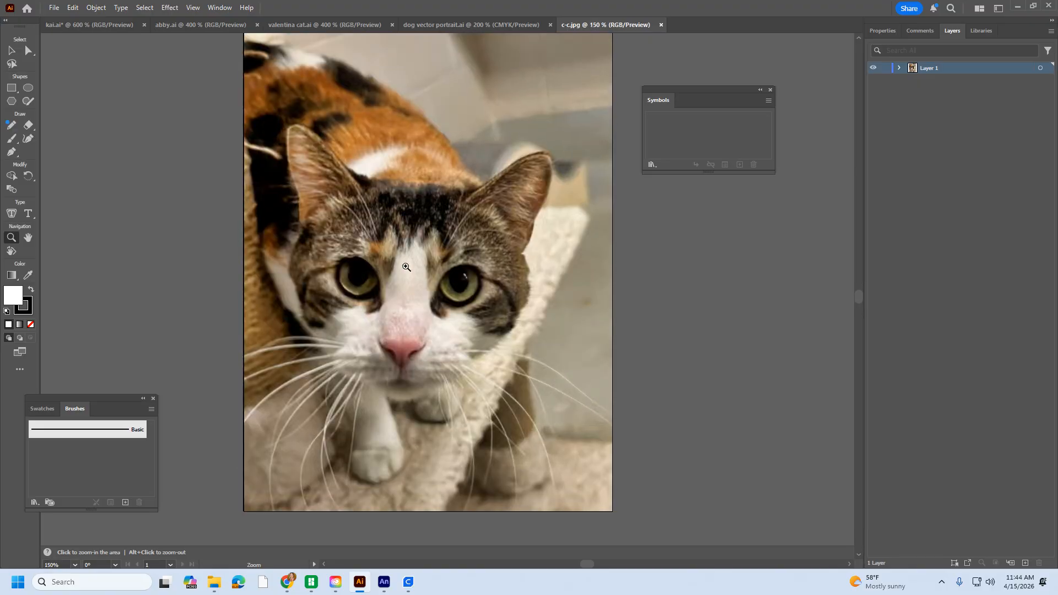
{"action": "scroll", "coordinate": [406, 266], "scroll_direction": "up", "scroll_amount": 1}
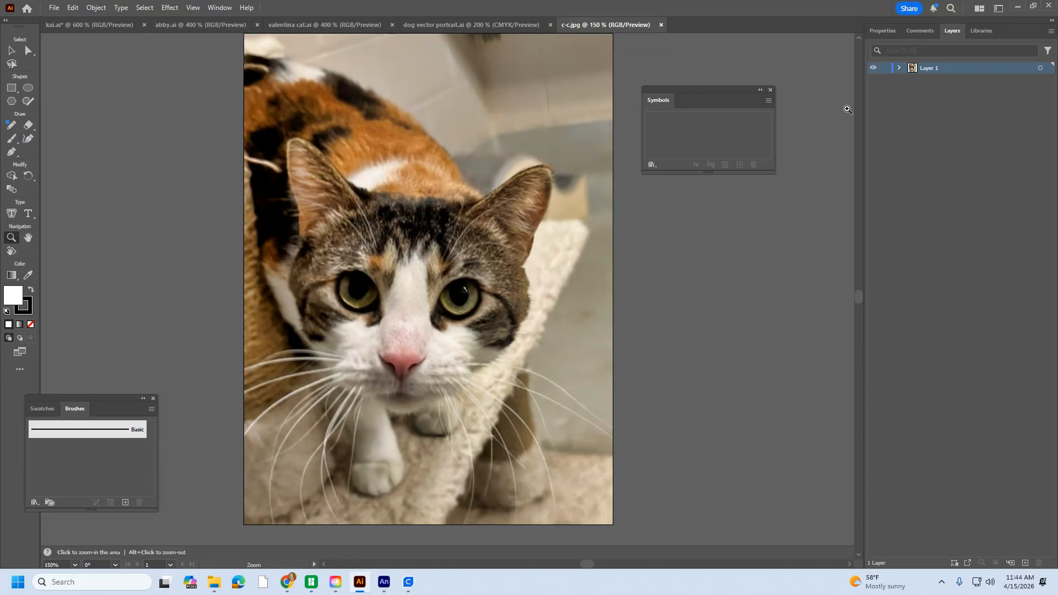
{"action": "left_click", "coordinate": [885, 67]}
{"action": "left_click", "coordinate": [12, 63]}
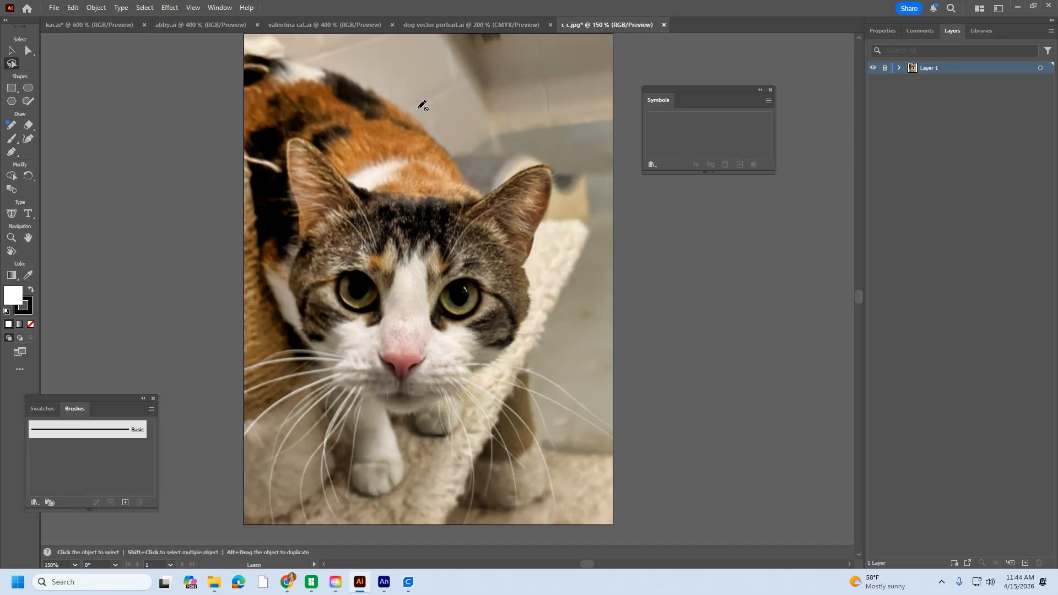
{"action": "left_click", "coordinate": [1025, 562]}
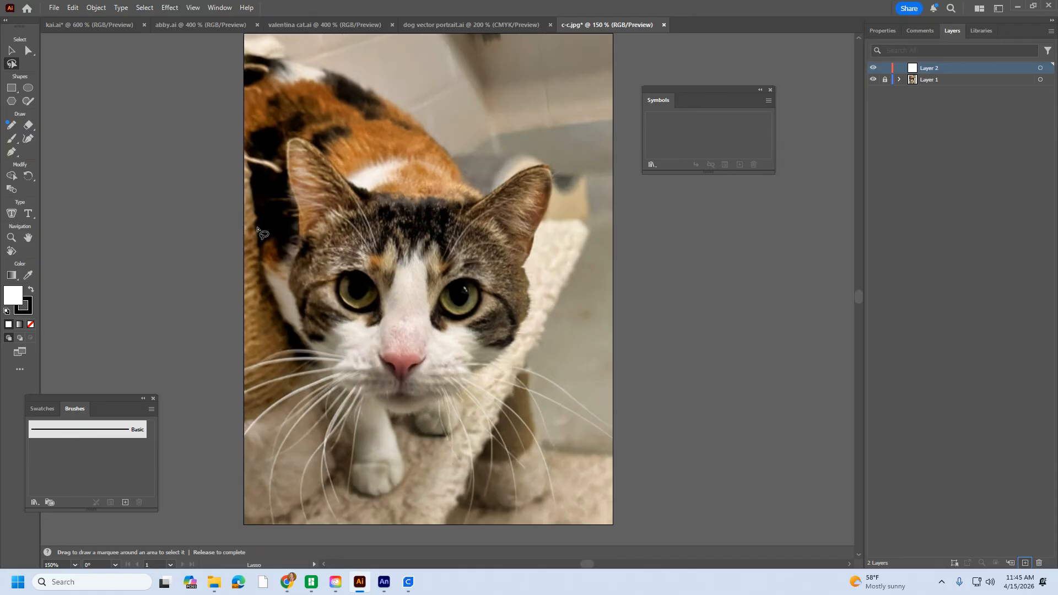
Sample a greyish-brown fur colour from the cat's forehead with the Eyedropper as the fill, with no stroke.
{"action": "left_click", "coordinate": [28, 276]}
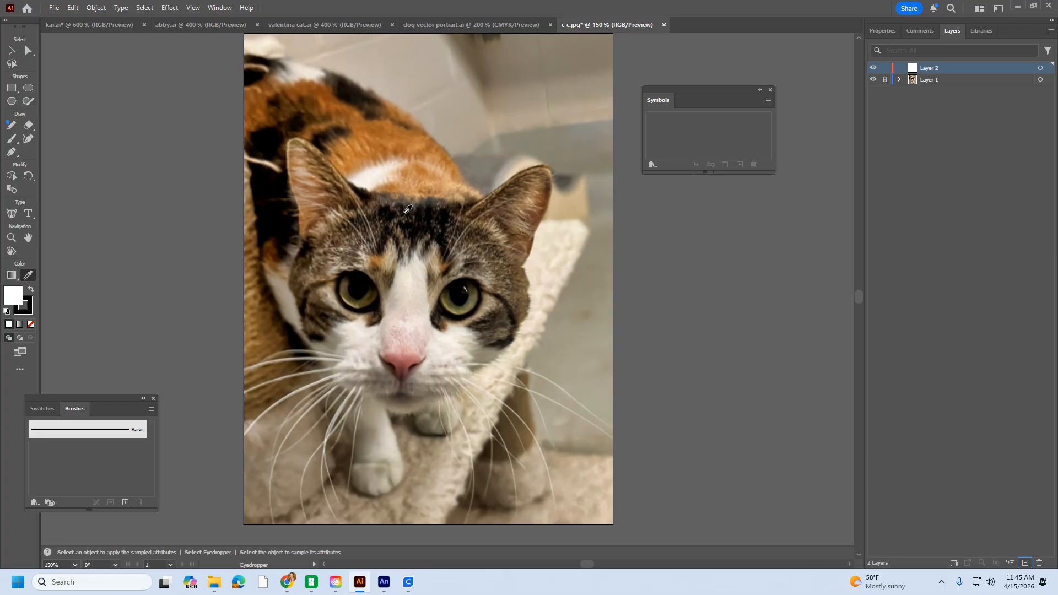
{"action": "left_click", "coordinate": [449, 225]}
{"action": "left_click", "coordinate": [475, 239]}
{"action": "left_click", "coordinate": [480, 245]}
{"action": "left_click", "coordinate": [489, 256]}
{"action": "left_click", "coordinate": [491, 258]}
{"action": "left_click", "coordinate": [492, 257]}
{"action": "left_click", "coordinate": [496, 257]}
{"action": "left_click", "coordinate": [492, 266]}
{"action": "left_click", "coordinate": [491, 270]}
{"action": "left_click", "coordinate": [494, 273]}
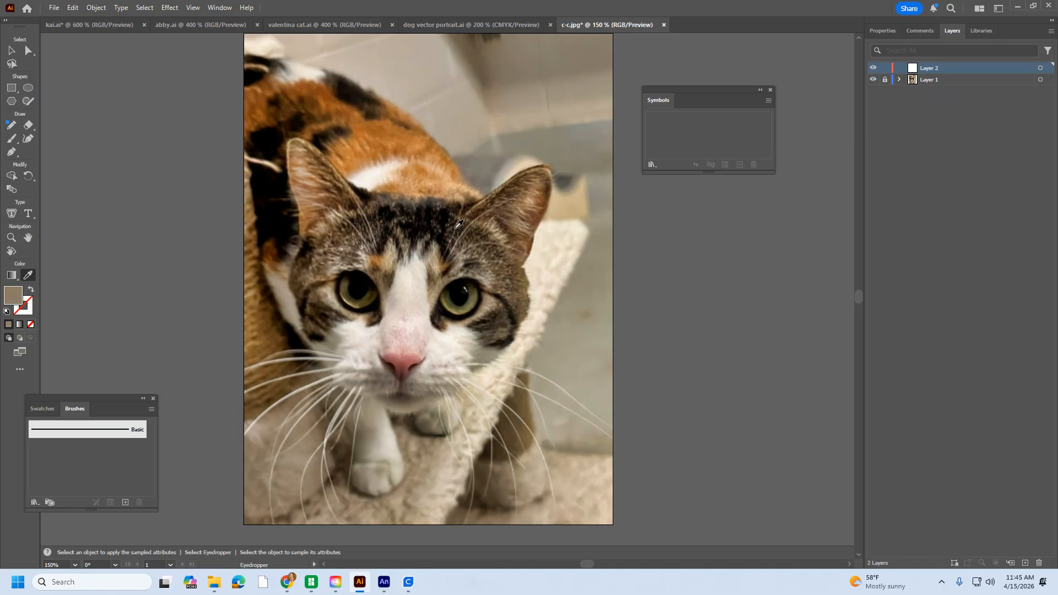
Start the head shape with the Pen tool, tracing from the right ear's inner base across the crown and around the left ear tip.
{"action": "left_click", "coordinate": [12, 153]}
{"action": "left_click", "coordinate": [474, 201]}
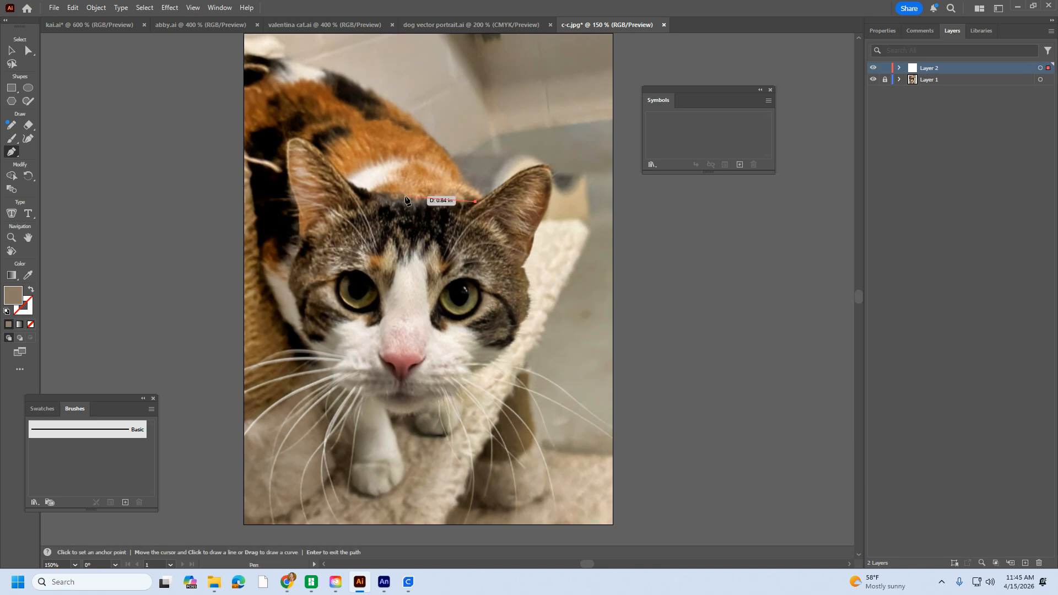
{"action": "left_click", "coordinate": [401, 193]}
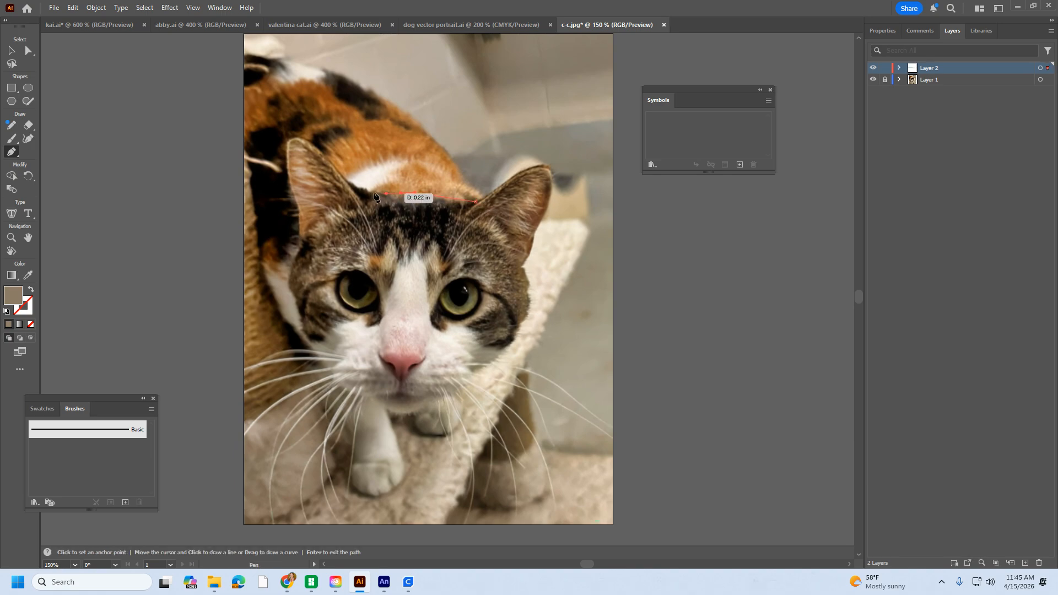
{"action": "left_click", "coordinate": [373, 195]}
{"action": "left_click", "coordinate": [336, 172]}
{"action": "left_click", "coordinate": [326, 158]}
{"action": "left_click", "coordinate": [295, 139]}
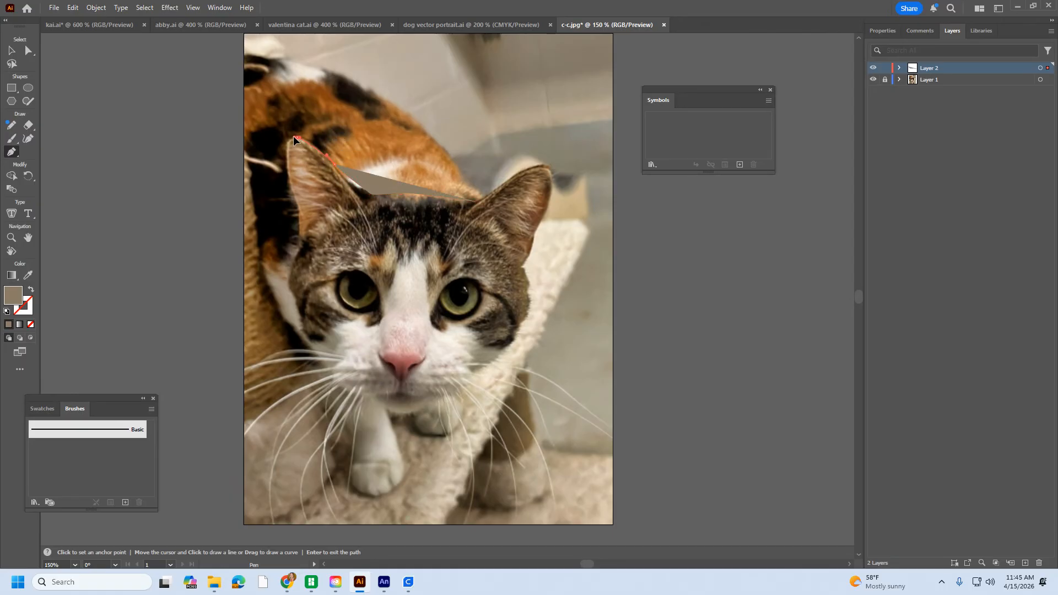
{"action": "left_click_drag", "start_coordinate": [286, 136], "coordinate": [288, 176]}
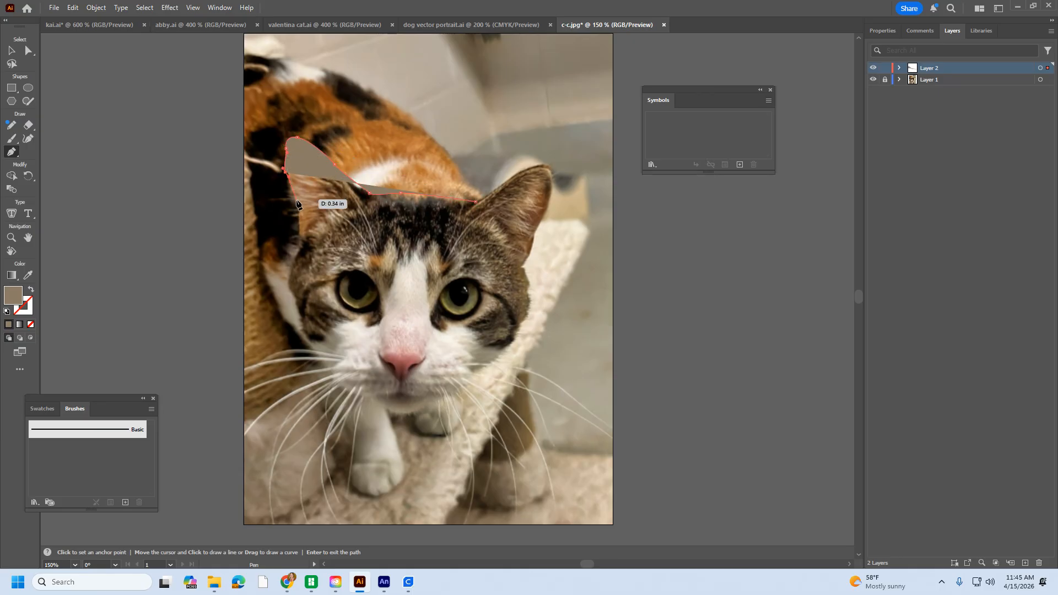
{"action": "left_click", "coordinate": [298, 207]}
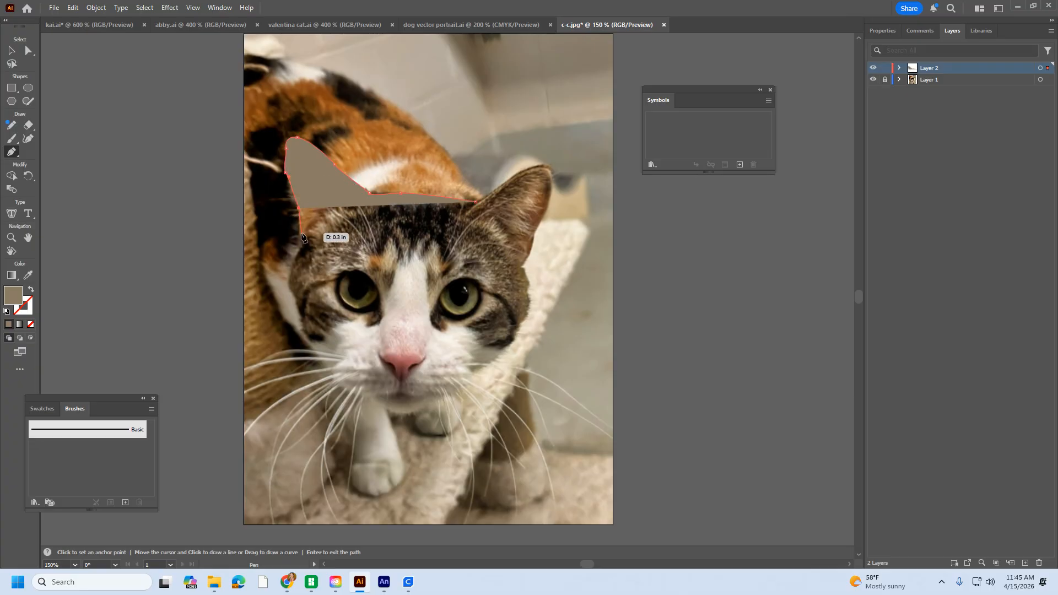
Continue the head outline from the left ear's base down the left cheek and jaw to beside the chin.
{"action": "left_click", "coordinate": [301, 235]}
{"action": "left_click", "coordinate": [295, 259]}
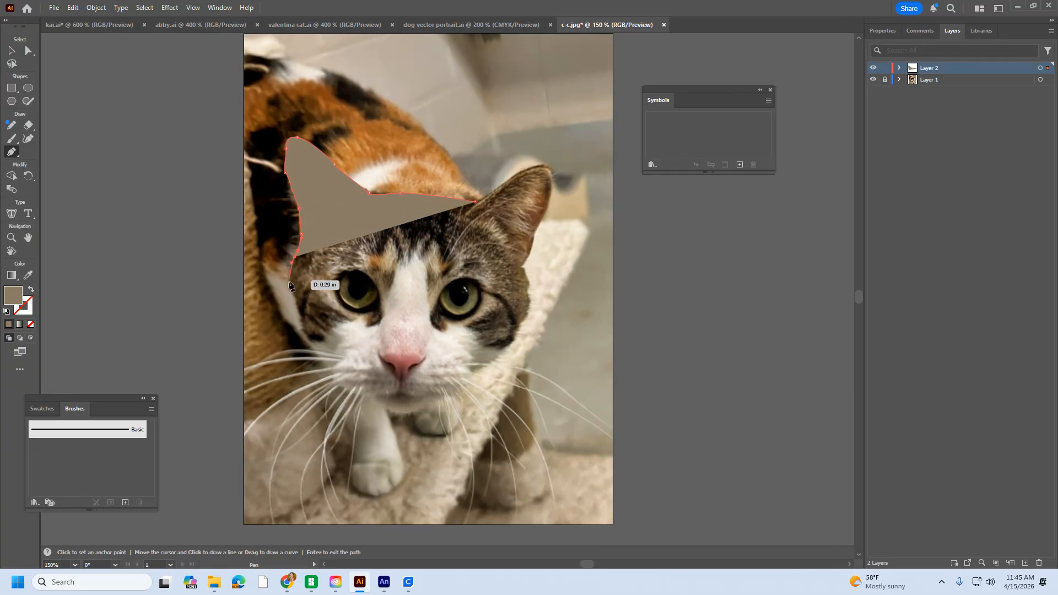
{"action": "left_click", "coordinate": [290, 284]}
{"action": "left_click", "coordinate": [297, 311]}
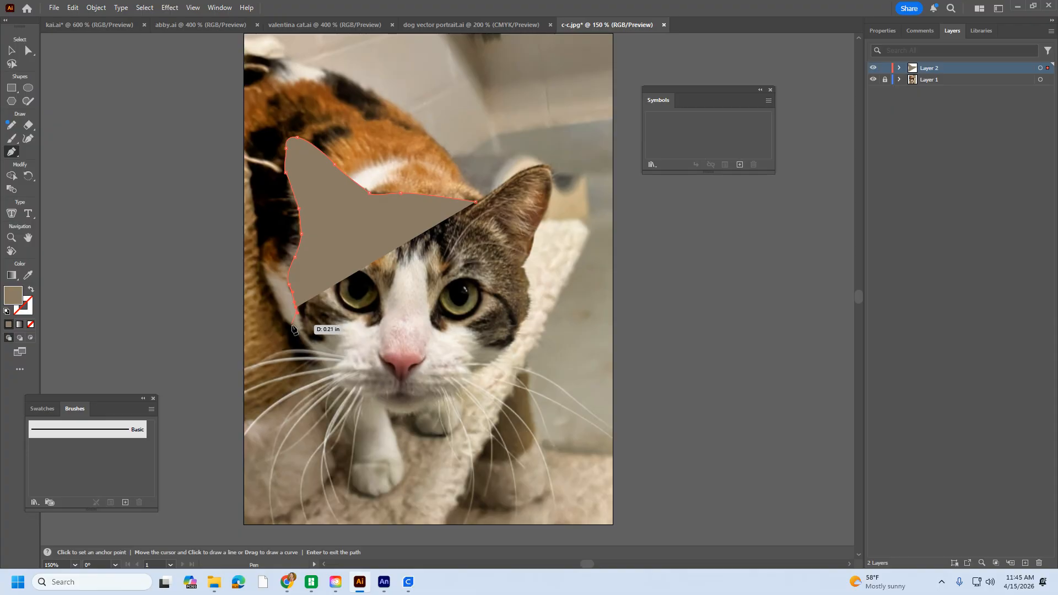
{"action": "left_click", "coordinate": [304, 333]}
{"action": "left_click", "coordinate": [331, 376]}
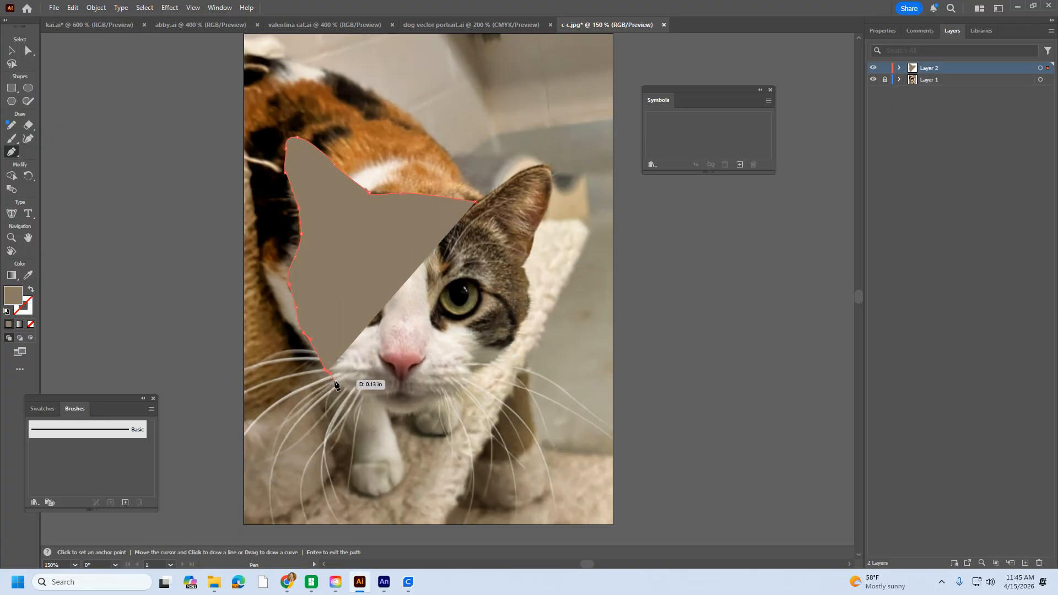
{"action": "left_click", "coordinate": [344, 387]}
{"action": "left_click", "coordinate": [367, 398]}
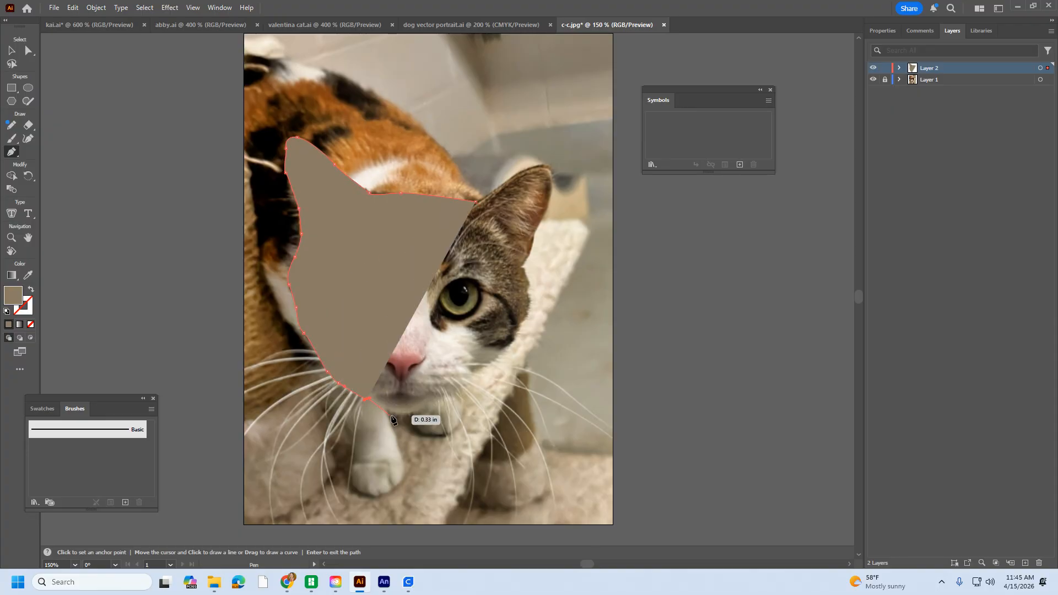
Trace the head outline under the chin and up along the right side of the jaw.
{"action": "left_click", "coordinate": [401, 413]}
{"action": "left_click", "coordinate": [429, 410]}
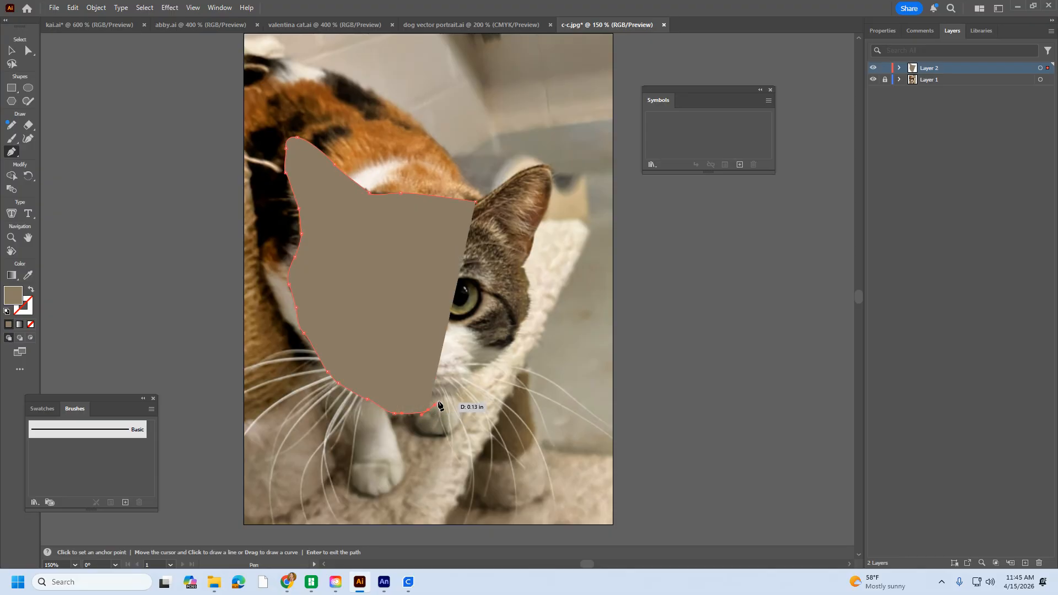
{"action": "left_click", "coordinate": [456, 391]}
{"action": "left_click", "coordinate": [477, 370]}
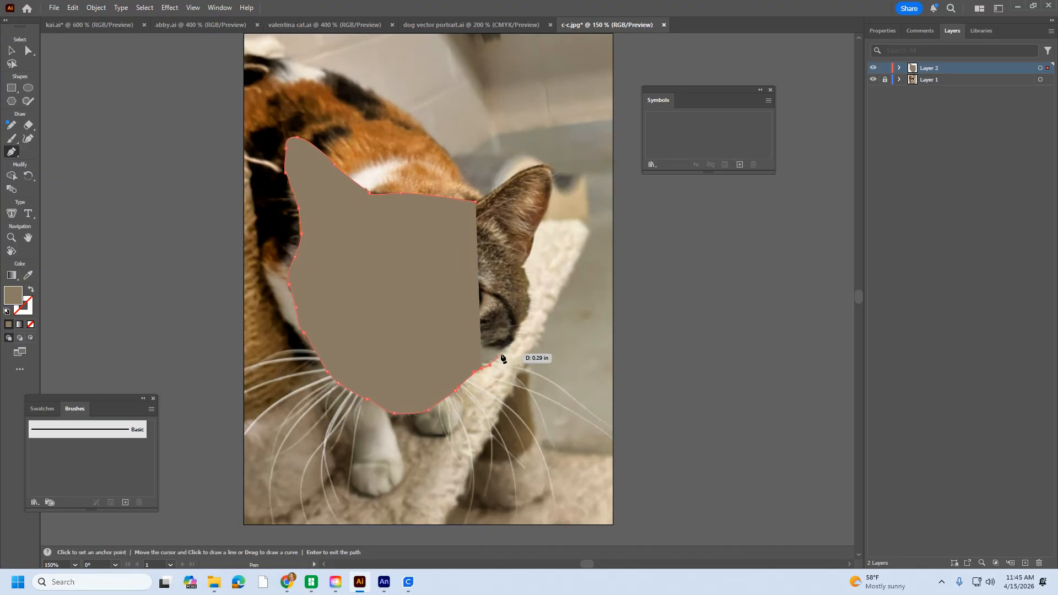
{"action": "left_click", "coordinate": [502, 357]}
{"action": "left_click", "coordinate": [516, 333]}
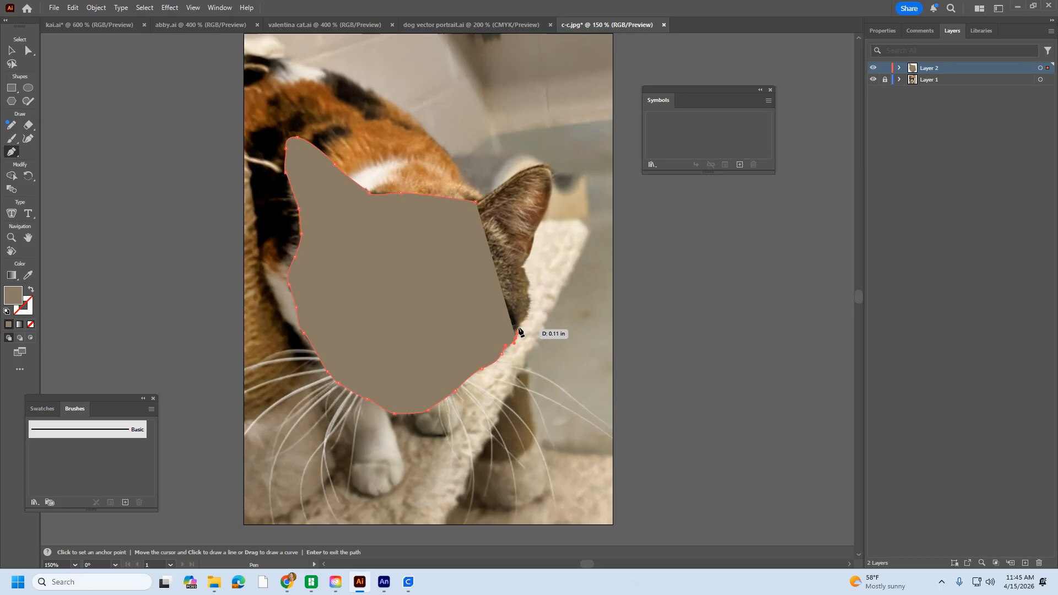
Continue the head outline up the right cheek and along the right ear's outer edge to its tip.
{"action": "left_click", "coordinate": [524, 324]}
{"action": "left_click", "coordinate": [529, 312]}
{"action": "left_click", "coordinate": [530, 279]}
{"action": "left_click", "coordinate": [524, 267]}
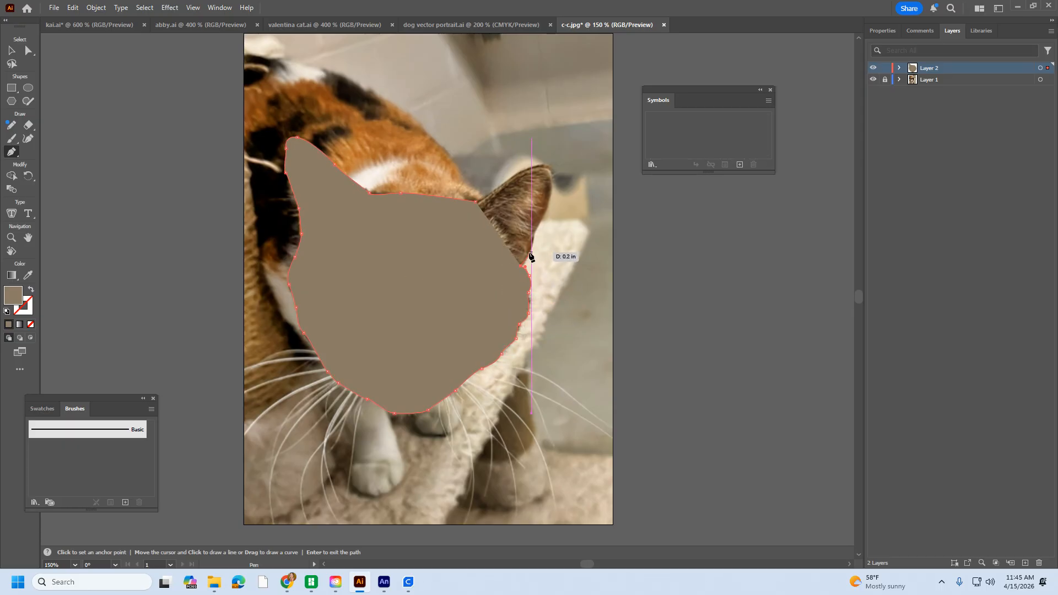
{"action": "left_click", "coordinate": [532, 249]}
{"action": "left_click", "coordinate": [534, 235]}
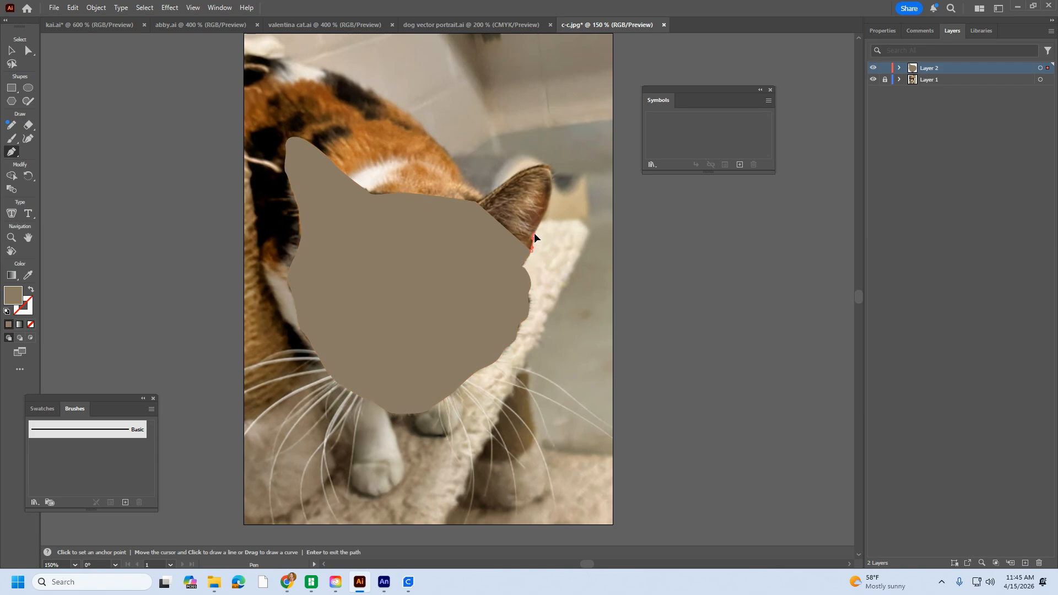
{"action": "left_click", "coordinate": [549, 208]}
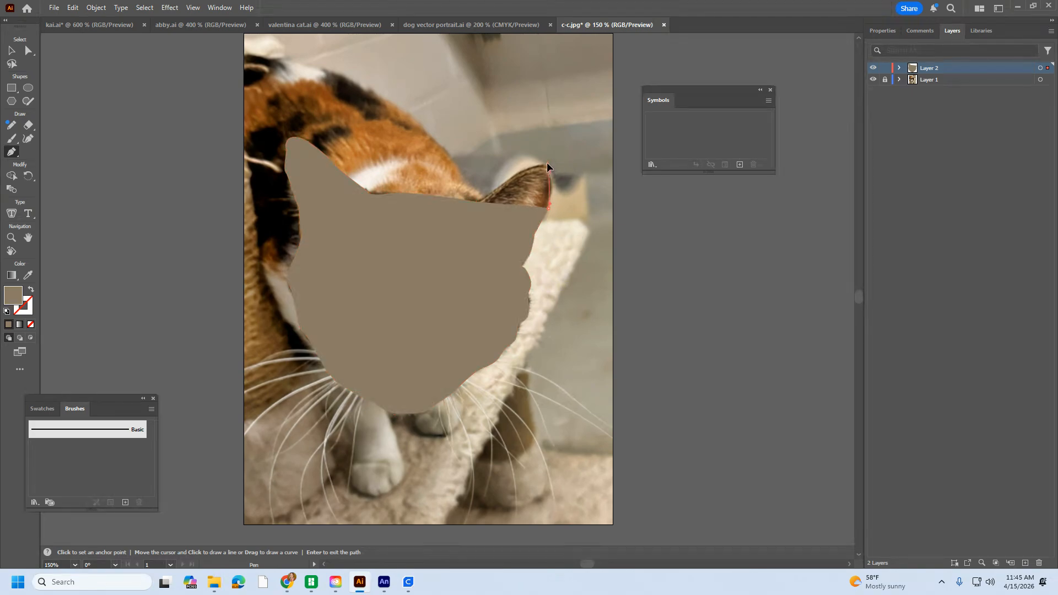
{"action": "left_click", "coordinate": [538, 150]}
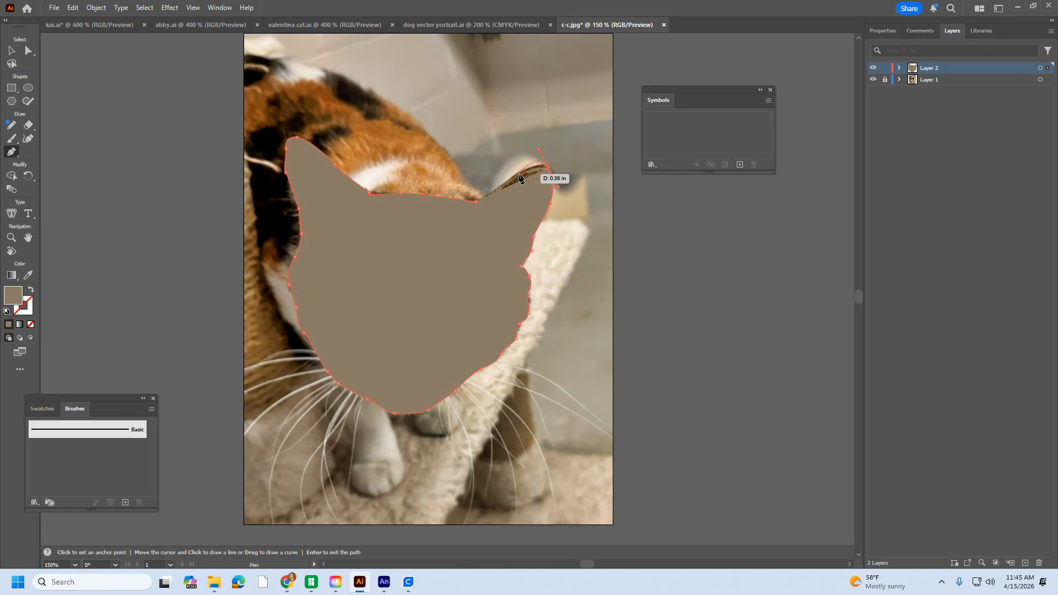
Curve the outline over the right ear tip, lower the shape's opacity to 75%, and close the path at the ear's inner base.
{"action": "key", "text": "z"}
{"action": "left_click", "coordinate": [538, 159]}
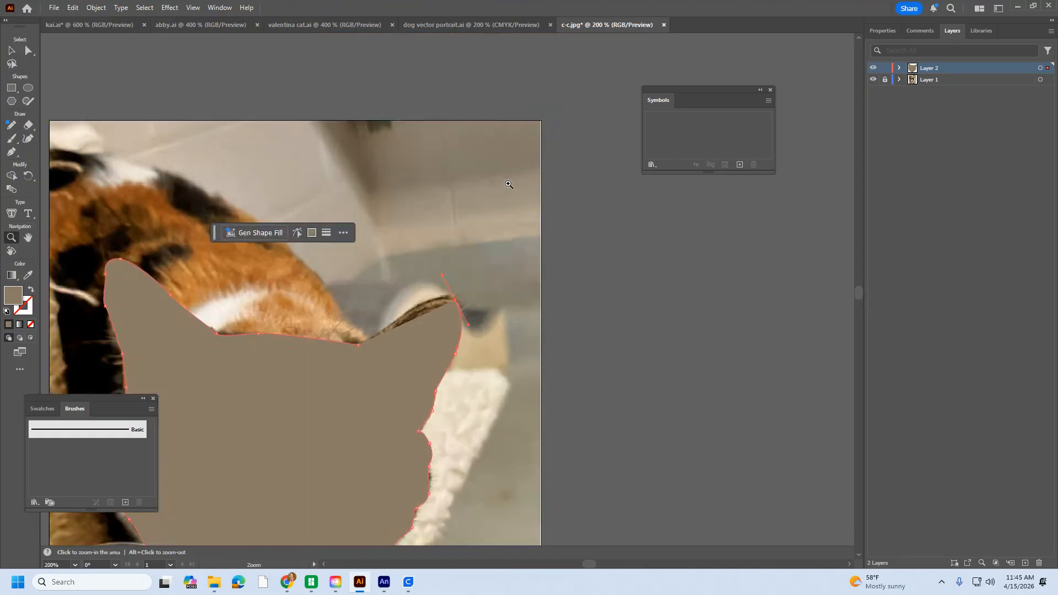
{"action": "left_click", "coordinate": [538, 160]}
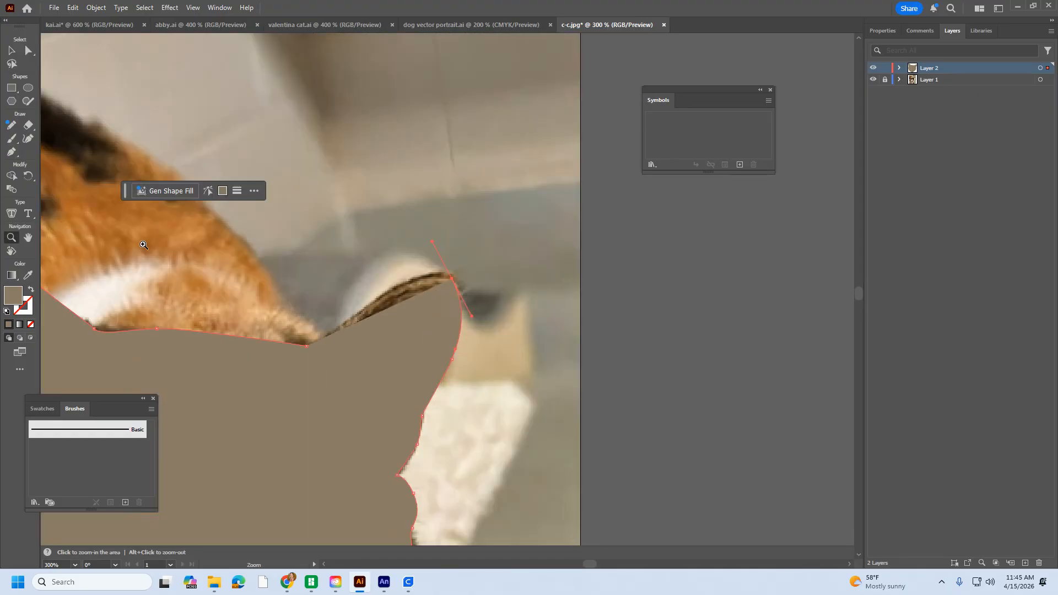
{"action": "left_click", "coordinate": [452, 279]}
{"action": "left_click_drag", "start_coordinate": [419, 275], "coordinate": [381, 286]}
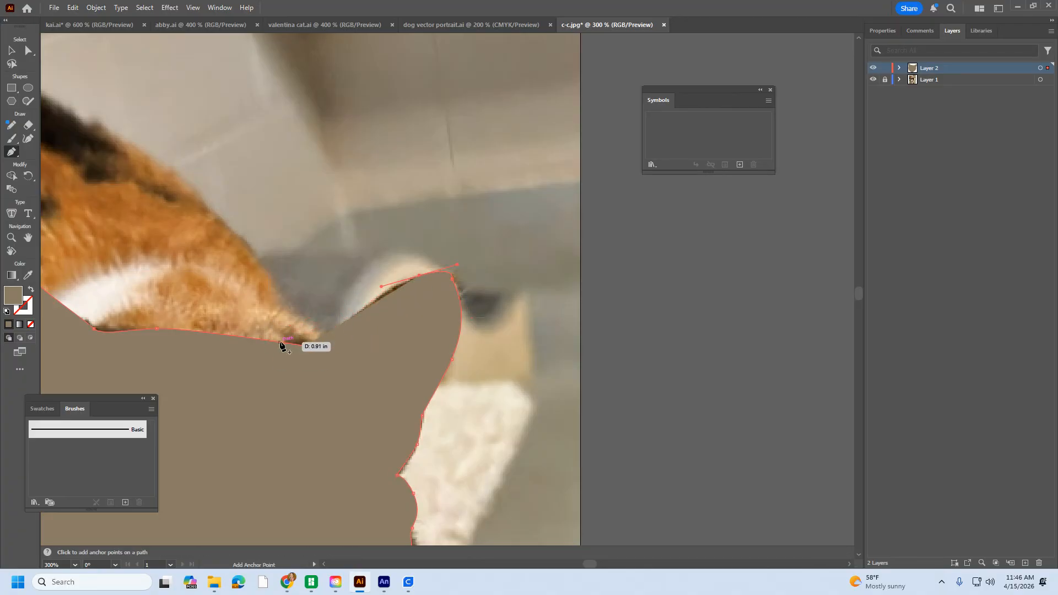
{"action": "left_click", "coordinate": [882, 30]}
{"action": "left_click", "coordinate": [1001, 183]}
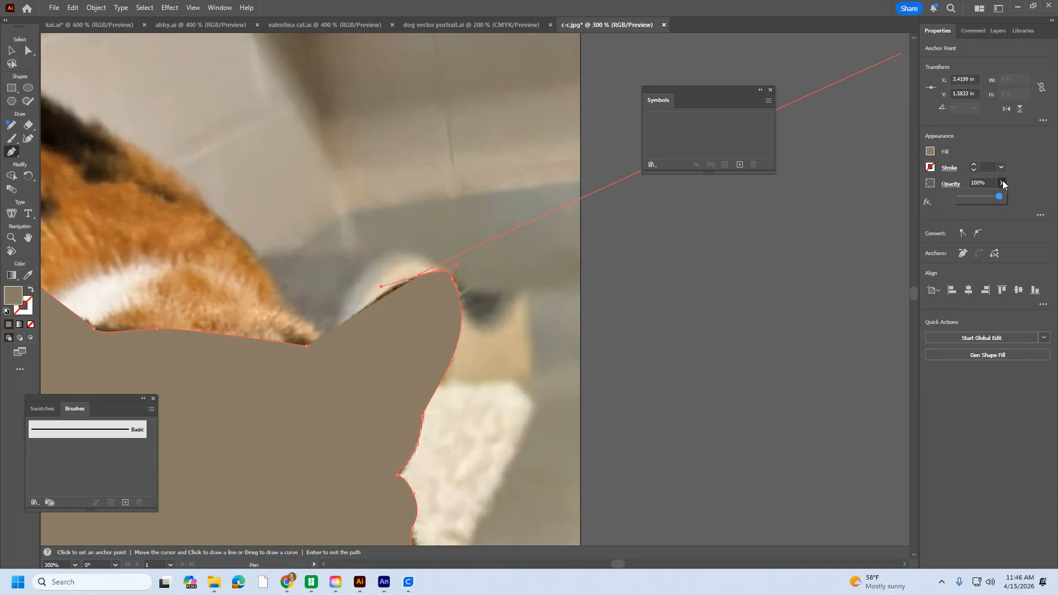
{"action": "left_click_drag", "start_coordinate": [998, 198], "coordinate": [990, 197]}
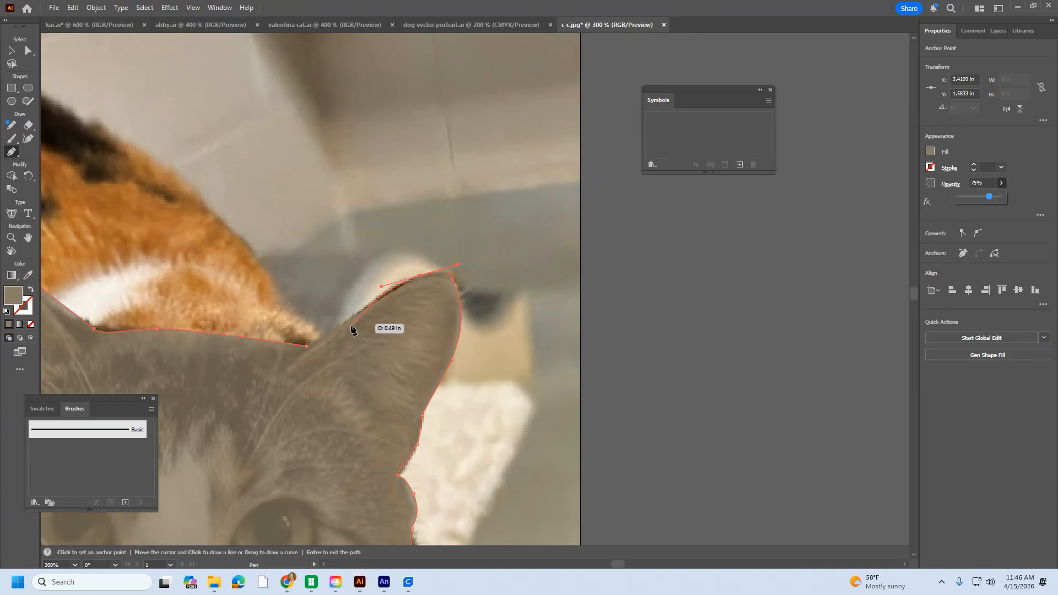
{"action": "left_click", "coordinate": [307, 348]}
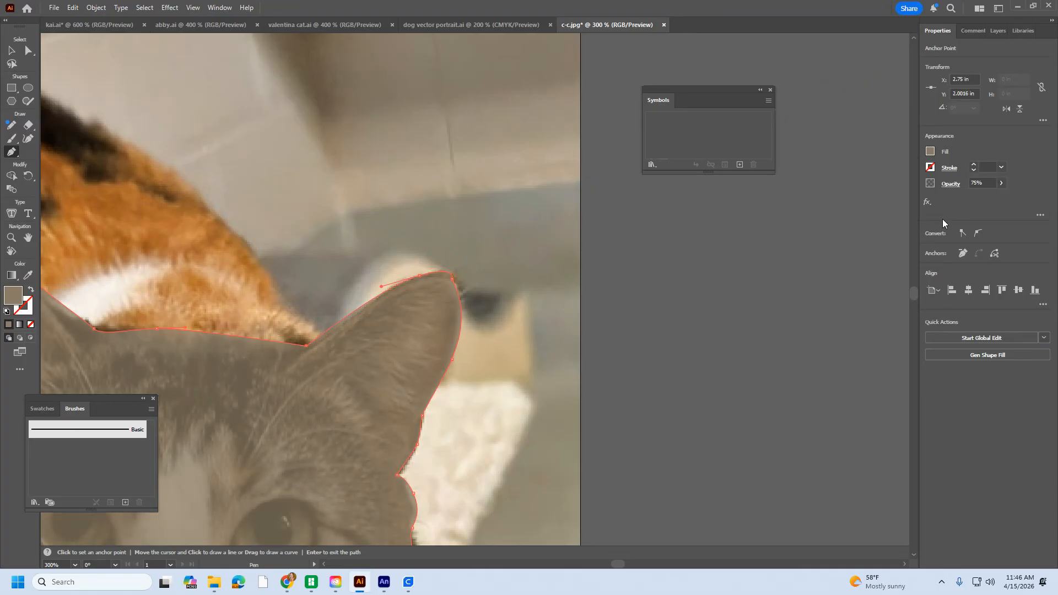
Restore the head shape's opacity to 100% and hide its path in Layer 2 to uncover the cat's face.
{"action": "left_click", "coordinate": [1001, 182]}
{"action": "left_click_drag", "start_coordinate": [990, 197], "coordinate": [1011, 197]}
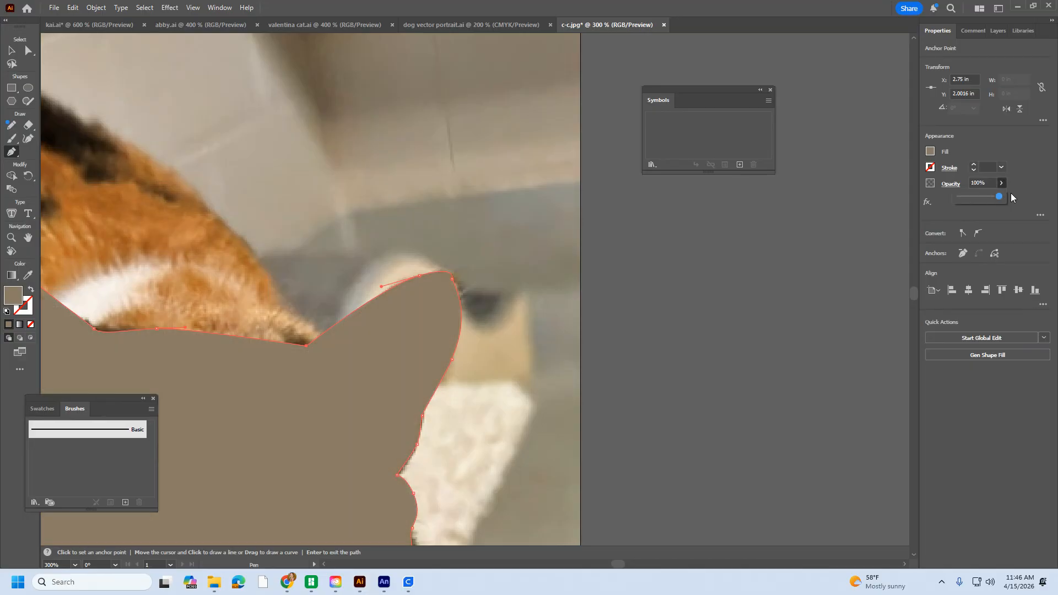
{"action": "scroll", "coordinate": [533, 295], "scroll_direction": "down", "scroll_amount": 5}
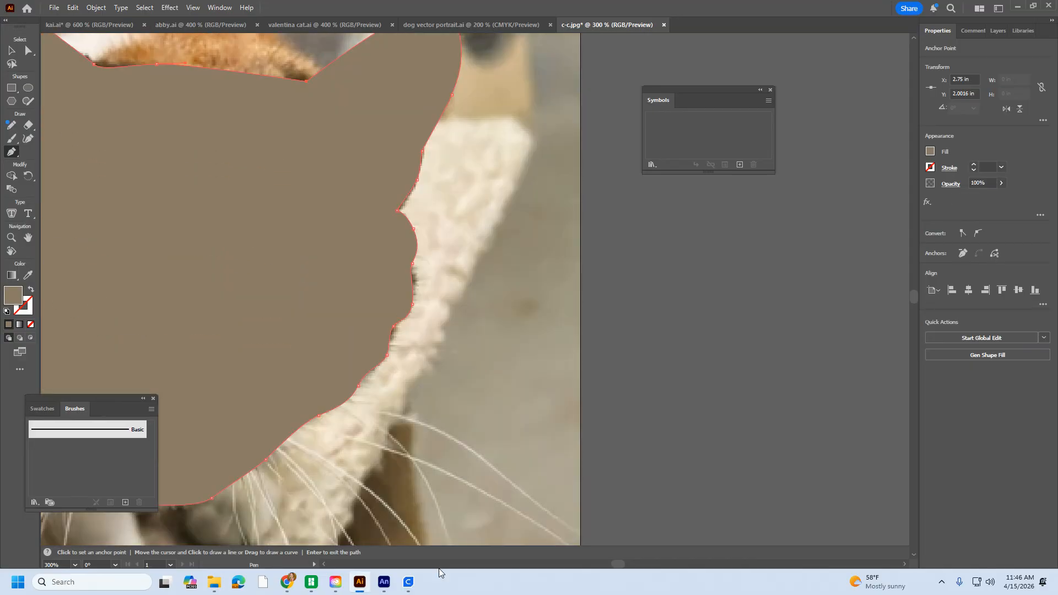
{"action": "left_click_drag", "start_coordinate": [617, 565], "coordinate": [614, 565]}
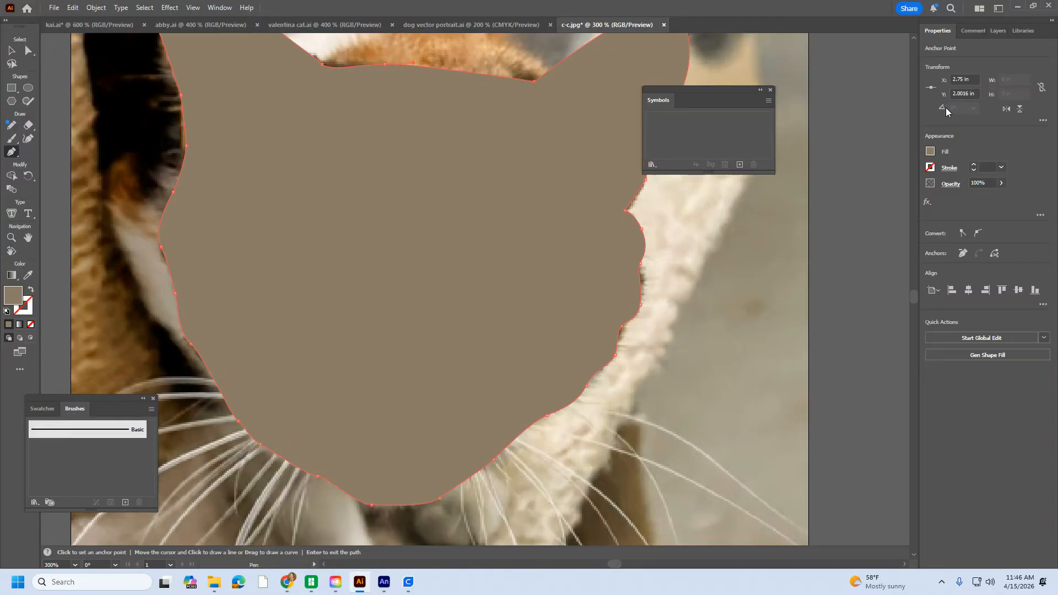
{"action": "left_click", "coordinate": [997, 31]}
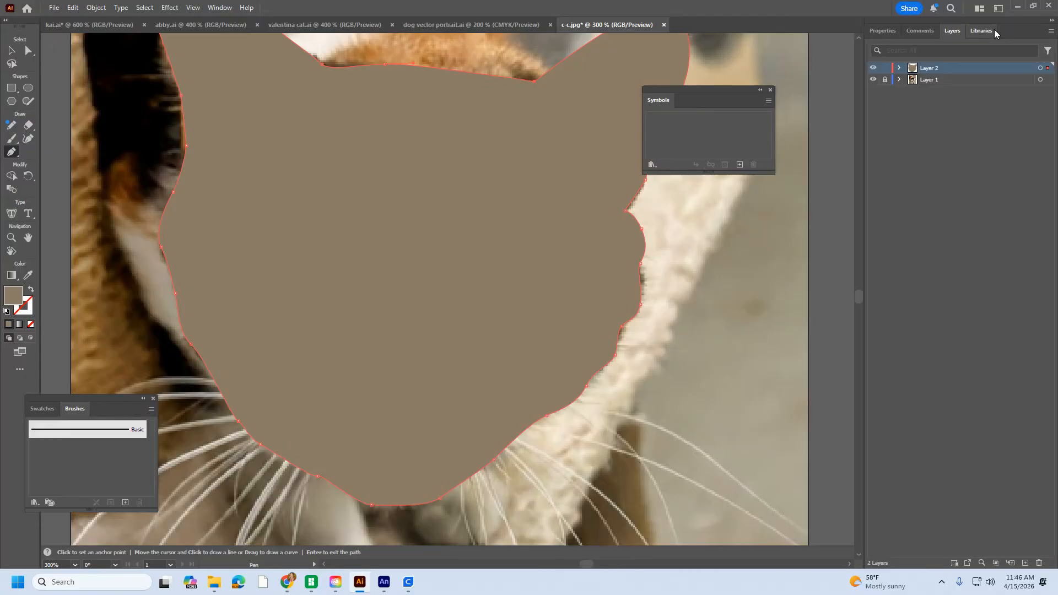
{"action": "left_click", "coordinate": [900, 68]}
{"action": "left_click", "coordinate": [951, 81]}
{"action": "left_click", "coordinate": [873, 77]}
{"action": "left_click", "coordinate": [873, 76]}
{"action": "left_click", "coordinate": [872, 75]}
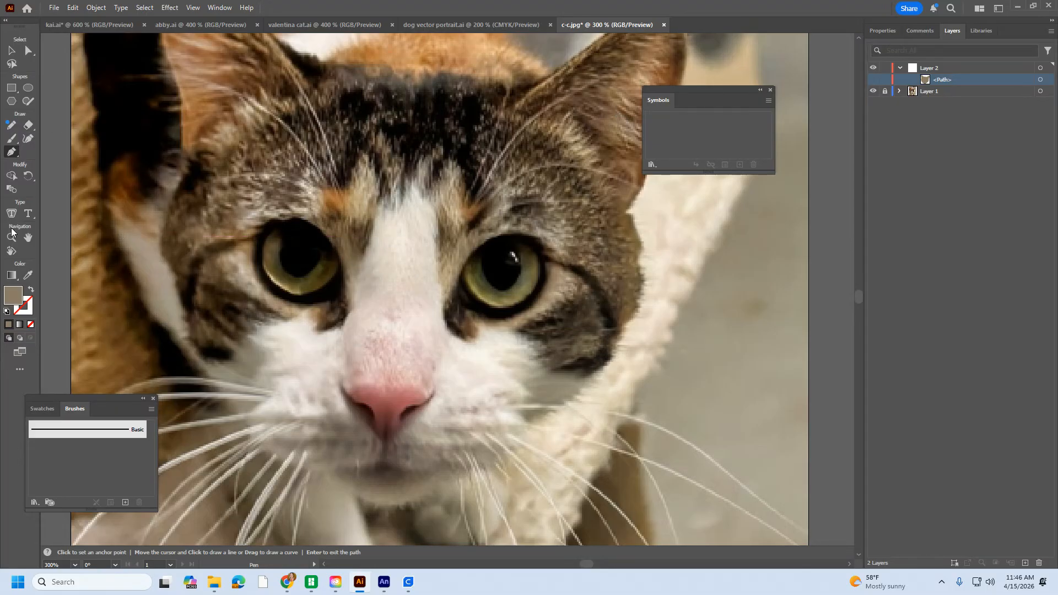
Sample a light cream fill colour from the white fur on the bridge of the nose with the Eyedropper.
{"action": "double_click", "coordinate": [20, 295]}
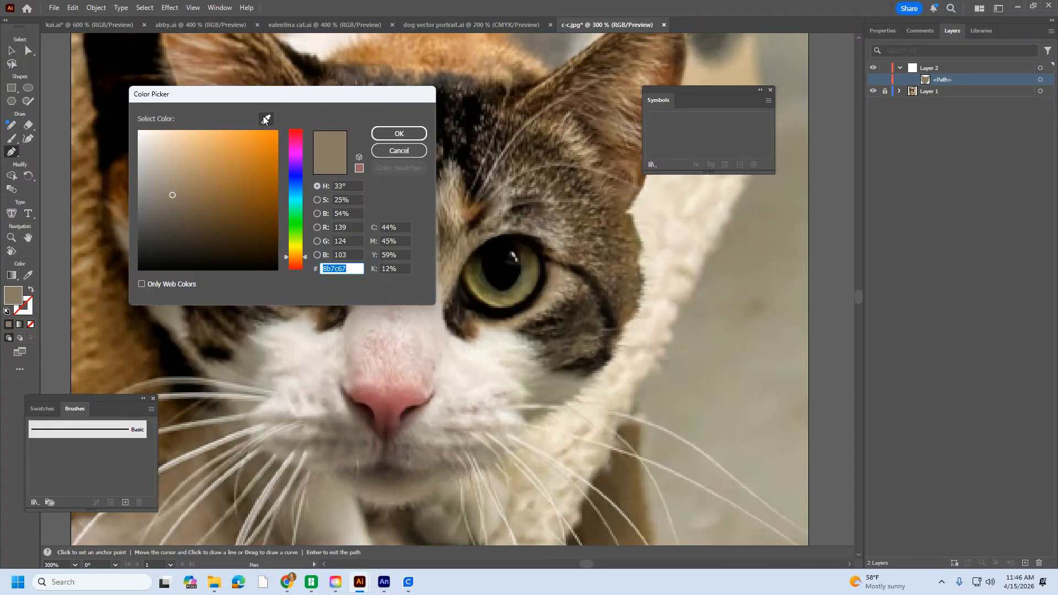
{"action": "left_click", "coordinate": [411, 151]}
{"action": "left_click", "coordinate": [27, 276]}
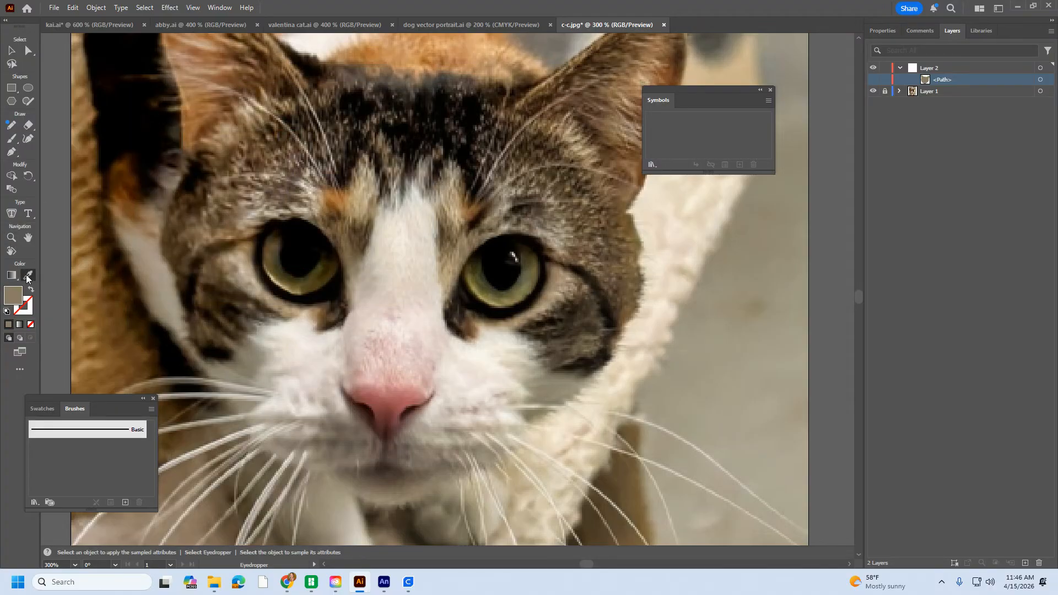
{"action": "left_click", "coordinate": [431, 272]}
{"action": "left_click", "coordinate": [12, 151]}
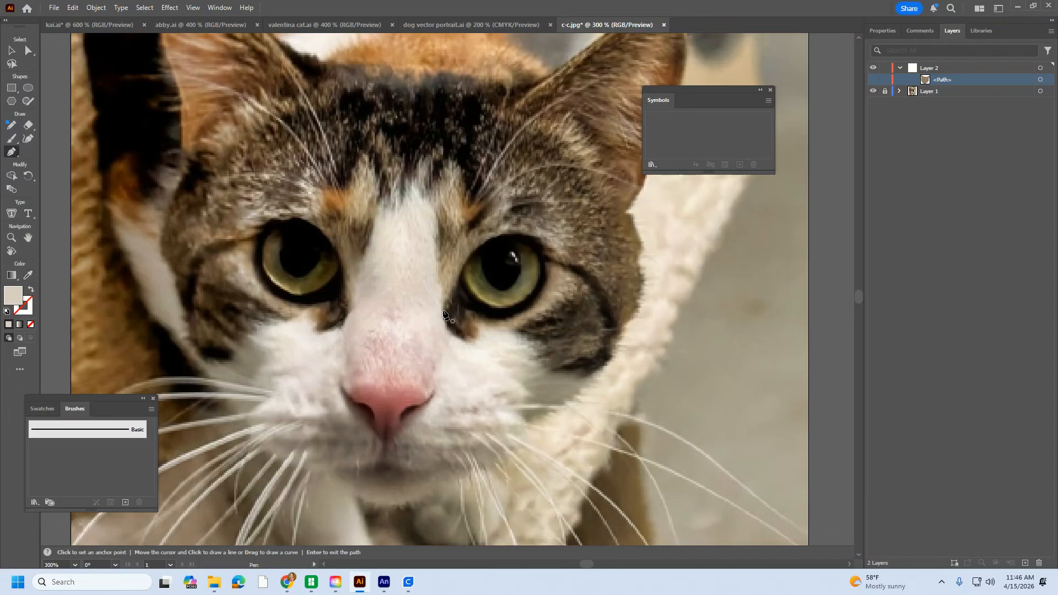
Start the white muzzle shape with the Pen tool, tracing the forehead blaze with jagged fur points between the eyes.
{"action": "left_click", "coordinate": [442, 312]}
{"action": "left_click_drag", "start_coordinate": [436, 214], "coordinate": [399, 181]}
{"action": "left_click", "coordinate": [409, 166]}
{"action": "left_click", "coordinate": [402, 204]}
{"action": "left_click", "coordinate": [399, 166]}
{"action": "left_click", "coordinate": [389, 208]}
{"action": "left_click", "coordinate": [380, 197]}
{"action": "left_click", "coordinate": [377, 211]}
{"action": "left_click", "coordinate": [366, 262]}
{"action": "left_click", "coordinate": [353, 311]}
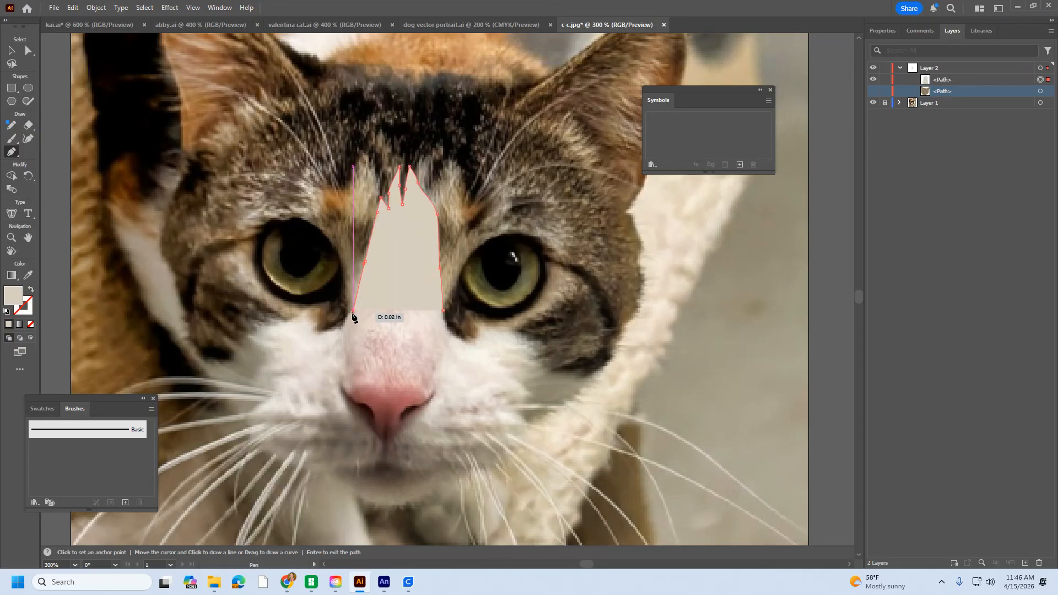
Trace the upper edge of the white muzzle fur below the left eye and out to the left cheek's edge.
{"action": "left_click_drag", "start_coordinate": [343, 325], "coordinate": [318, 330]}
{"action": "left_click", "coordinate": [316, 326]}
{"action": "left_click", "coordinate": [306, 310]}
{"action": "left_click", "coordinate": [280, 322]}
{"action": "left_click", "coordinate": [245, 337]}
{"action": "left_click", "coordinate": [223, 337]}
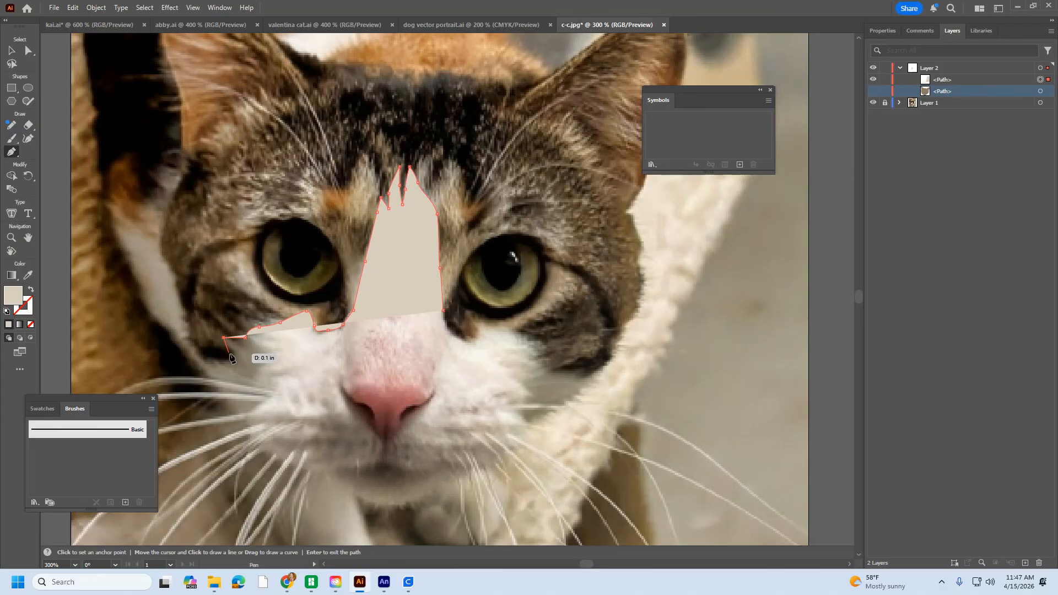
{"action": "left_click", "coordinate": [230, 355]}
{"action": "left_click", "coordinate": [223, 362]}
{"action": "left_click", "coordinate": [202, 361]}
Continue the muzzle outline down the left jaw and along the mouth line above the chin.
{"action": "left_click", "coordinate": [249, 429]}
{"action": "left_click", "coordinate": [267, 453]}
{"action": "left_click", "coordinate": [274, 455]}
{"action": "left_click", "coordinate": [282, 457]}
{"action": "left_click", "coordinate": [336, 470]}
{"action": "left_click", "coordinate": [351, 468]}
{"action": "left_click", "coordinate": [368, 465]}
{"action": "left_click", "coordinate": [376, 462]}
{"action": "left_click", "coordinate": [396, 464]}
{"action": "left_click", "coordinate": [405, 465]}
{"action": "left_click", "coordinate": [423, 473]}
{"action": "left_click", "coordinate": [435, 470]}
{"action": "left_click", "coordinate": [445, 469]}
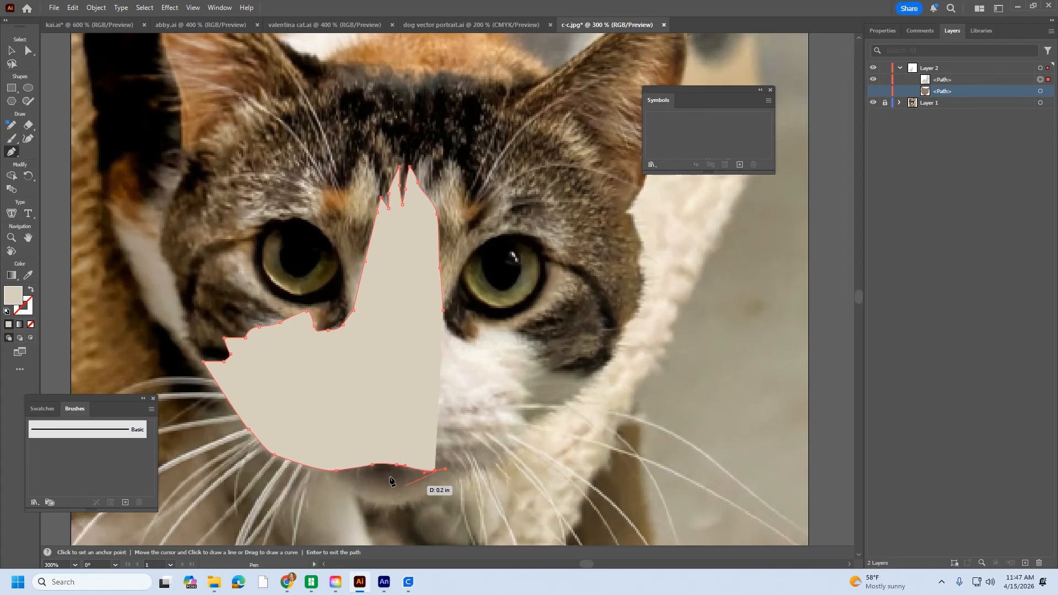
Continue the muzzle outline from the mouth line up the right jaw to the right cheek's edge.
{"action": "left_click_drag", "start_coordinate": [486, 459], "coordinate": [580, 396]}
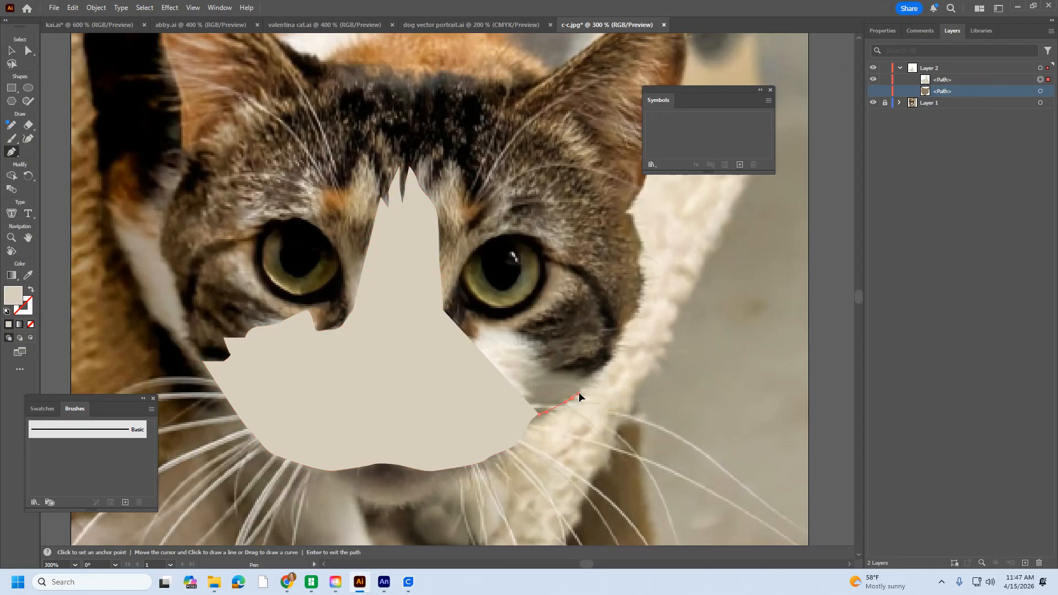
{"action": "left_click", "coordinate": [581, 390]}
{"action": "left_click", "coordinate": [589, 378]}
Lower the unfinished muzzle shape's opacity to 57% to reveal the photo beneath.
{"action": "left_click", "coordinate": [876, 32]}
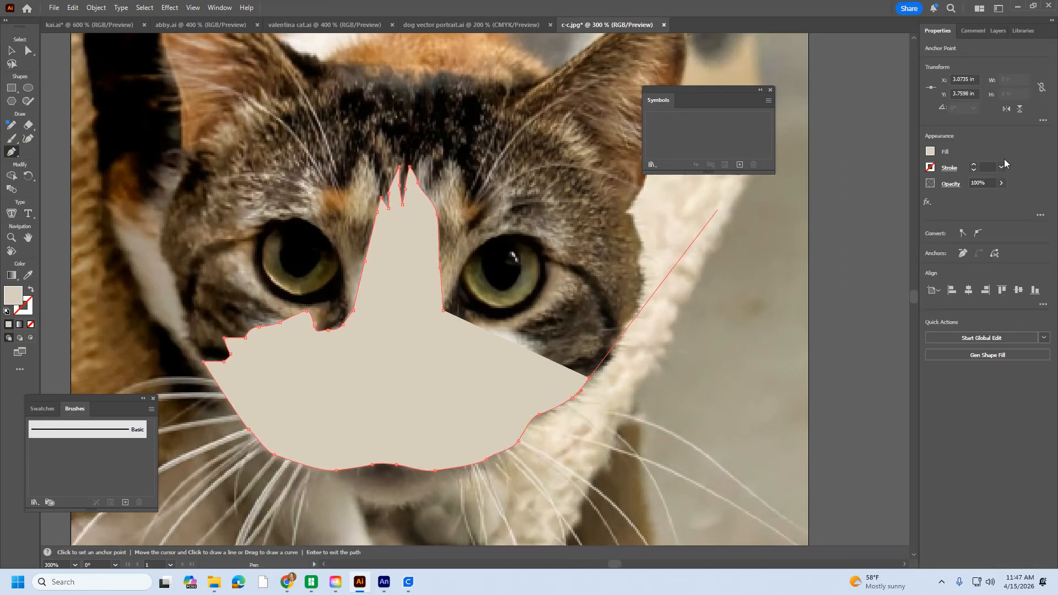
{"action": "left_click", "coordinate": [1001, 183]}
{"action": "left_click_drag", "start_coordinate": [1002, 196], "coordinate": [981, 196]}
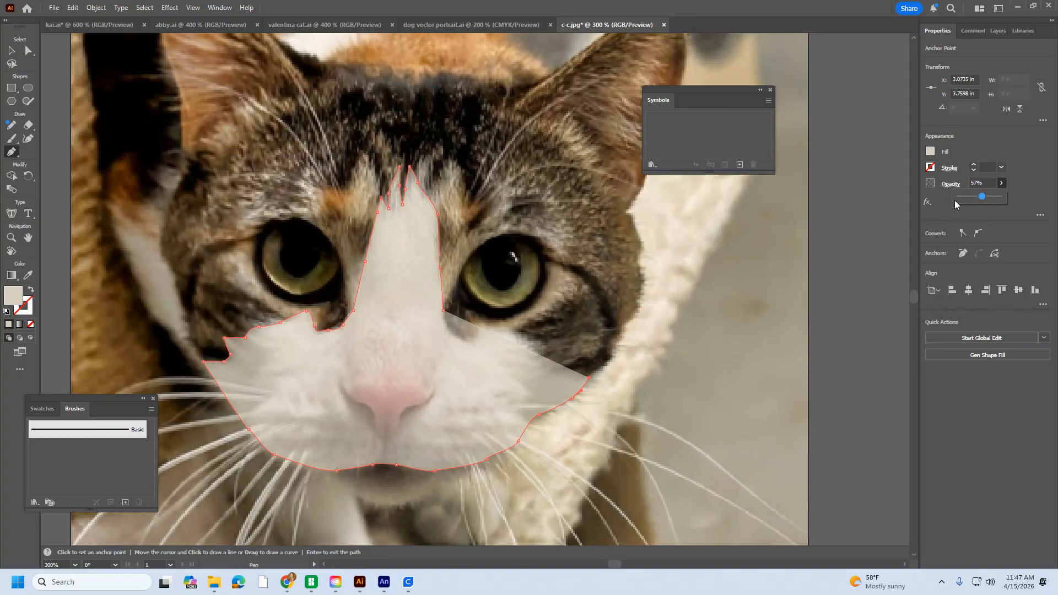
Trace the muzzle's jagged upper edge below the right eye back to the nose bridge.
{"action": "left_click_drag", "start_coordinate": [537, 369], "coordinate": [545, 340]}
{"action": "left_click", "coordinate": [522, 334]}
{"action": "left_click", "coordinate": [499, 330]}
{"action": "left_click", "coordinate": [477, 322]}
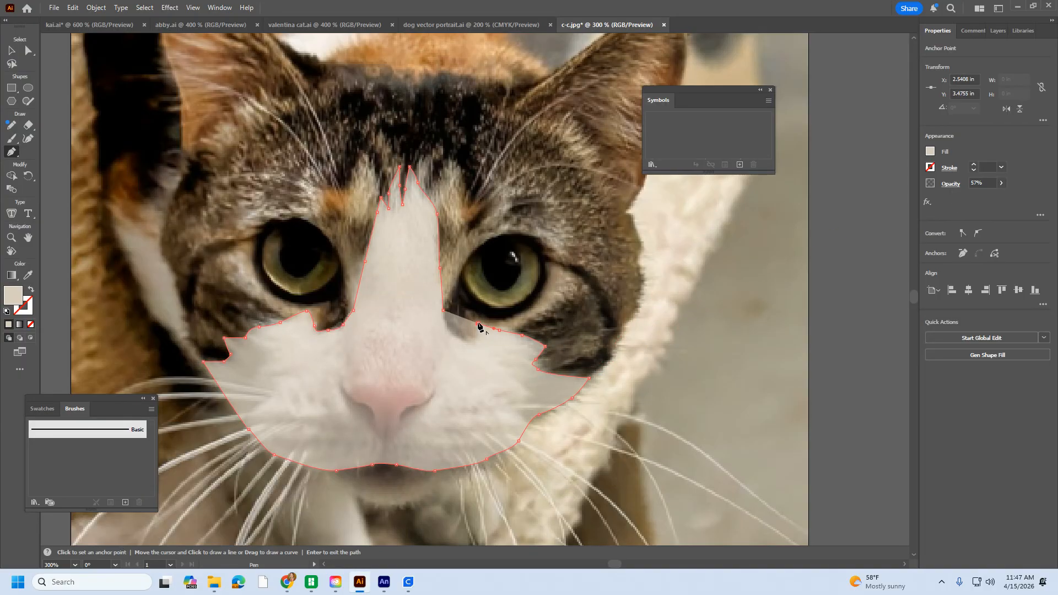
{"action": "left_click", "coordinate": [444, 311]}
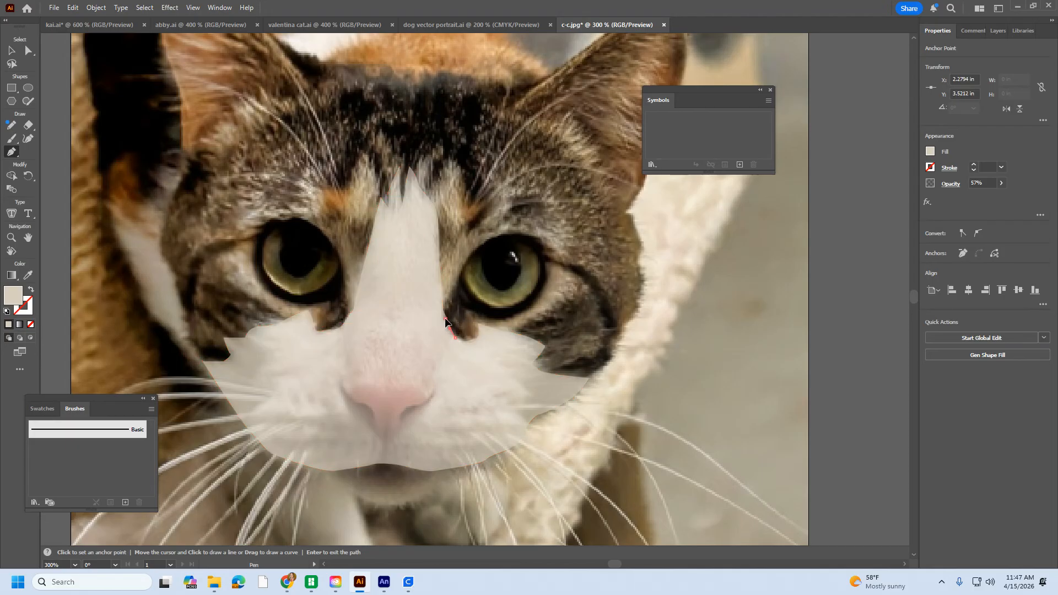
{"action": "left_click", "coordinate": [443, 310]}
Restore the muzzle shape's opacity to 100% and hide both the muzzle and head paths.
{"action": "left_click", "coordinate": [1002, 182]}
{"action": "left_click_drag", "start_coordinate": [982, 197], "coordinate": [1001, 196]}
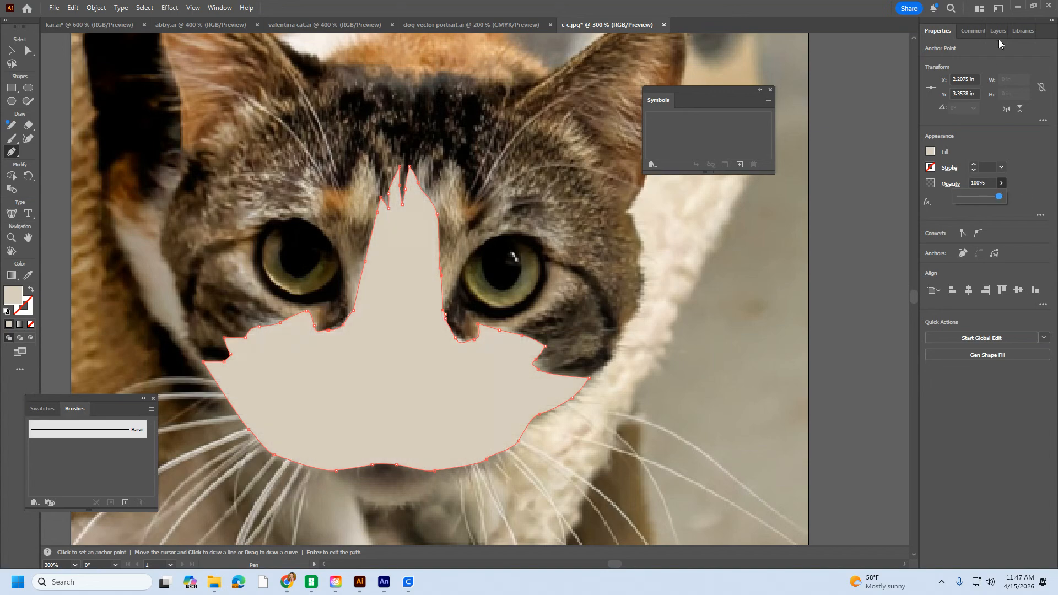
{"action": "left_click", "coordinate": [997, 31]}
{"action": "left_click", "coordinate": [873, 91]}
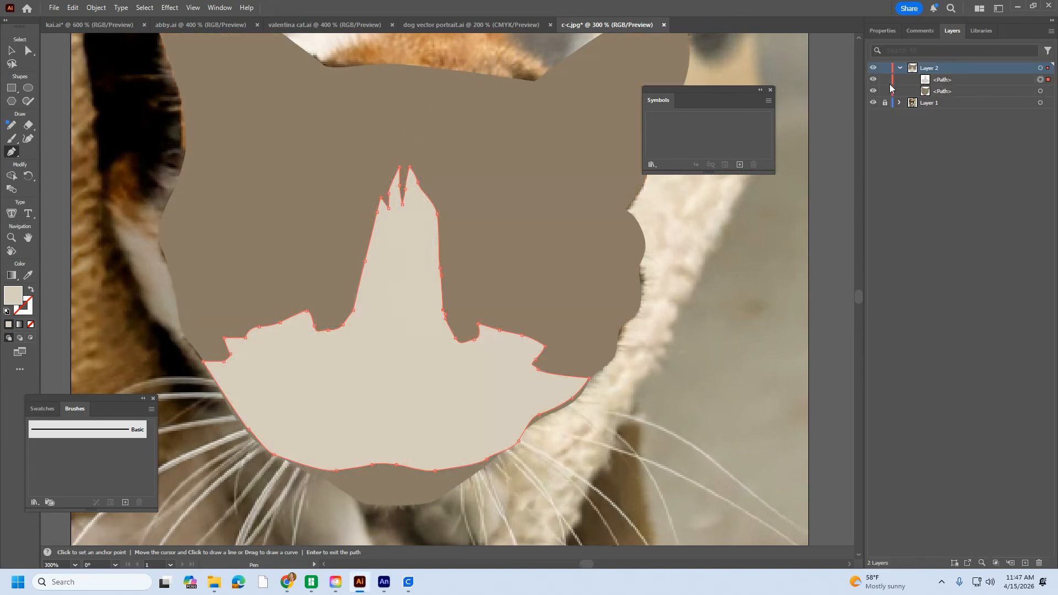
{"action": "left_click", "coordinate": [873, 80]}
{"action": "left_click", "coordinate": [872, 91]}
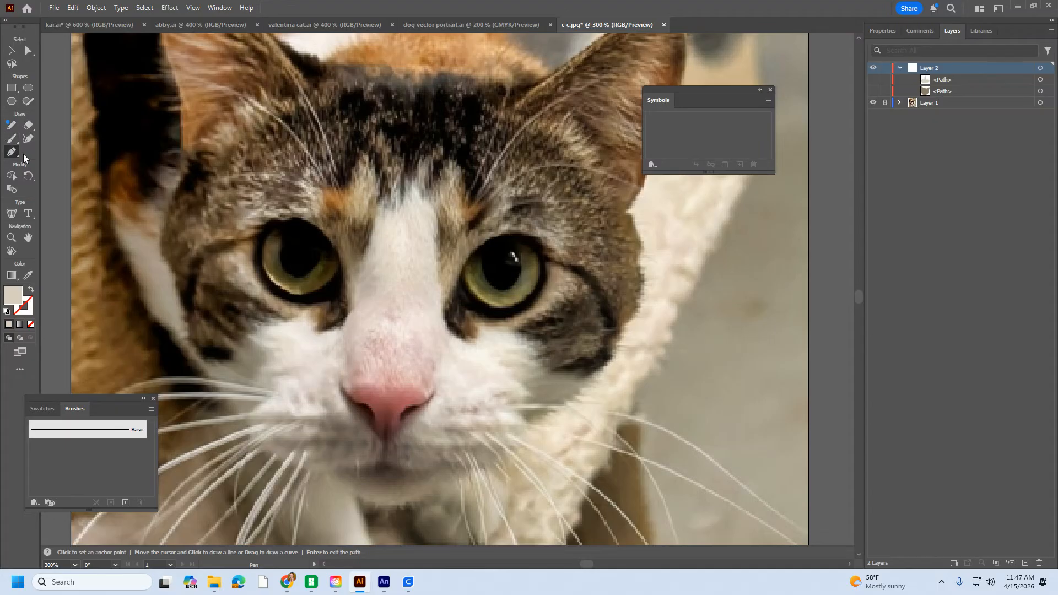
Sample a black fill colour from the dark rim of the right eye with the Eyedropper for a new Pen shape.
{"action": "left_click", "coordinate": [29, 277]}
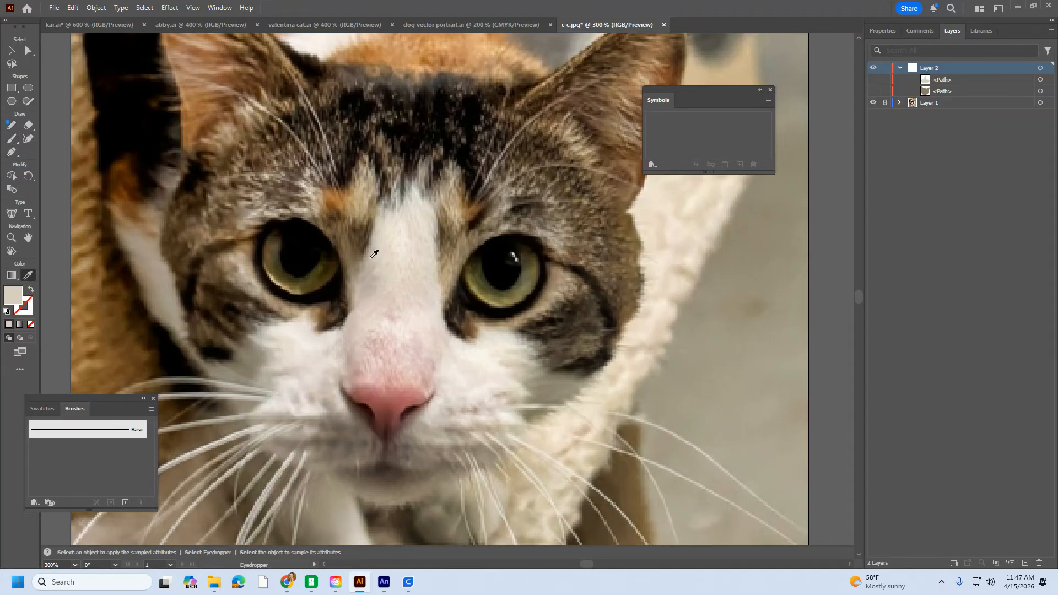
{"action": "left_click", "coordinate": [477, 302]}
{"action": "left_click", "coordinate": [11, 152]}
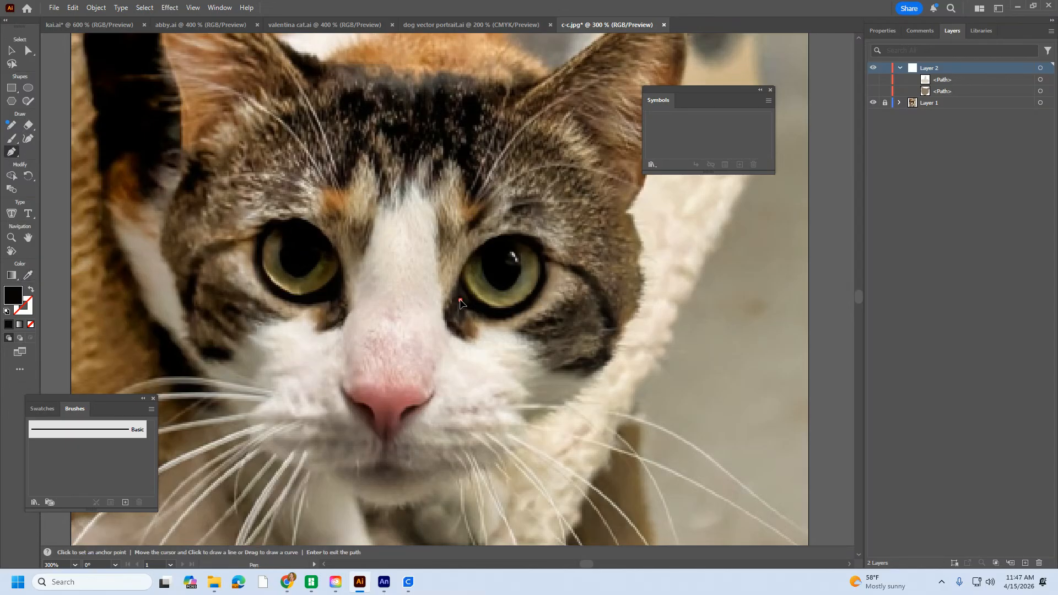
Trace the outer rim of the right eye as a closed black Pen shape, and hide the path.
{"action": "left_click", "coordinate": [475, 317]}
{"action": "left_click", "coordinate": [488, 317]}
{"action": "left_click", "coordinate": [501, 318]}
{"action": "left_click", "coordinate": [530, 314]}
{"action": "left_click", "coordinate": [538, 299]}
{"action": "key", "text": "Return"}
{"action": "left_click_drag", "start_coordinate": [547, 258], "coordinate": [501, 235]}
{"action": "left_click", "coordinate": [542, 240]}
{"action": "left_click_drag", "start_coordinate": [463, 265], "coordinate": [453, 287]}
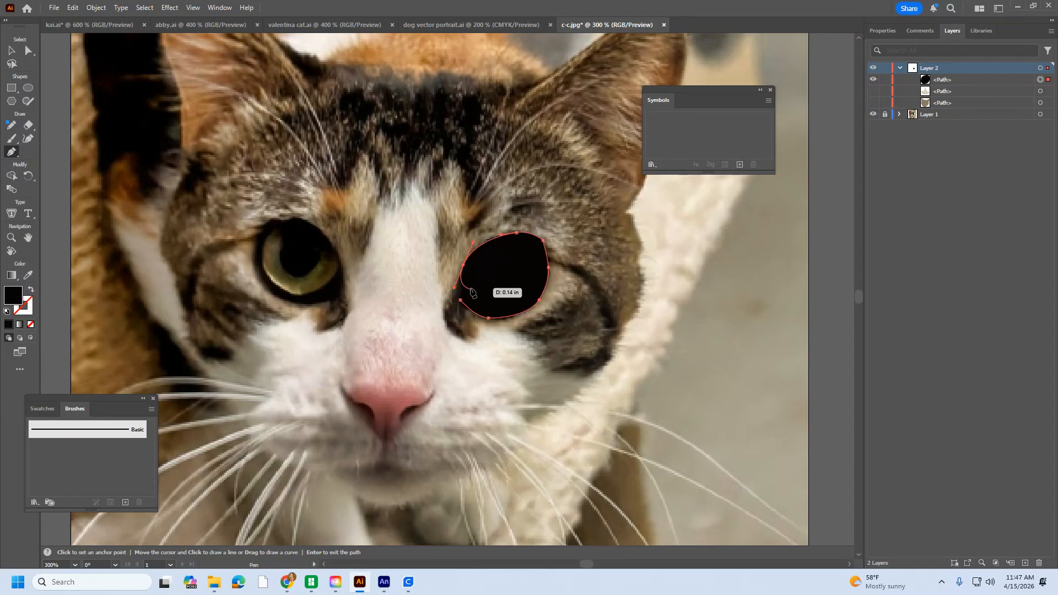
{"action": "left_click", "coordinate": [460, 300]}
{"action": "left_click", "coordinate": [874, 80]}
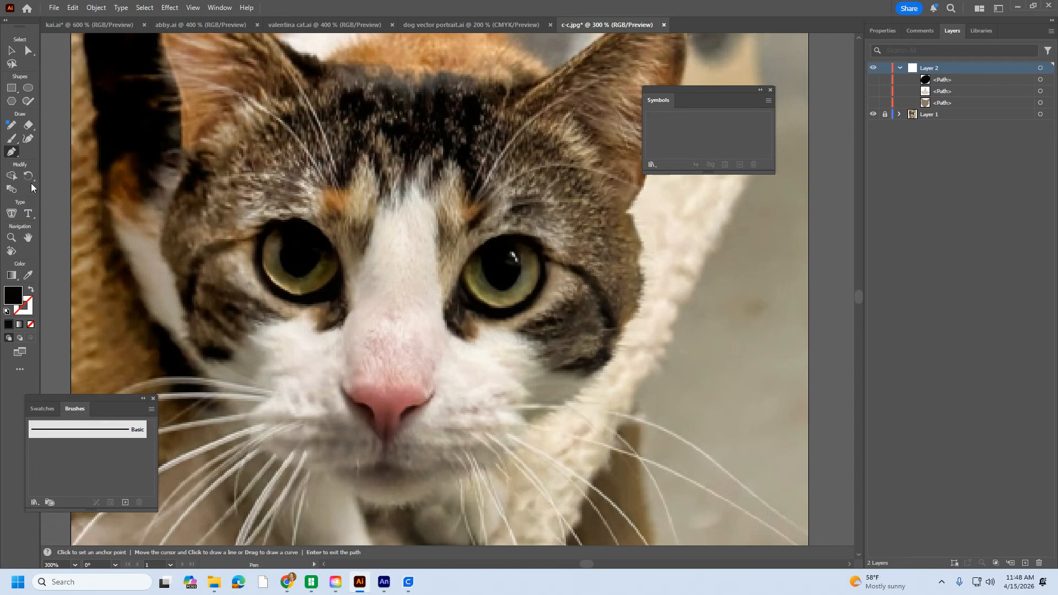
Sample the right iris's olive green as the fill colour and adjust it to the more saturated #8e8339.
{"action": "left_click", "coordinate": [28, 276]}
{"action": "left_click", "coordinate": [502, 297]}
{"action": "left_click", "coordinate": [506, 295]}
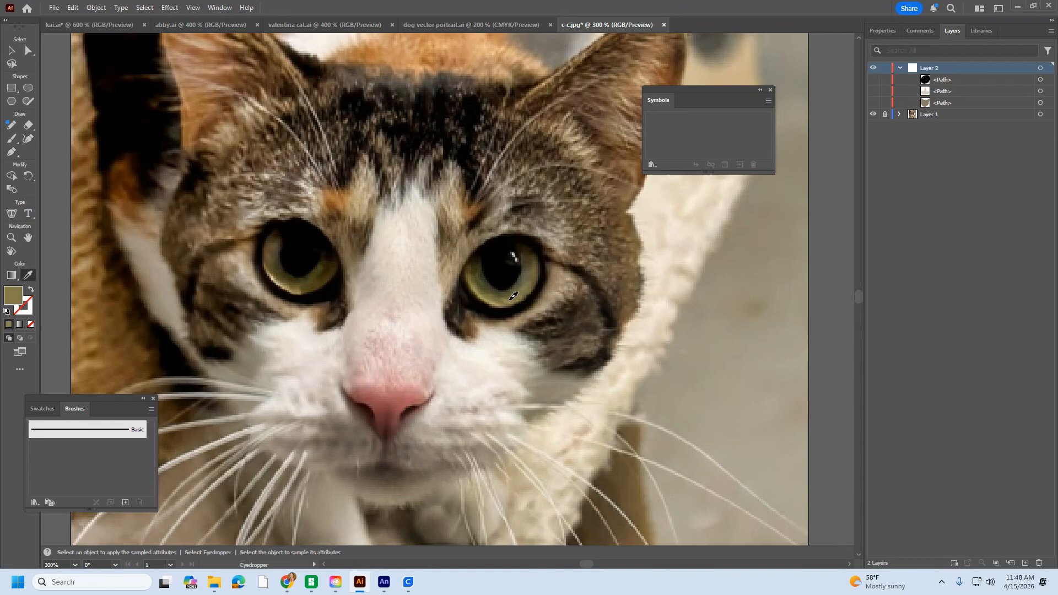
{"action": "left_click", "coordinate": [481, 286]}
{"action": "double_click", "coordinate": [10, 299]}
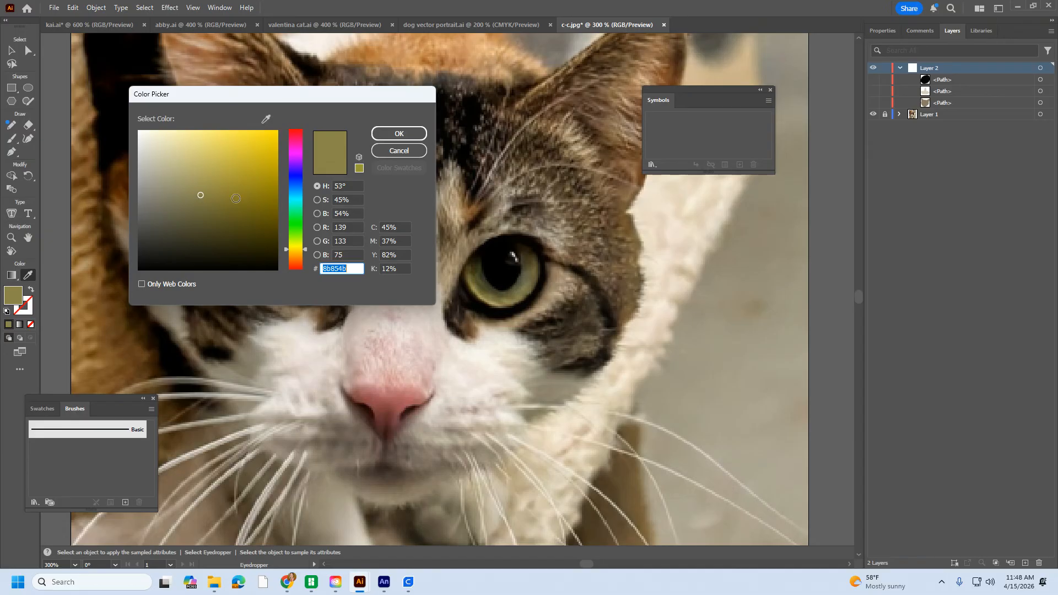
{"action": "left_click_drag", "start_coordinate": [202, 195], "coordinate": [212, 192]}
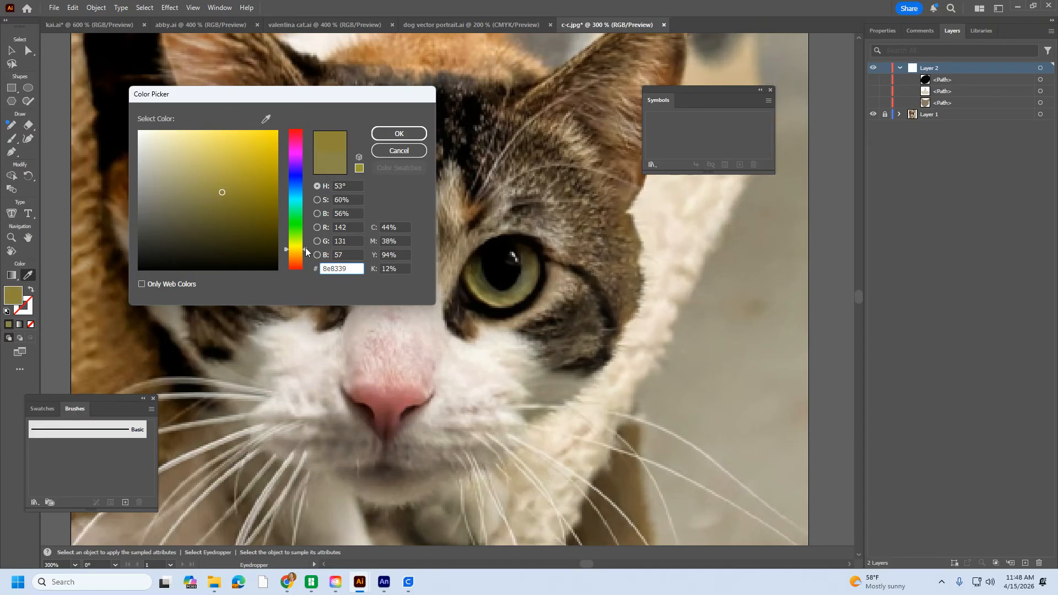
{"action": "left_click", "coordinate": [398, 134]}
Trace the right eye's iris as an olive-filled Pen shape, and hide the path.
{"action": "left_click", "coordinate": [11, 153]}
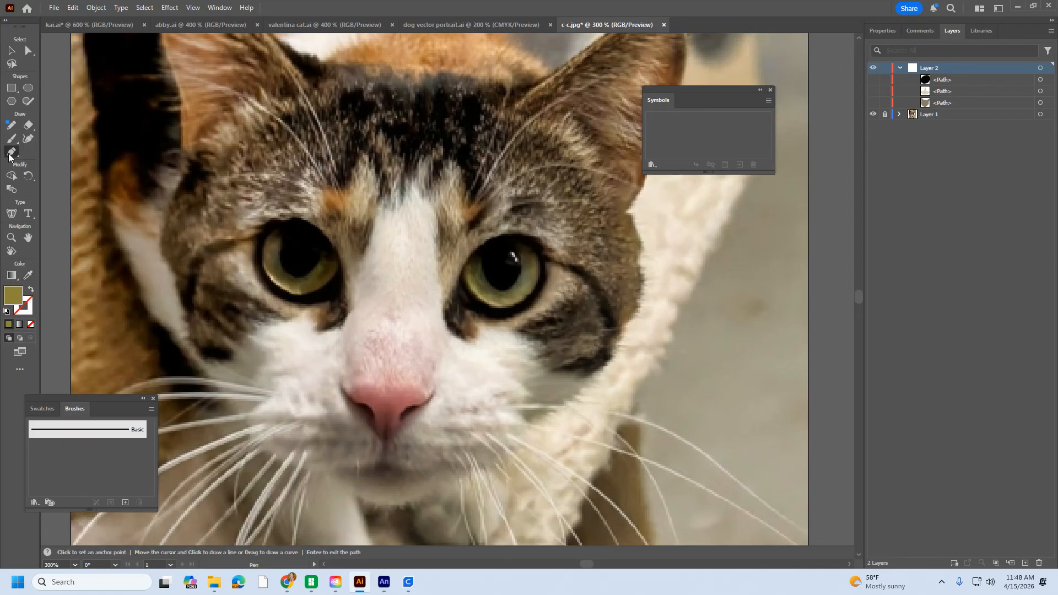
{"action": "left_click", "coordinate": [472, 293]}
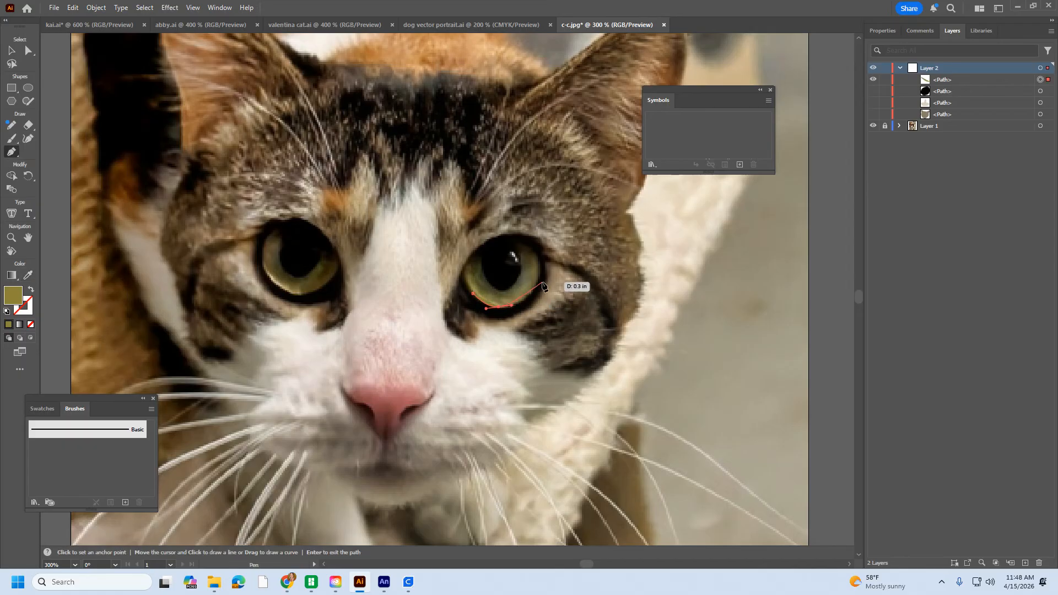
{"action": "left_click_drag", "start_coordinate": [537, 278], "coordinate": [467, 283]}
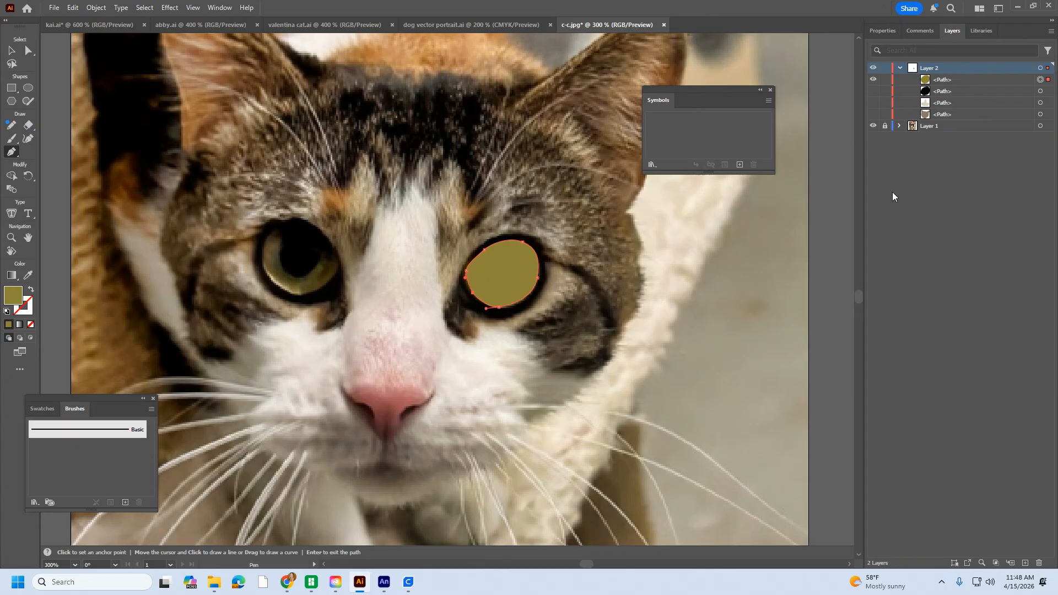
{"action": "left_click", "coordinate": [872, 80]}
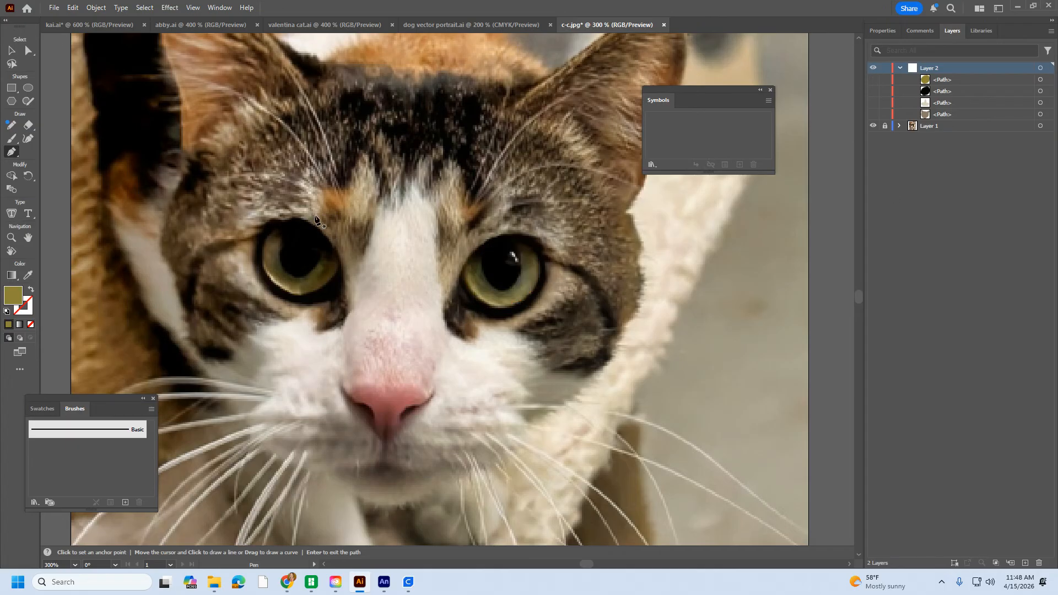
Sample black from the right eye's pupil, trace the pupil as a filled Pen shape, and hide the path.
{"action": "left_click", "coordinate": [28, 275]}
{"action": "left_click", "coordinate": [493, 263]}
{"action": "left_click", "coordinate": [11, 151]}
{"action": "left_click_drag", "start_coordinate": [522, 269], "coordinate": [509, 291]}
{"action": "left_click", "coordinate": [510, 287]}
{"action": "left_click", "coordinate": [873, 80]}
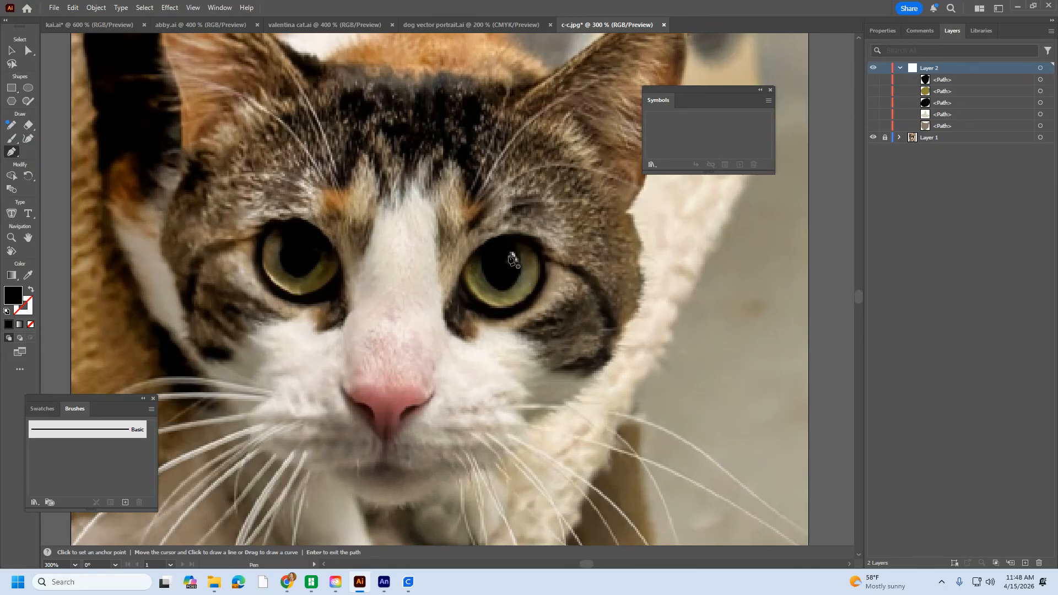
Create a new calligraphic brush with a size of 1 pt for the Paintbrush tool.
{"action": "left_click", "coordinate": [15, 141]}
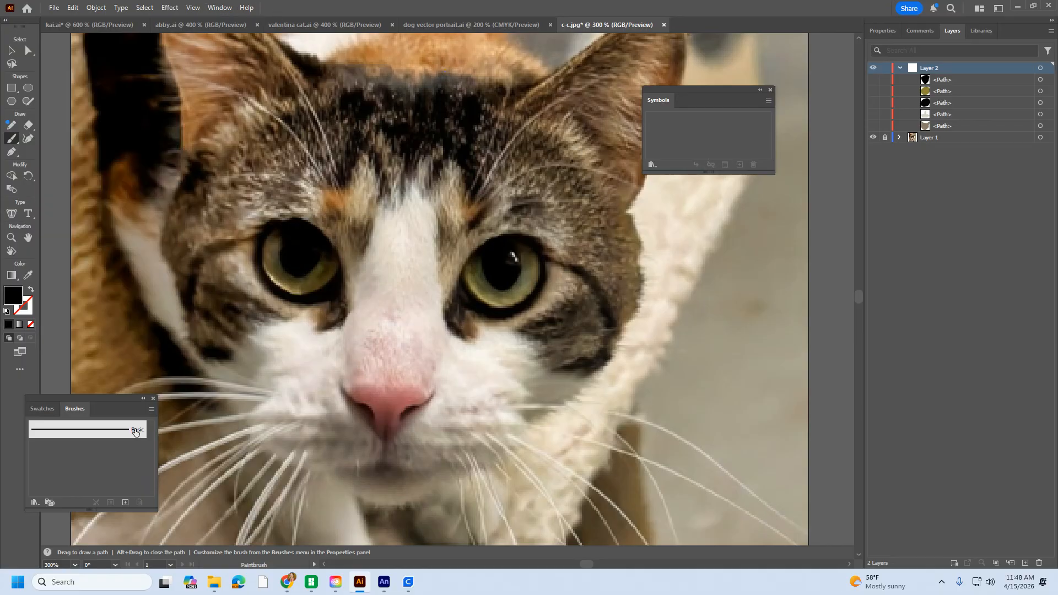
{"action": "mouse_move", "coordinate": [99, 396]}
{"action": "left_mouse_down"}
{"action": "mouse_move", "coordinate": [147, 320]}
{"action": "mouse_move", "coordinate": [914, 177]}
{"action": "mouse_move", "coordinate": [987, 190]}
{"action": "mouse_move", "coordinate": [476, 198]}
{"action": "mouse_move", "coordinate": [280, 117]}
{"action": "left_mouse_up"}
{"action": "left_click", "coordinate": [219, 7]}
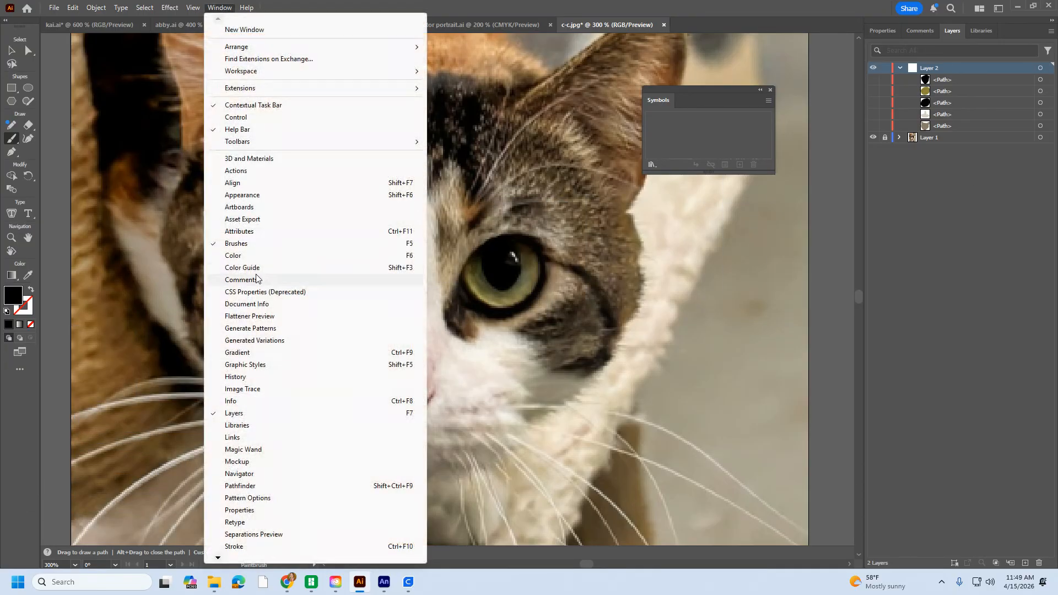
{"action": "left_click", "coordinate": [253, 244]}
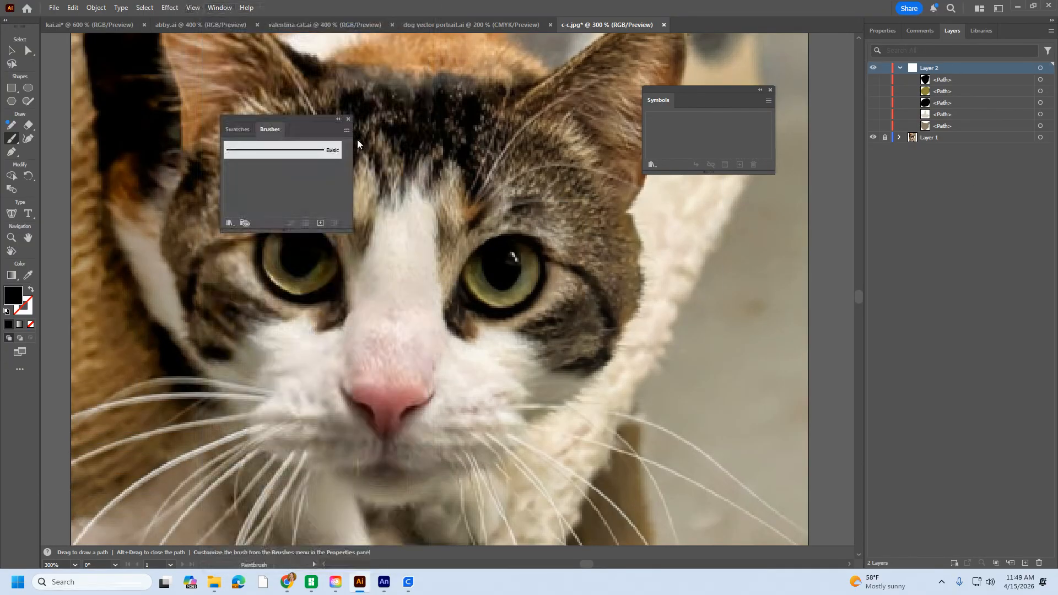
{"action": "left_click_drag", "start_coordinate": [301, 121], "coordinate": [623, 161]}
{"action": "left_click", "coordinate": [642, 261]}
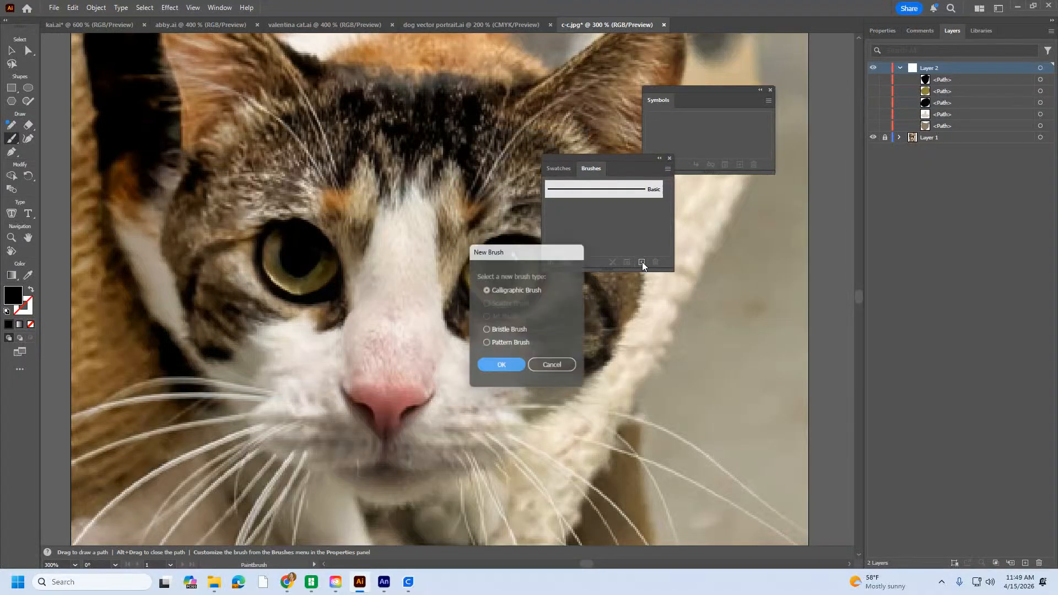
{"action": "left_click", "coordinate": [488, 371]}
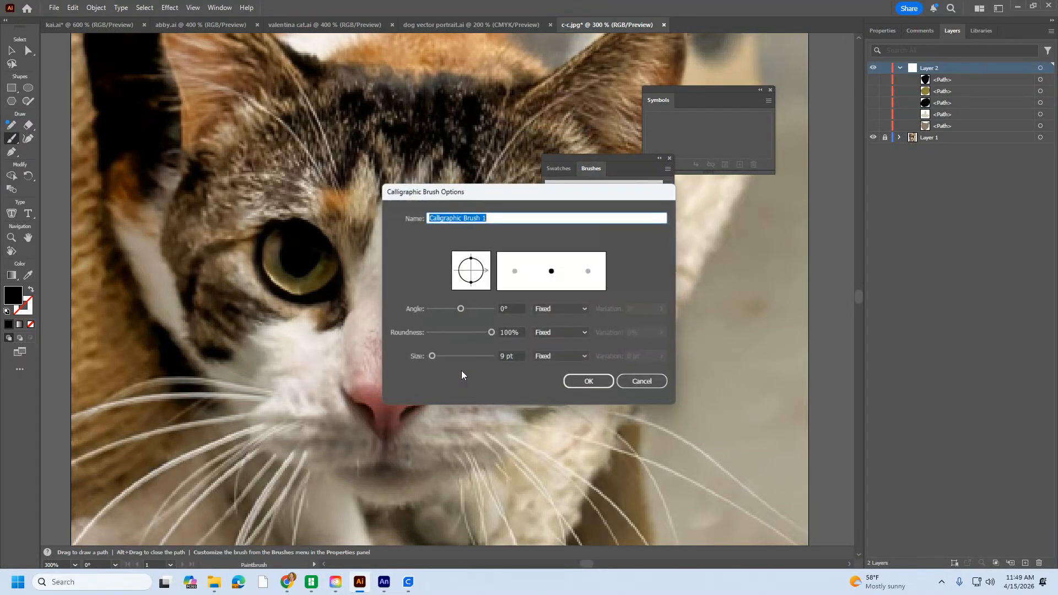
{"action": "left_click", "coordinate": [506, 356]}
{"action": "type", "text": "1"}
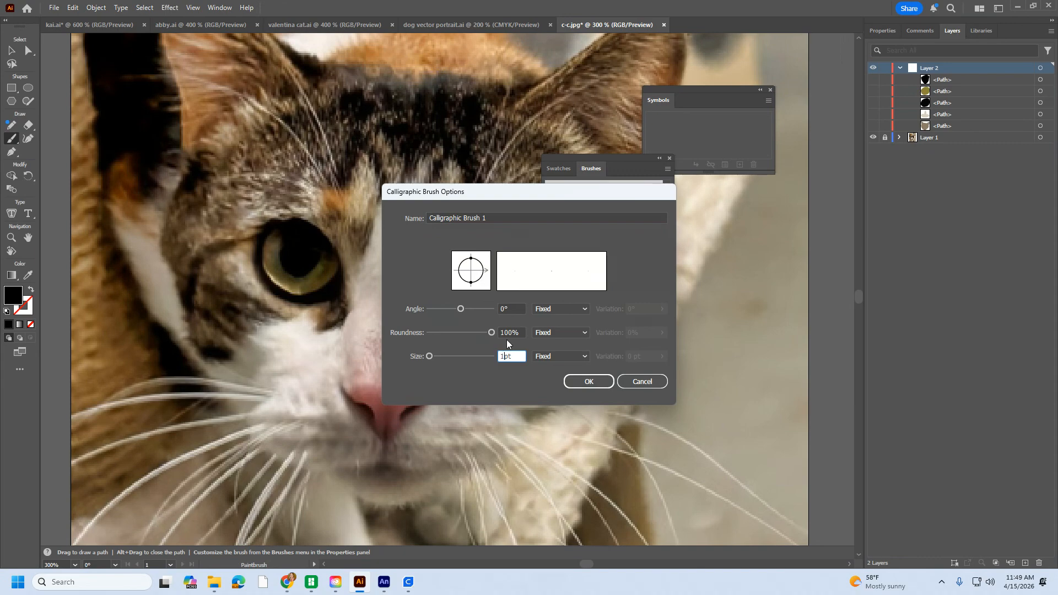
{"action": "left_click", "coordinate": [586, 384]}
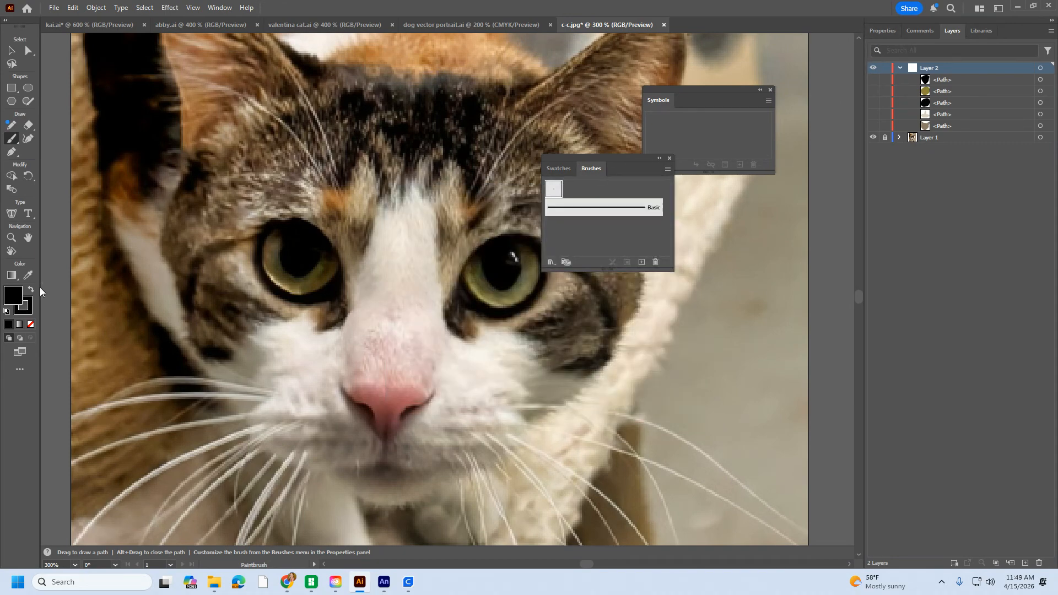
Set the stroke colour to white (#ffffff) and paint two small highlights on the right eye's pupil.
{"action": "double_click", "coordinate": [27, 311]}
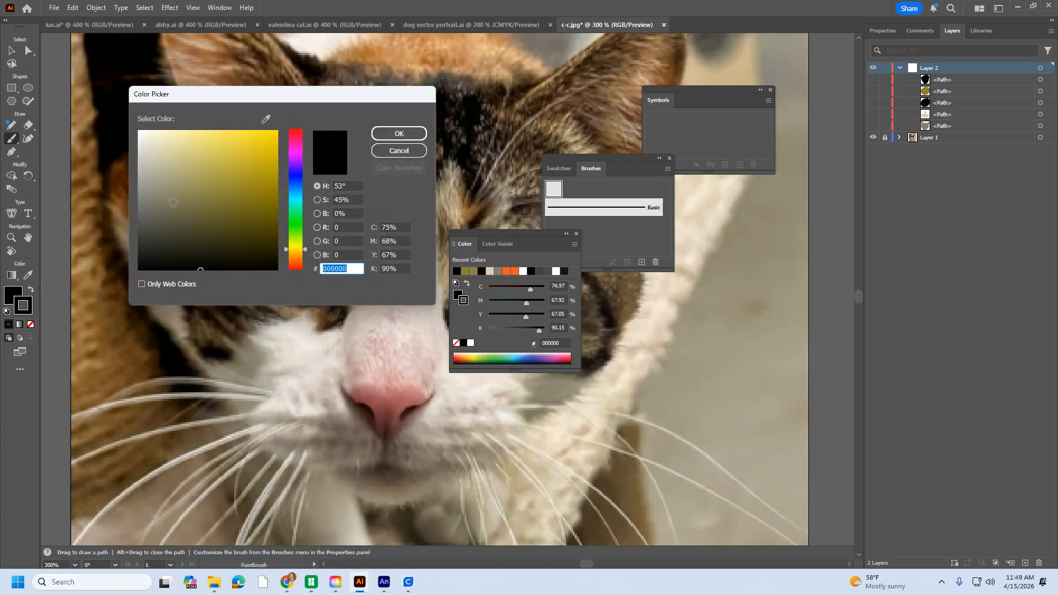
{"action": "type", "text": "ffffff"}
{"action": "left_click", "coordinate": [399, 133]}
{"action": "left_click_drag", "start_coordinate": [506, 247], "coordinate": [671, 266]}
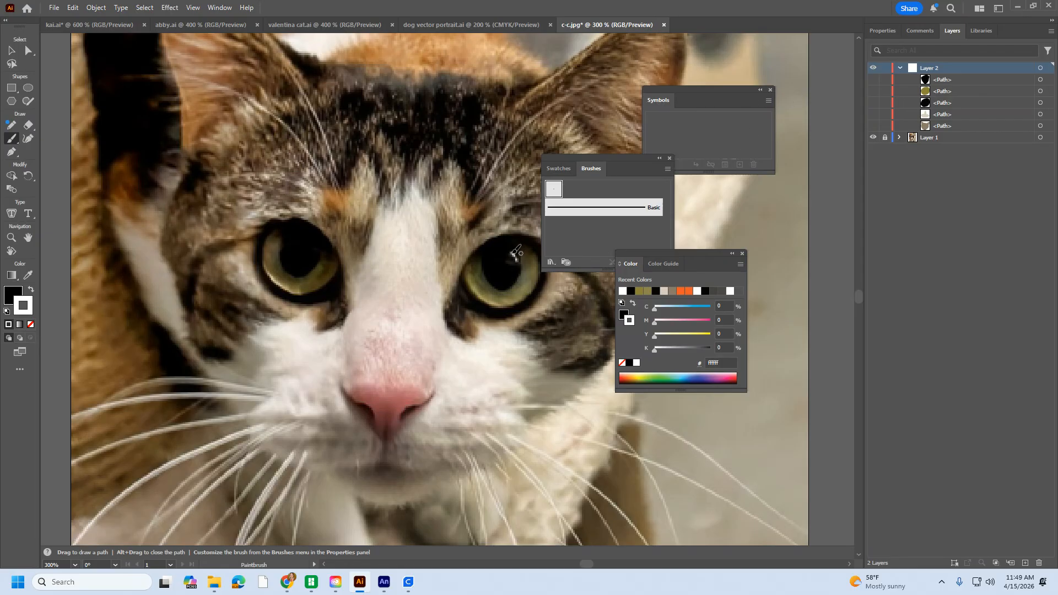
{"action": "left_click_drag", "start_coordinate": [513, 255], "coordinate": [514, 256]}
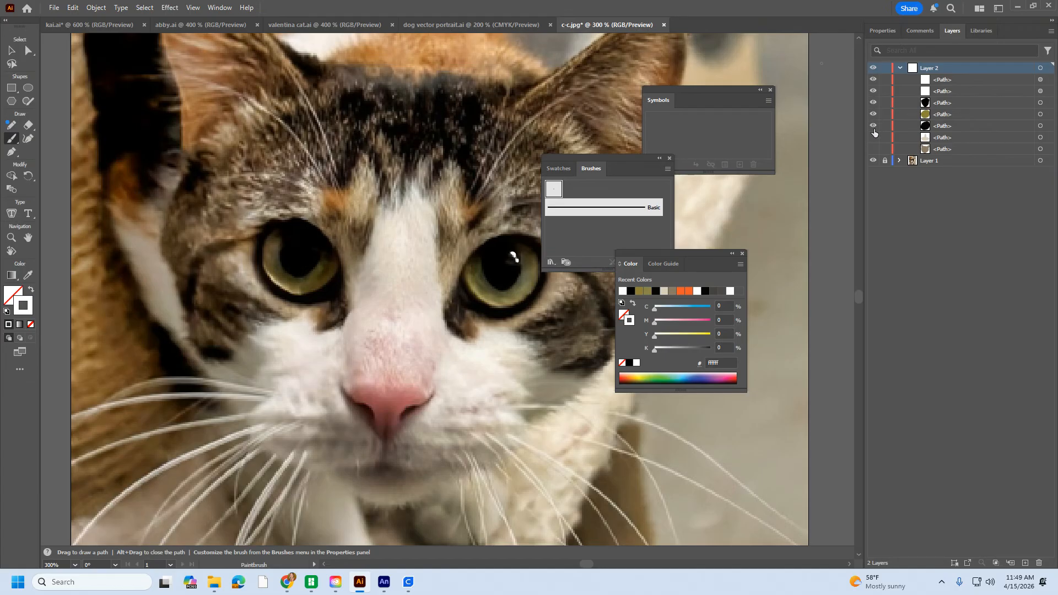
Make all the hidden traced paths in Layer 2 visible again and move the Brushes panel away from the right eye.
{"action": "left_click", "coordinate": [872, 150]}
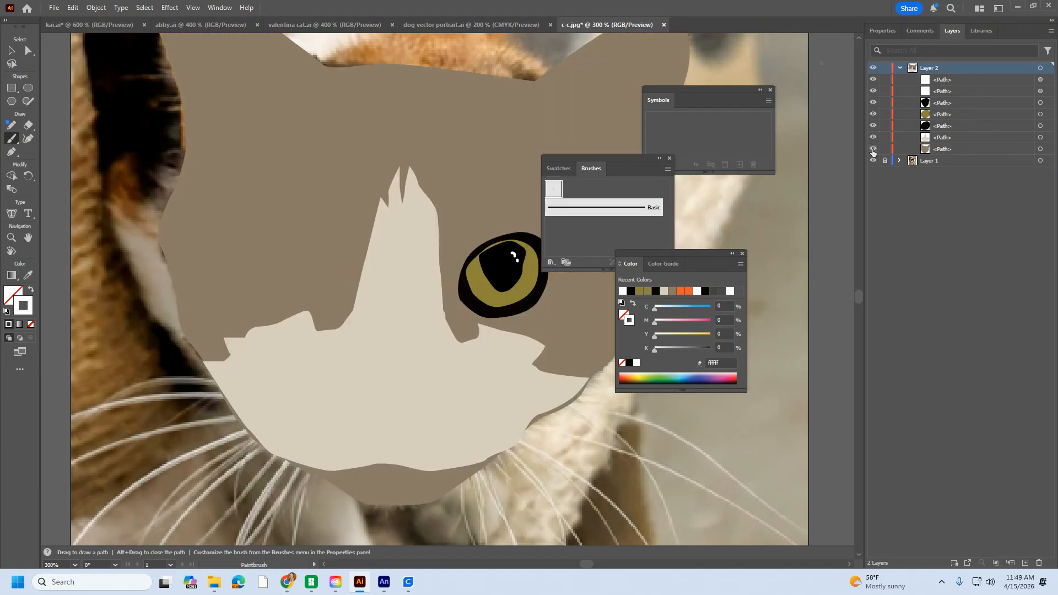
{"action": "left_click_drag", "start_coordinate": [623, 161], "coordinate": [757, 194]}
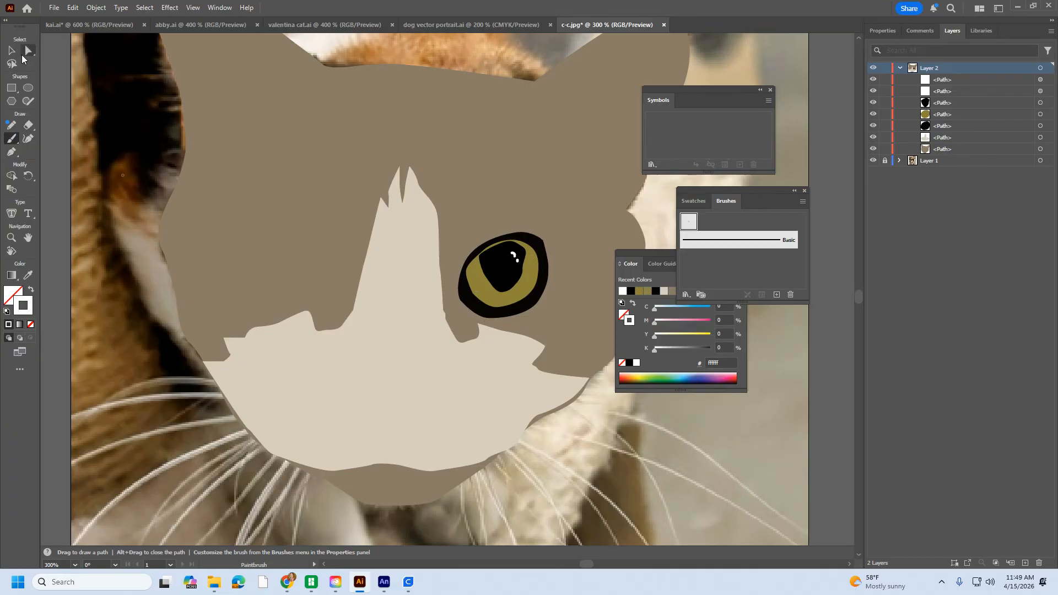
Reshape the right eye's pupil with Direct Selection, adjusting its upper-left edge against the iris and black outline.
{"action": "key", "text": "v"}
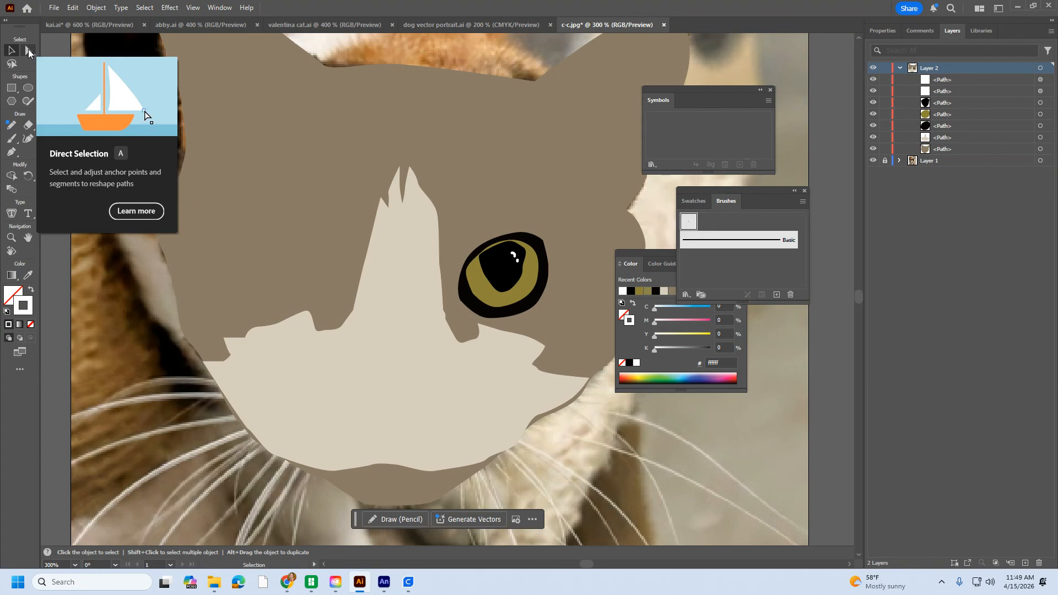
{"action": "left_click", "coordinate": [28, 51]}
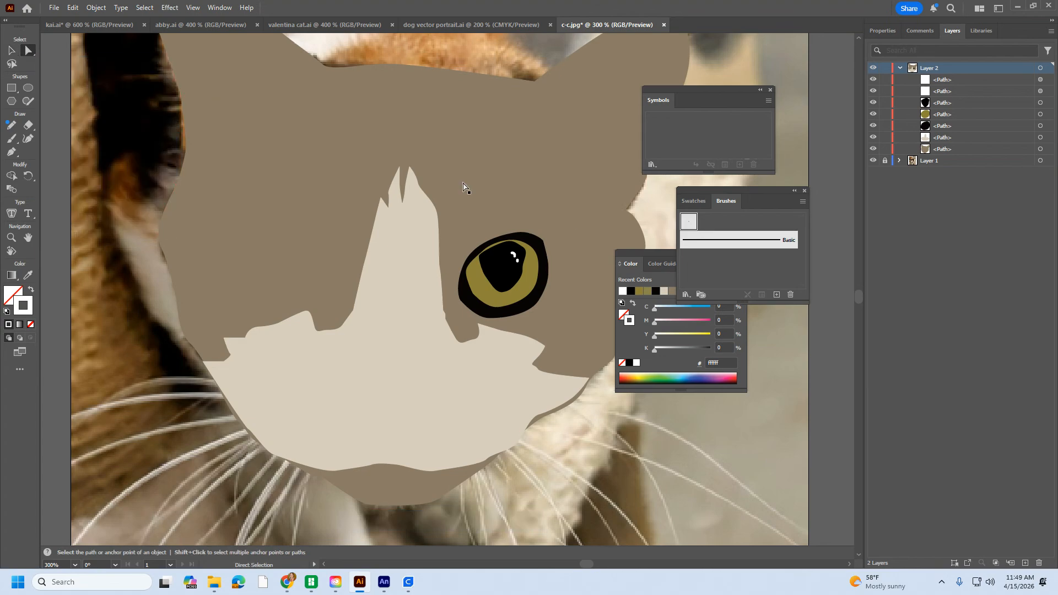
{"action": "left_click", "coordinate": [505, 274]}
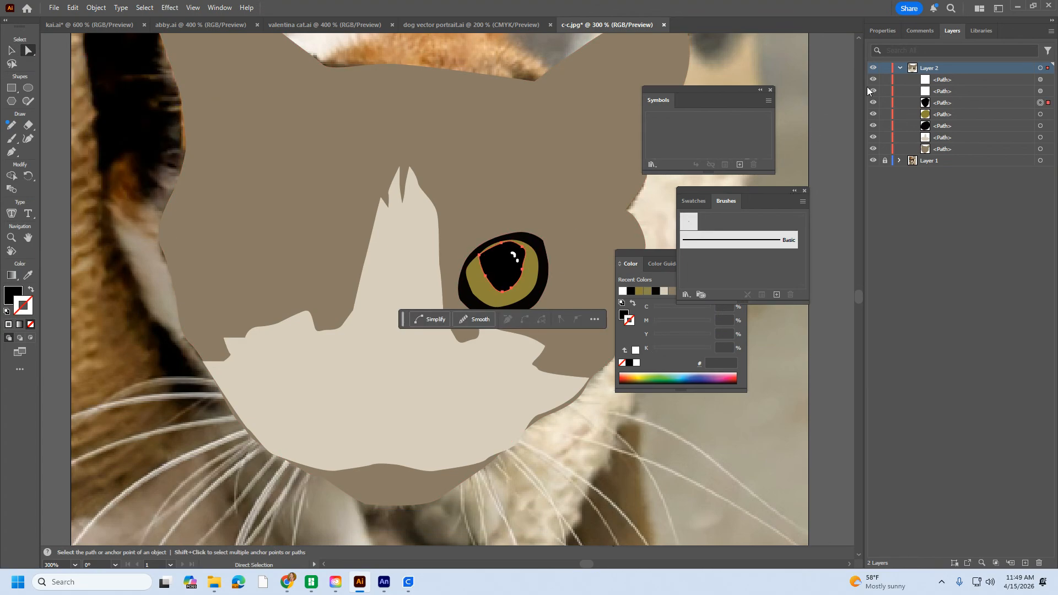
{"action": "left_click_drag", "start_coordinate": [869, 132], "coordinate": [874, 152]}
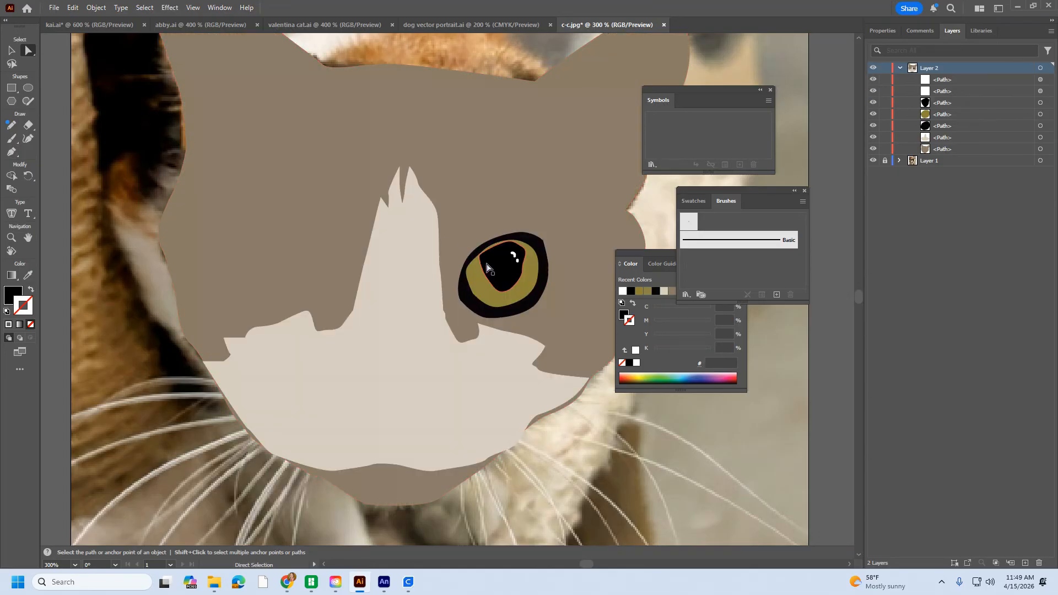
{"action": "left_click", "coordinate": [484, 263]}
{"action": "left_click_drag", "start_coordinate": [481, 255], "coordinate": [516, 244]}
{"action": "left_click", "coordinate": [585, 203]}
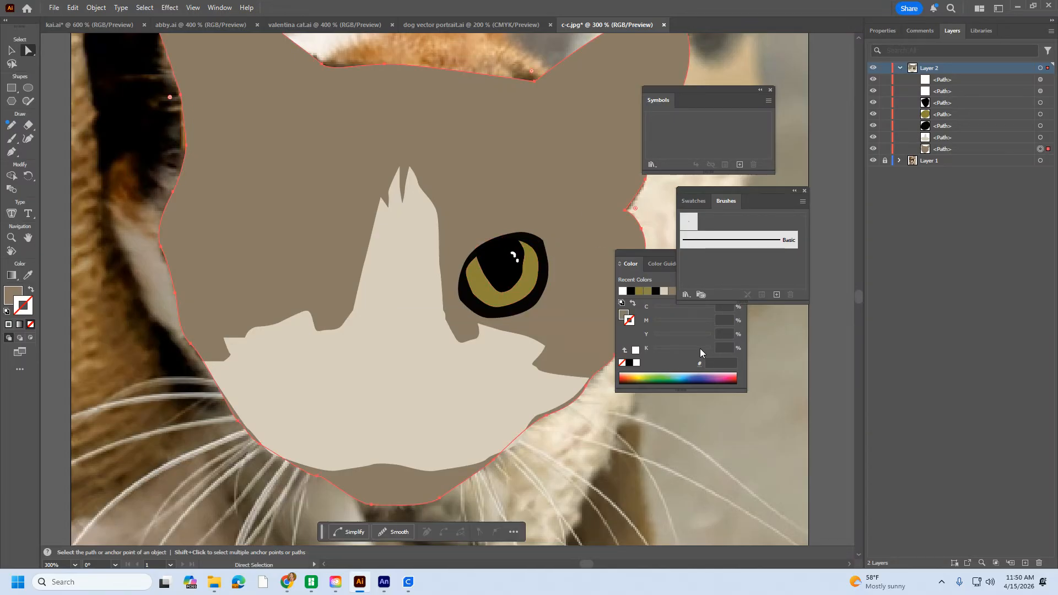
{"action": "left_click", "coordinate": [938, 301]}
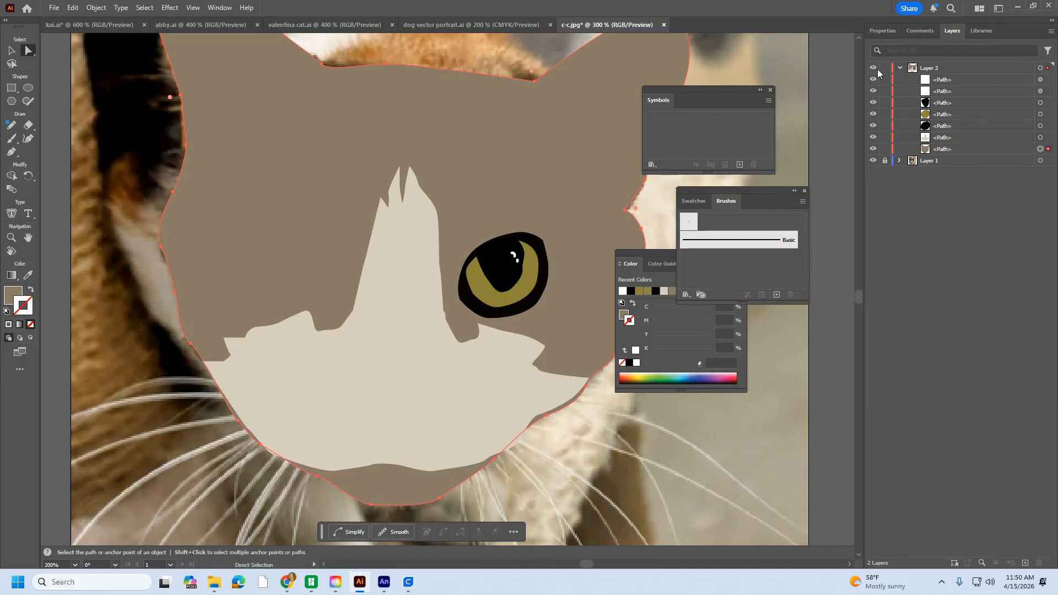
{"action": "left_click", "coordinate": [532, 421]}
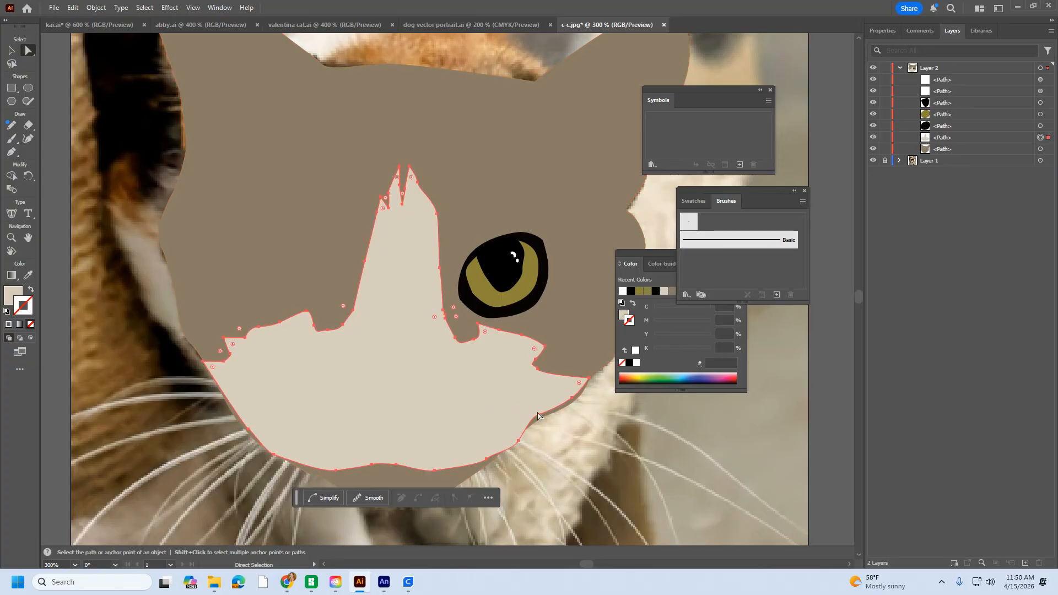
{"action": "left_click_drag", "start_coordinate": [538, 417], "coordinate": [538, 422]}
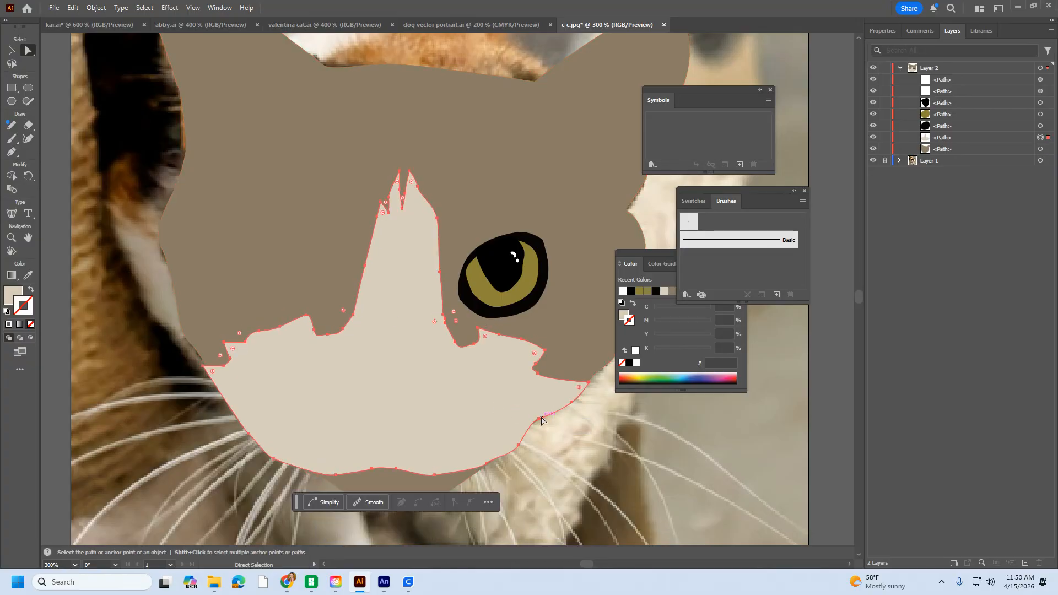
{"action": "key", "text": "ctrl+x"}
{"action": "key", "text": "ctrl+z"}
{"action": "key", "text": "ctrl+z"}
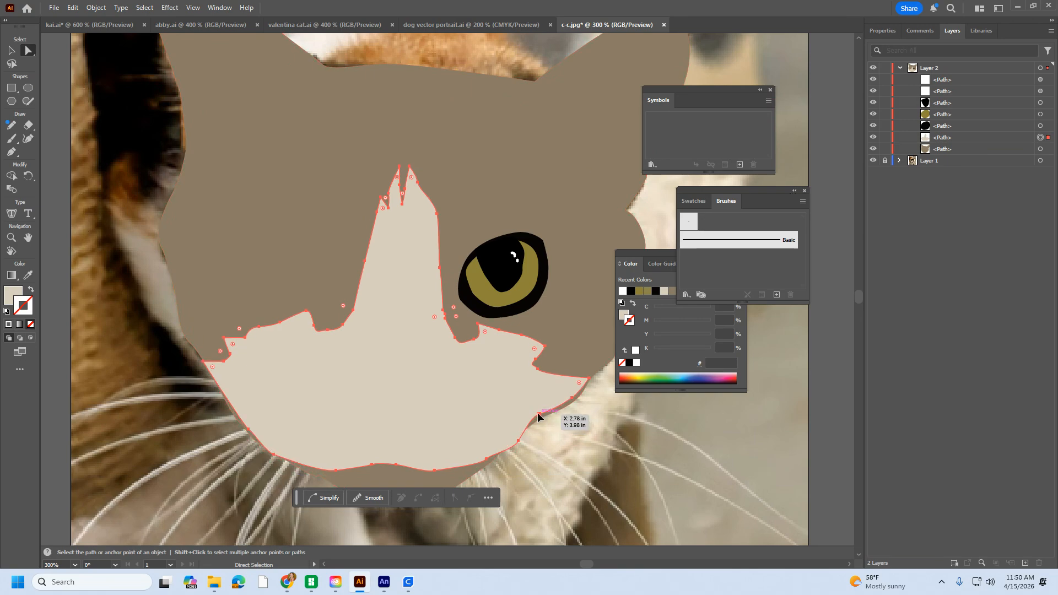
Reshape the muzzle's lower-right edge with Direct Selection so it meets the edge of the head shape.
{"action": "left_click_drag", "start_coordinate": [538, 417], "coordinate": [577, 400]}
{"action": "left_click", "coordinate": [658, 416]}
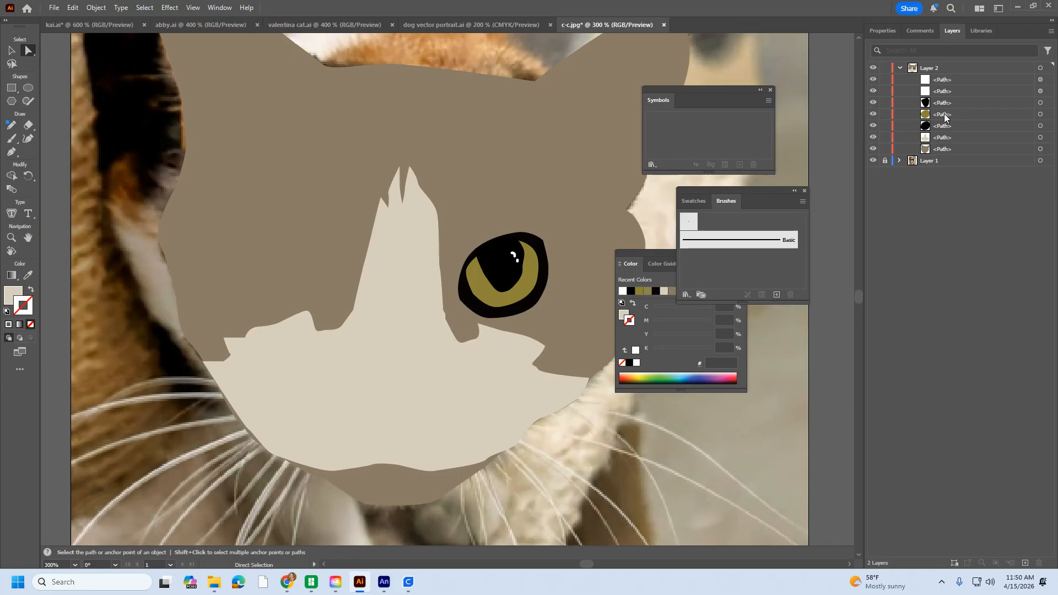
Compare the eye with the photo, and apply a linear gradient fill to the right eye's olive iris.
{"action": "left_click", "coordinate": [530, 288]}
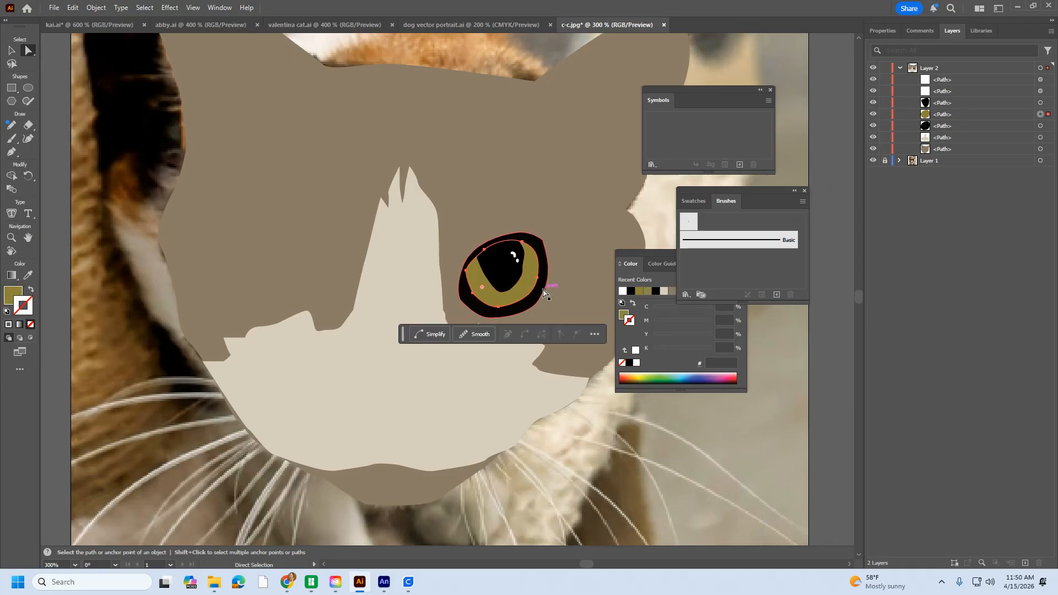
{"action": "left_click_drag", "start_coordinate": [872, 79], "coordinate": [873, 149]}
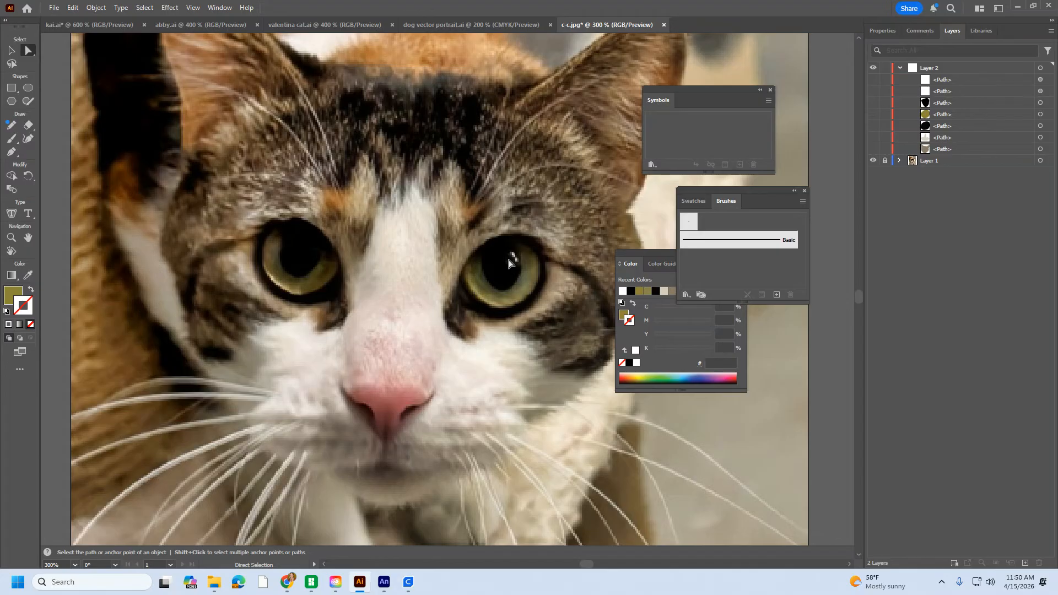
{"action": "left_click", "coordinate": [873, 149]}
{"action": "left_click", "coordinate": [936, 114]}
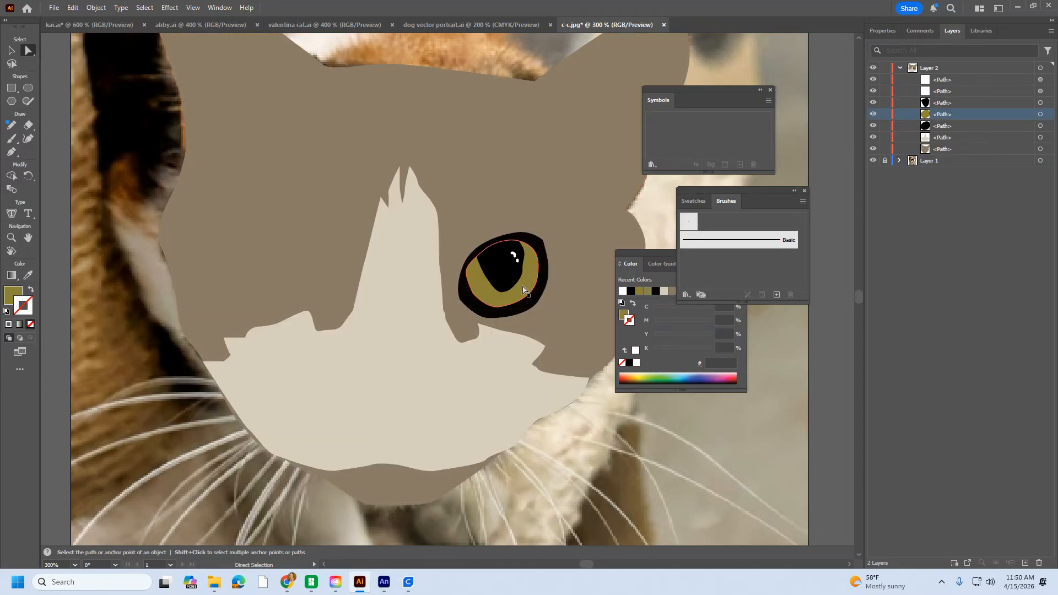
{"action": "left_click", "coordinate": [523, 291]}
{"action": "left_click", "coordinate": [883, 30]}
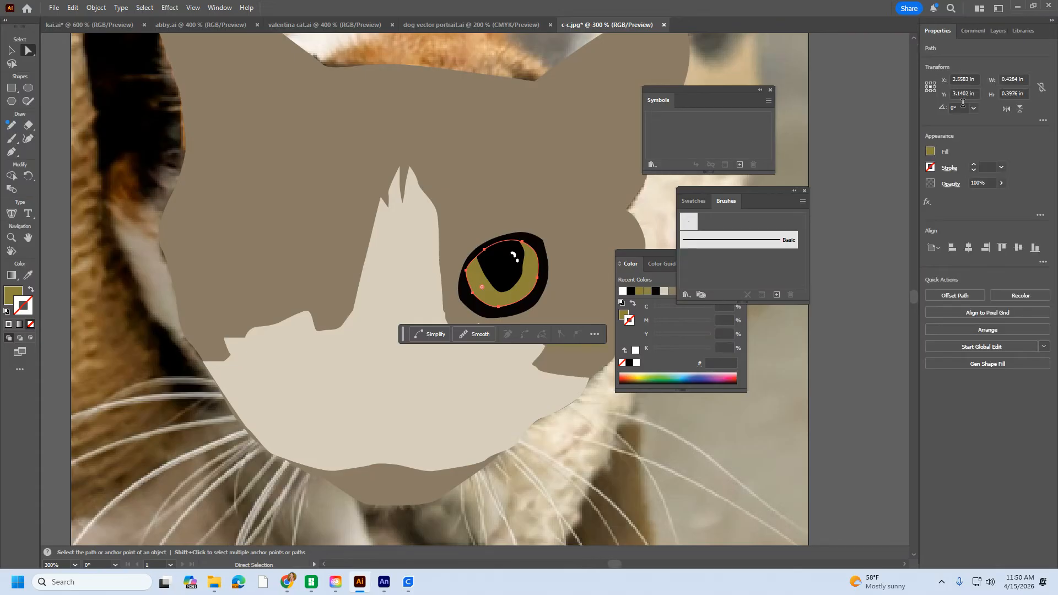
{"action": "left_click", "coordinate": [930, 151]}
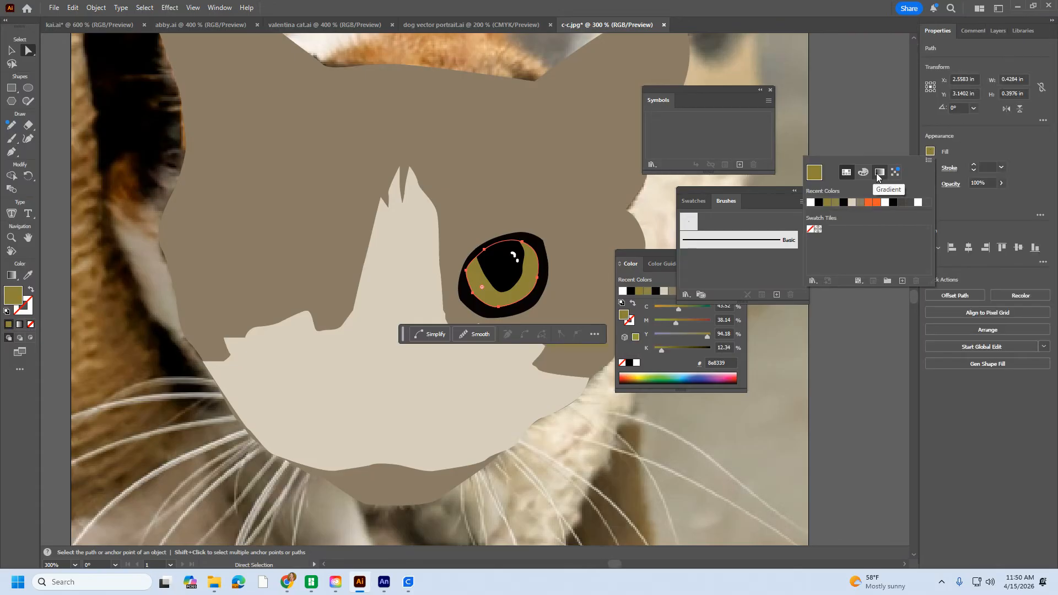
{"action": "left_click", "coordinate": [879, 173]}
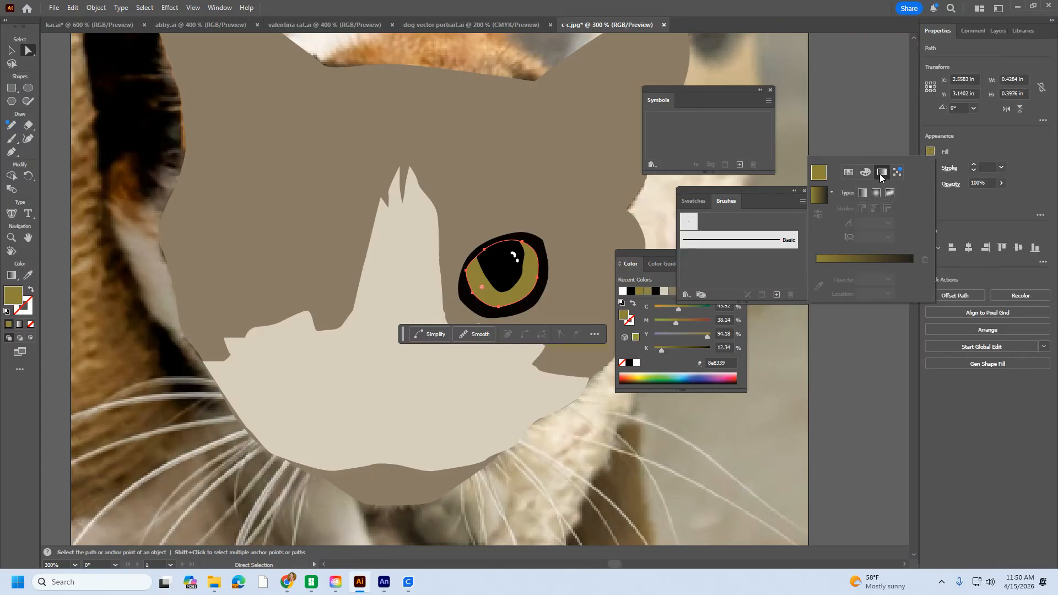
{"action": "left_click", "coordinate": [821, 198]}
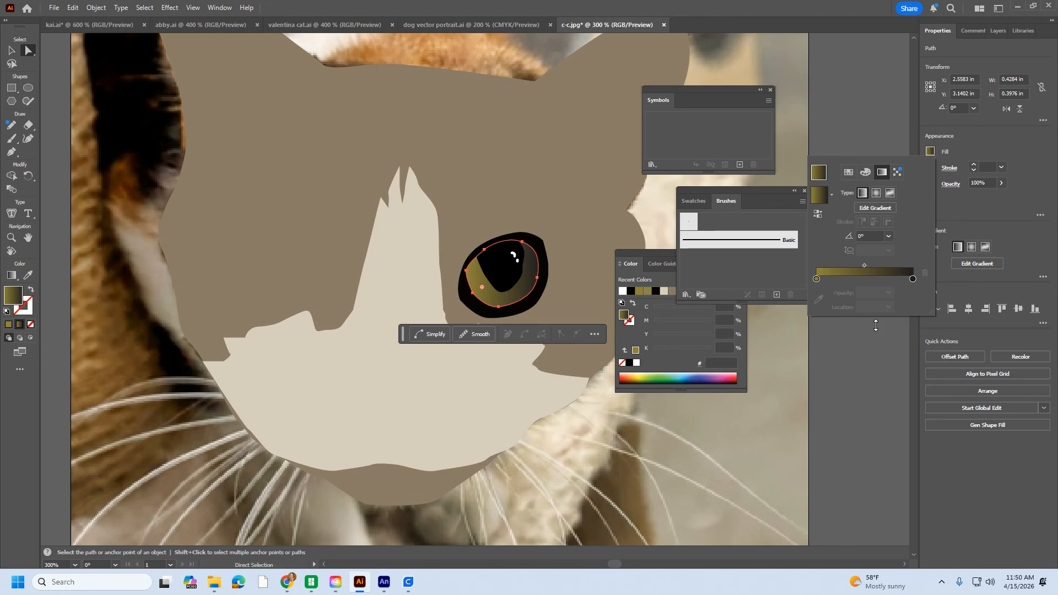
Set the iris gradient's first colour stop to gold #b39e2f, with cyan 30, magenta 30 and yellow 100.
{"action": "double_click", "coordinate": [816, 279]}
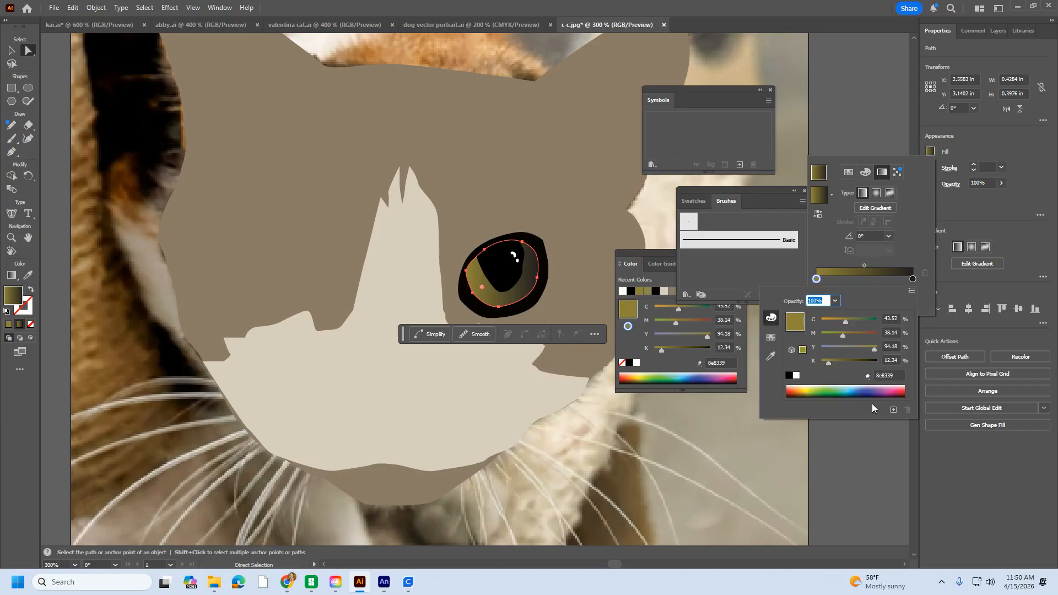
{"action": "left_click", "coordinate": [802, 351]}
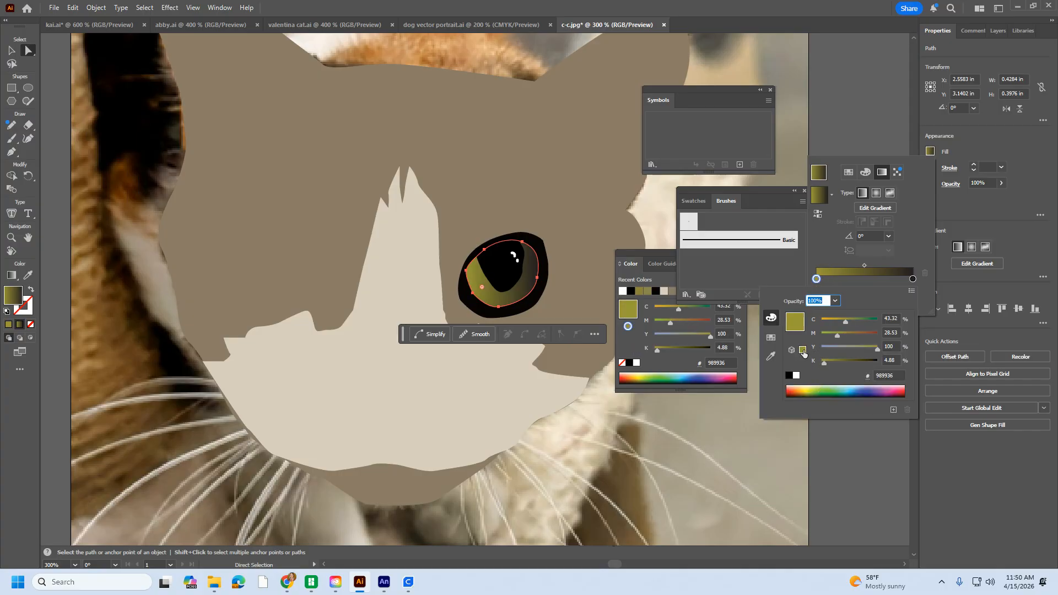
{"action": "mouse_move", "coordinate": [839, 336]}
{"action": "left_mouse_down"}
{"action": "mouse_move", "coordinate": [856, 334]}
{"action": "mouse_move", "coordinate": [827, 333]}
{"action": "mouse_move", "coordinate": [837, 334]}
{"action": "mouse_move", "coordinate": [840, 318]}
{"action": "left_mouse_up"}
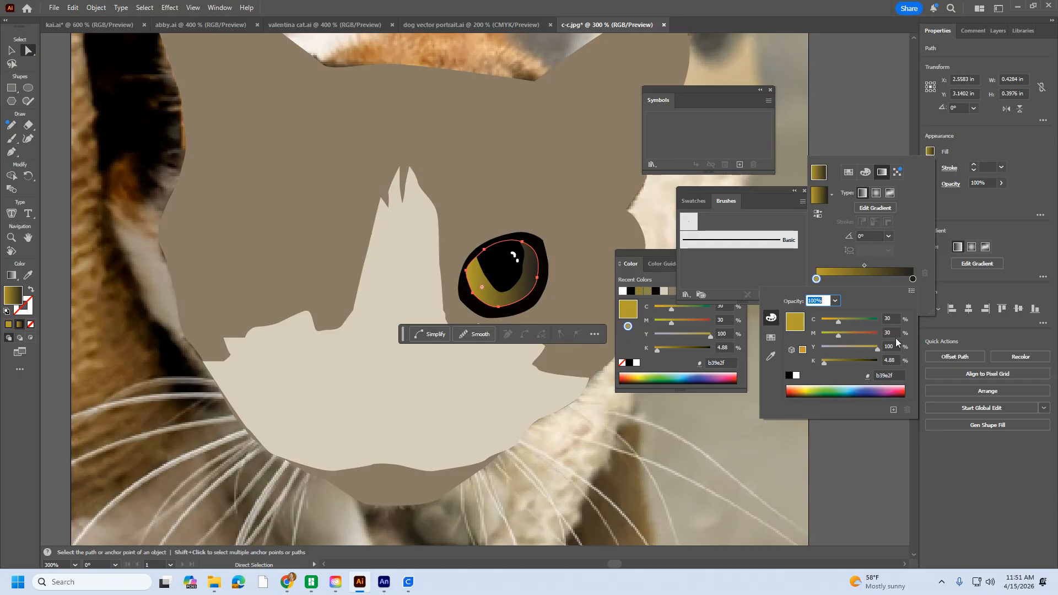
Set the iris gradient's end colour stop to dark green #1c2b16.
{"action": "left_click", "coordinate": [912, 279]}
{"action": "double_click", "coordinate": [912, 279]}
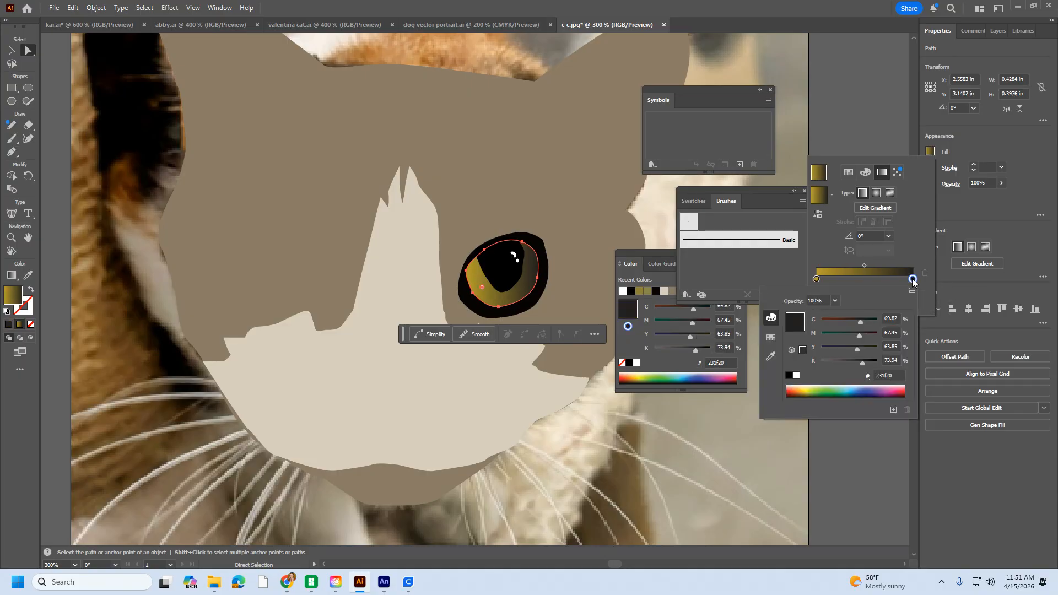
{"action": "left_click", "coordinate": [821, 389]}
{"action": "left_click_drag", "start_coordinate": [821, 389], "coordinate": [819, 391]}
{"action": "left_click", "coordinate": [918, 237]}
{"action": "left_click", "coordinate": [995, 211]}
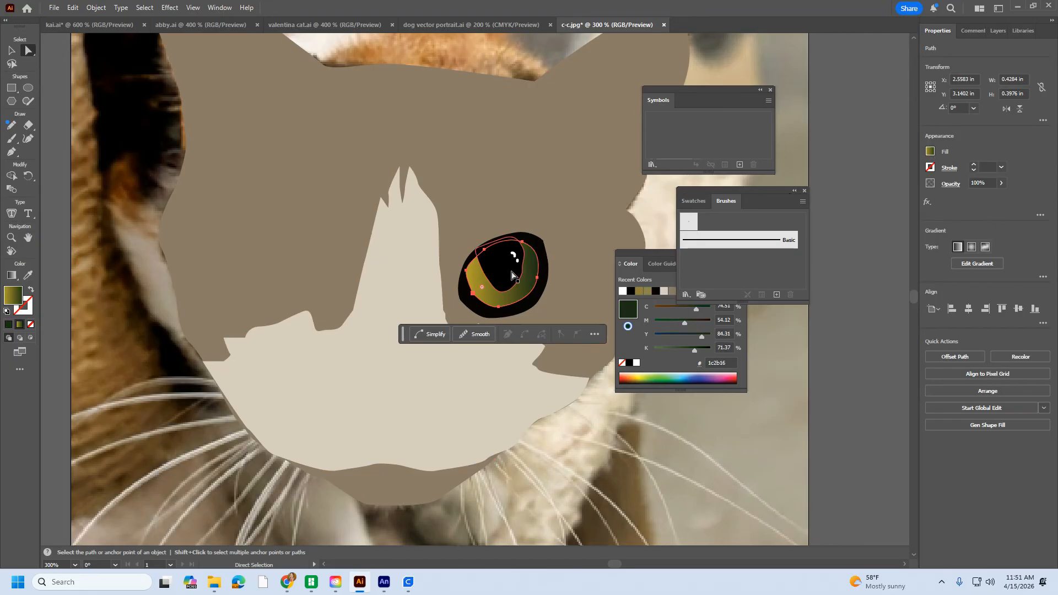
Make the iris gradient radial, with gold at the outer end and the dark green stop at about 40.8%.
{"action": "left_click", "coordinate": [931, 152]}
{"action": "left_click", "coordinate": [876, 194]}
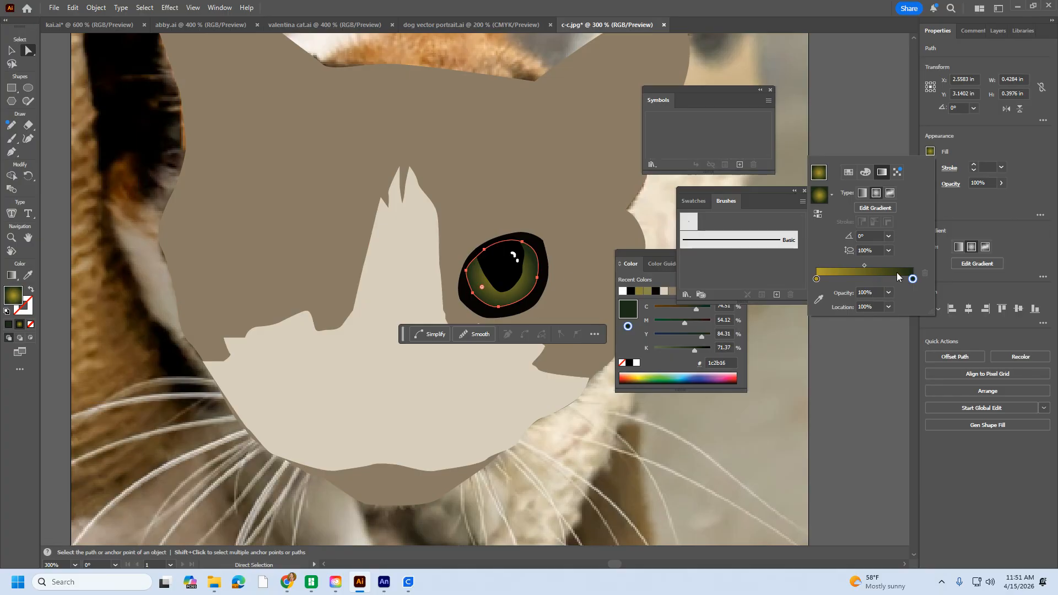
{"action": "mouse_move", "coordinate": [912, 280]}
{"action": "left_mouse_down"}
{"action": "mouse_move", "coordinate": [827, 277]}
{"action": "mouse_move", "coordinate": [912, 278]}
{"action": "left_mouse_up"}
{"action": "mouse_move", "coordinate": [836, 279]}
{"action": "left_mouse_down"}
{"action": "mouse_move", "coordinate": [810, 282]}
{"action": "mouse_move", "coordinate": [868, 281]}
{"action": "mouse_move", "coordinate": [855, 279]}
{"action": "left_mouse_up"}
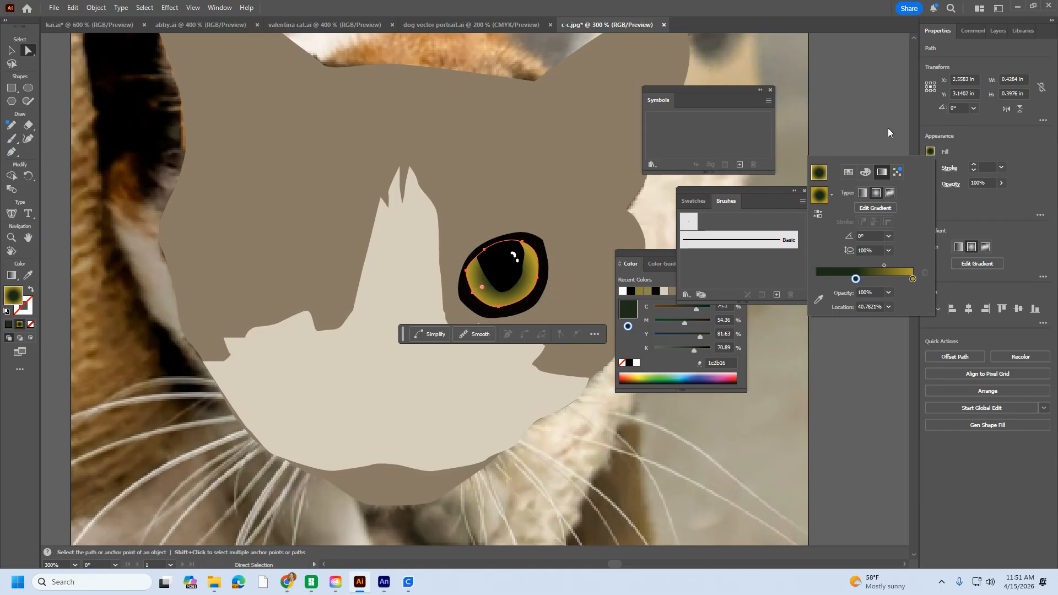
Angle the iris gradient from the pupil's upper part down to the iris's lower edge, and shift the dark green stop outward.
{"action": "left_click", "coordinate": [875, 208]}
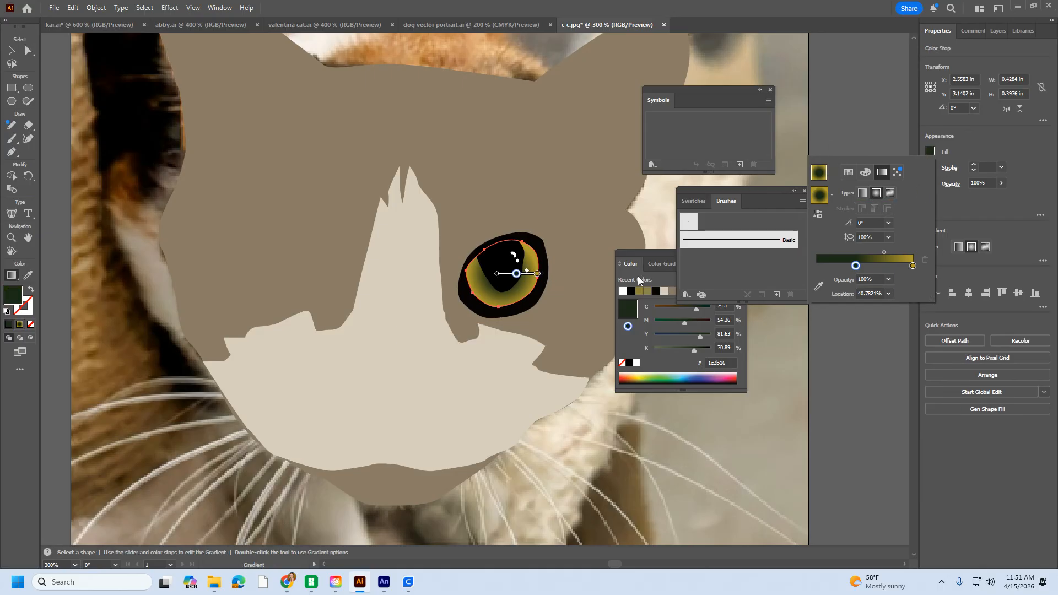
{"action": "left_click", "coordinate": [517, 274]}
{"action": "mouse_move", "coordinate": [497, 273]}
{"action": "left_mouse_down"}
{"action": "mouse_move", "coordinate": [474, 267]}
{"action": "mouse_move", "coordinate": [509, 251]}
{"action": "left_mouse_up"}
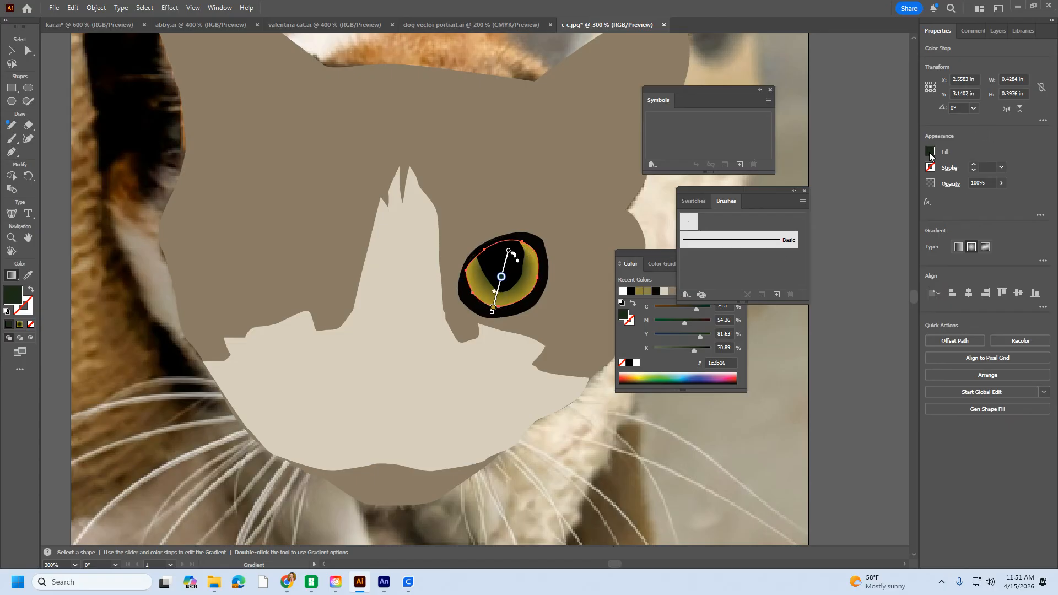
{"action": "left_click_drag", "start_coordinate": [501, 277], "coordinate": [498, 289]}
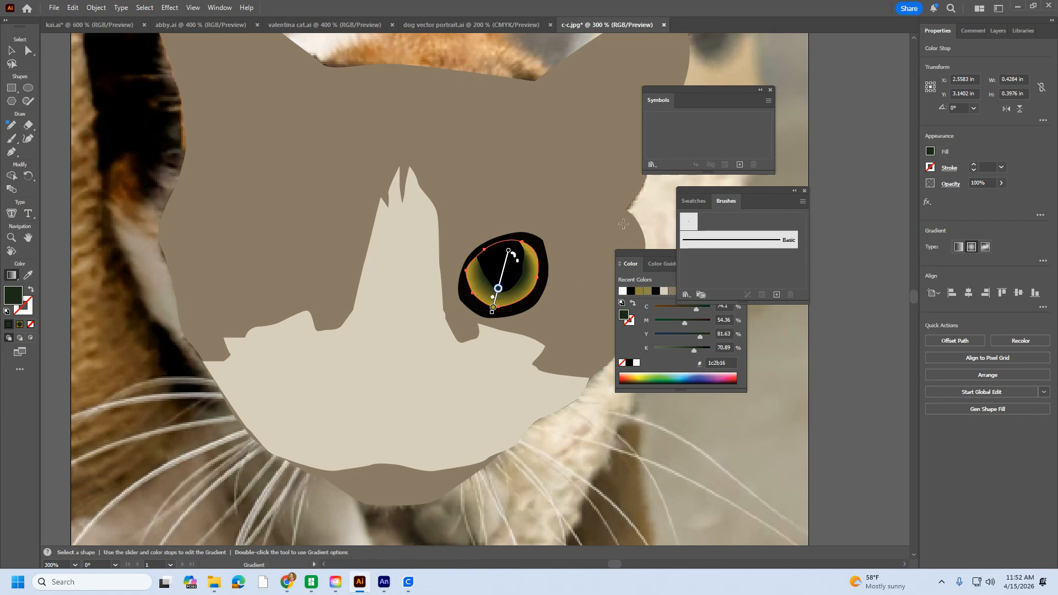
{"action": "key", "text": "v"}
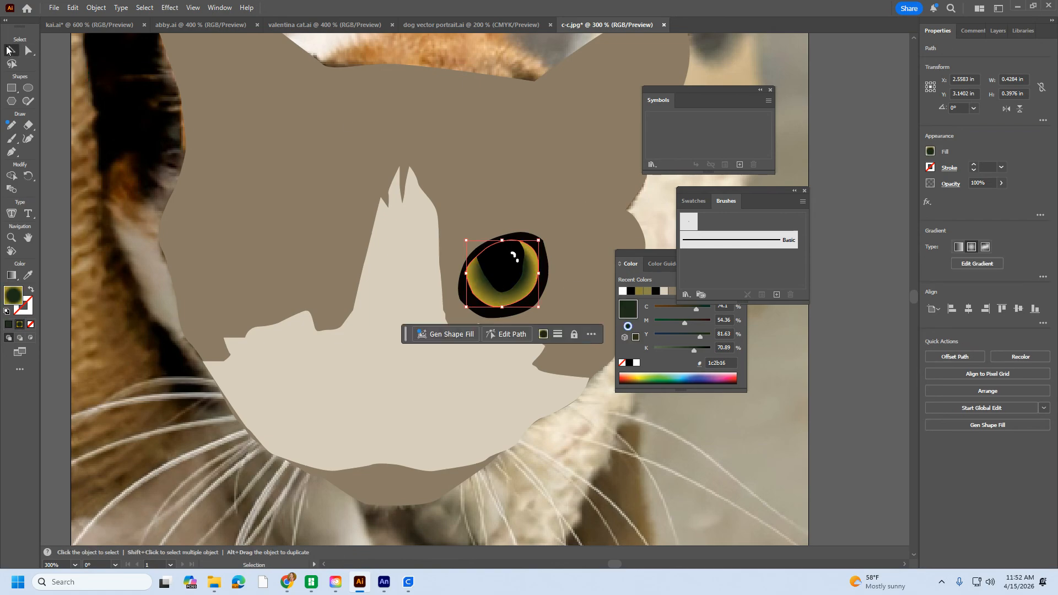
{"action": "left_click", "coordinate": [534, 168]}
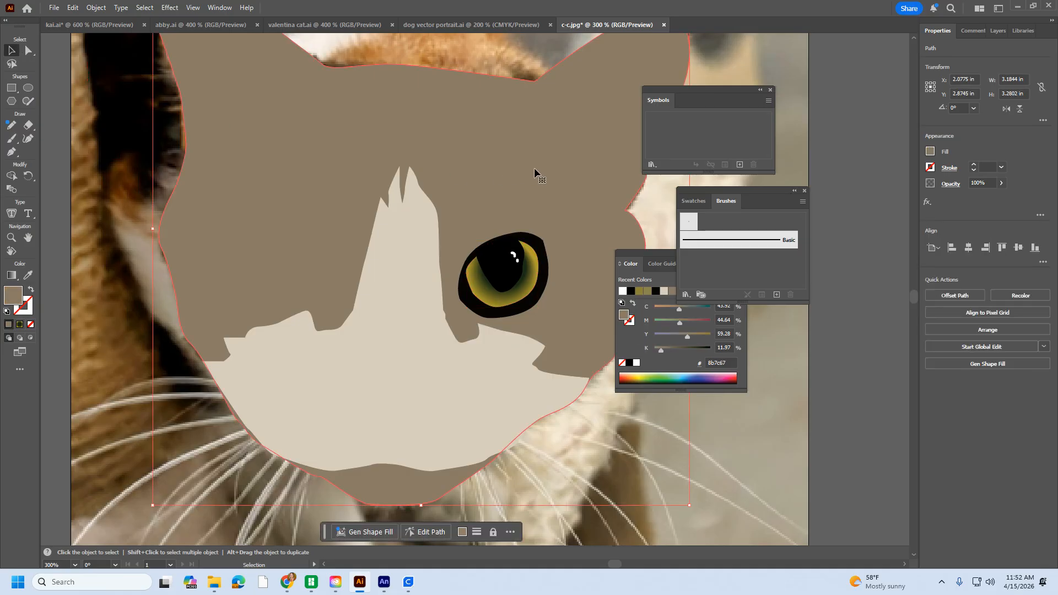
Save the portrait on the computer as an Adobe Illustrator file named c-c with the default Illustrator options.
{"action": "left_click", "coordinate": [54, 8]}
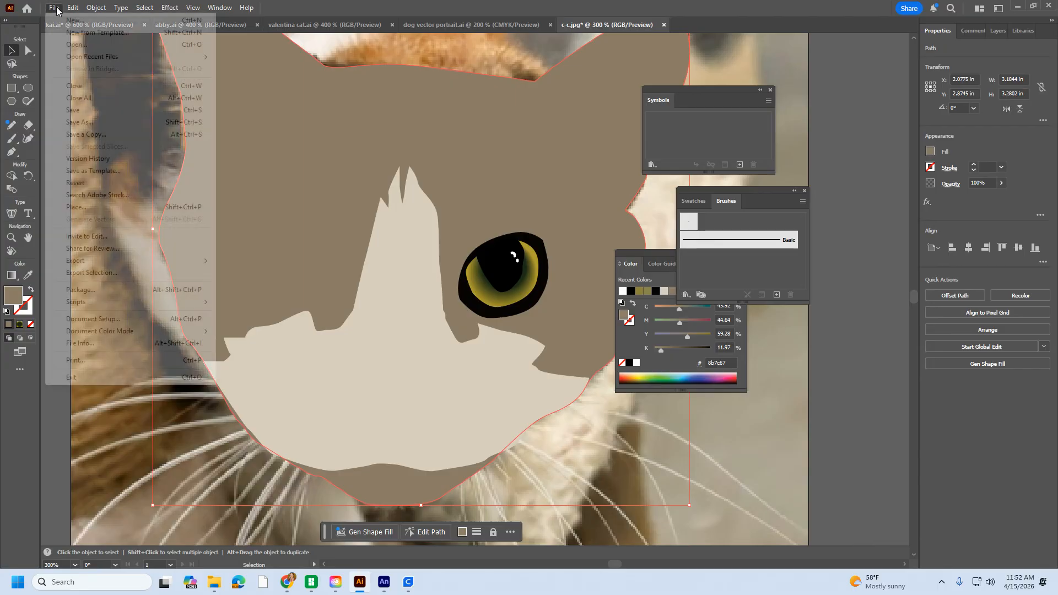
{"action": "left_click", "coordinate": [138, 110]}
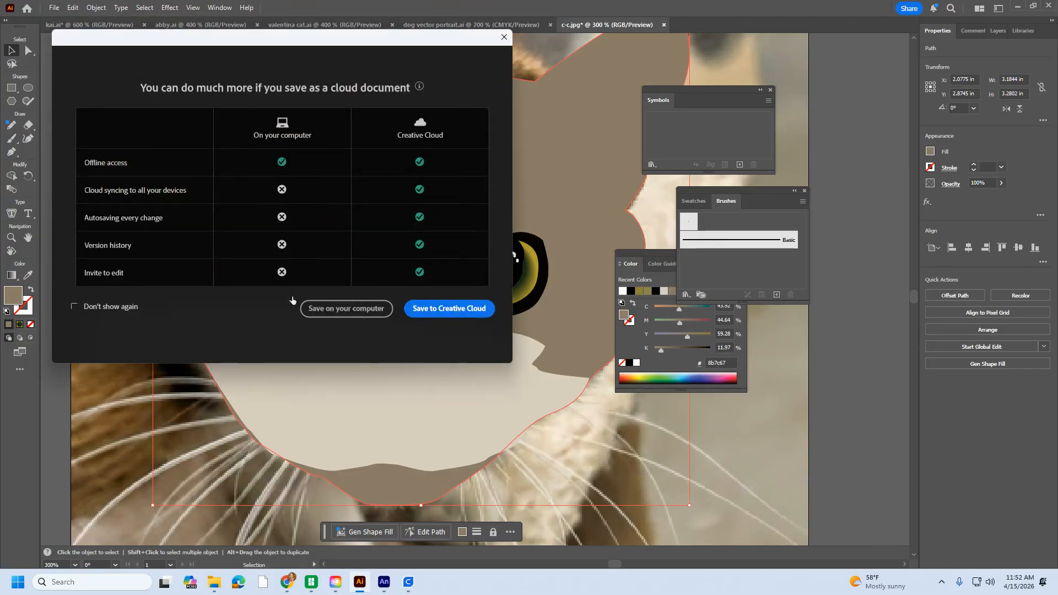
{"action": "left_click", "coordinate": [359, 317]}
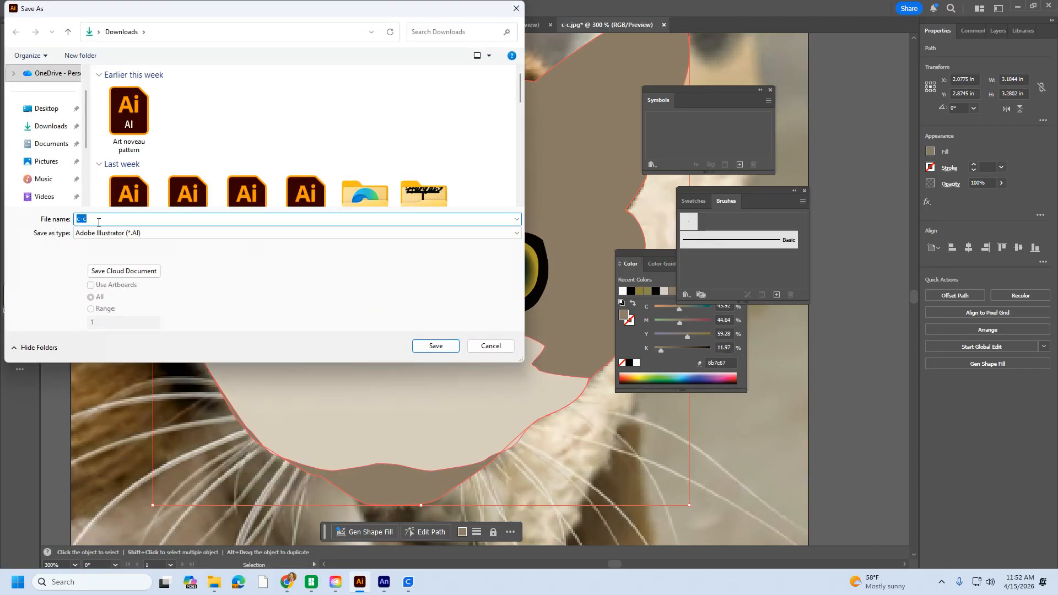
{"action": "left_click", "coordinate": [436, 346]}
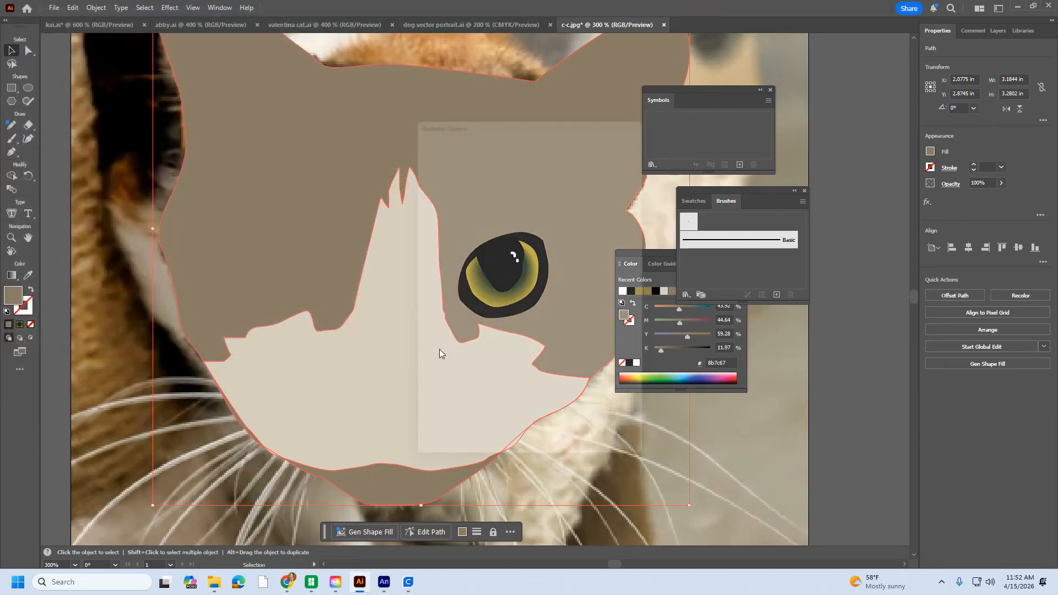
{"action": "left_click", "coordinate": [583, 454]}
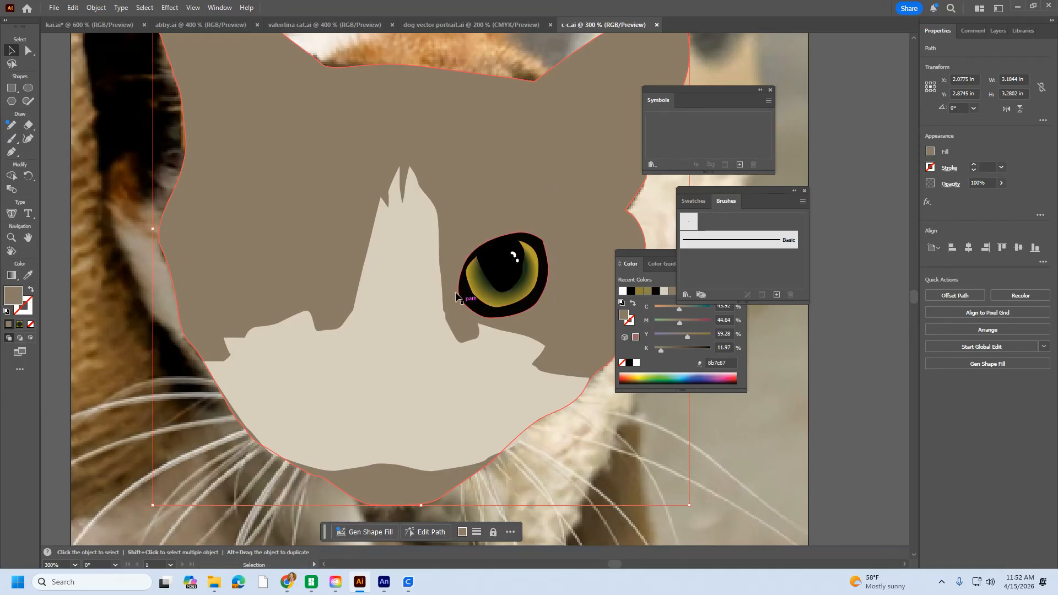
Hide the photo layer, Layer 1, and move the floating Symbols and Color panels clear of the artwork.
{"action": "left_click", "coordinate": [999, 31]}
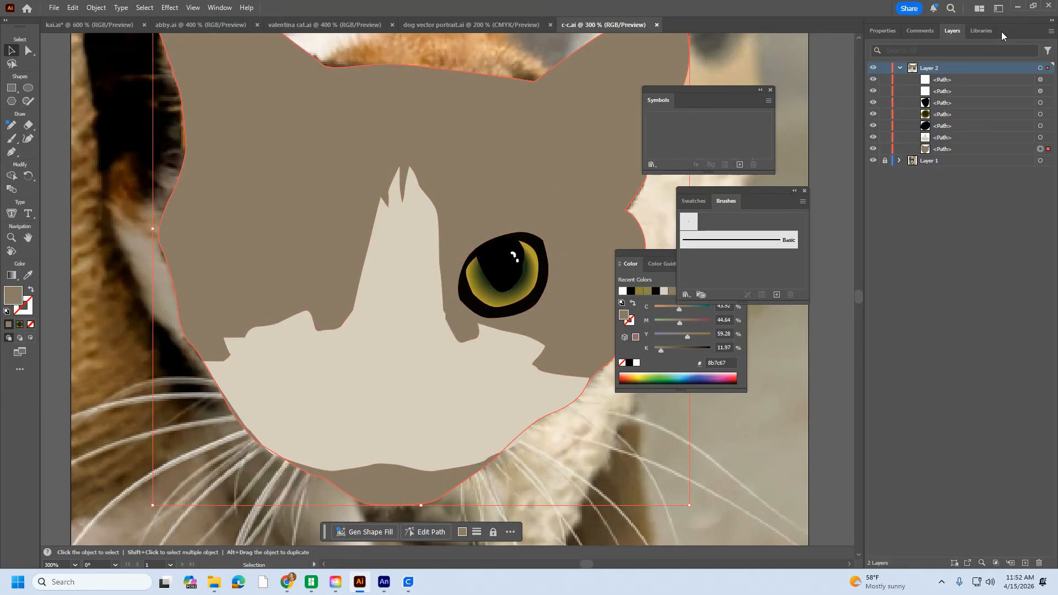
{"action": "left_click", "coordinate": [871, 159]}
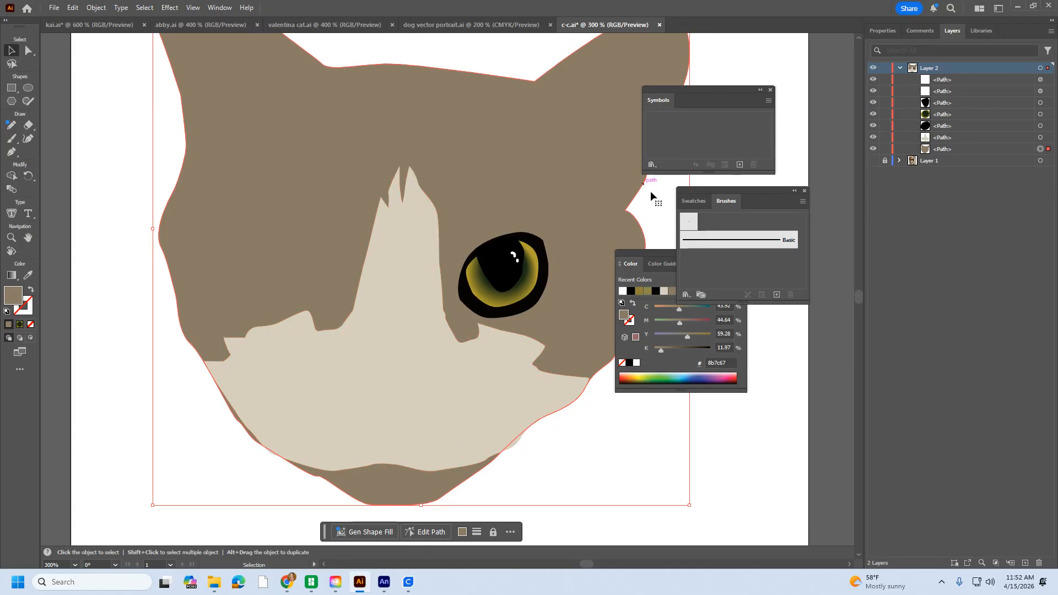
{"action": "left_click_drag", "start_coordinate": [727, 91], "coordinate": [978, 334]}
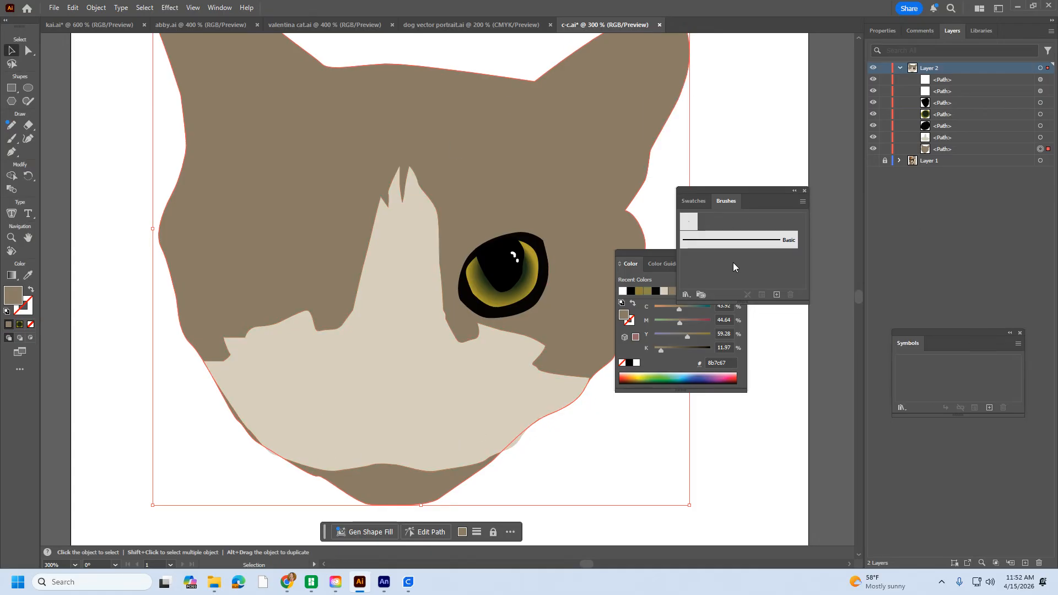
{"action": "left_click_drag", "start_coordinate": [656, 249], "coordinate": [792, 323]}
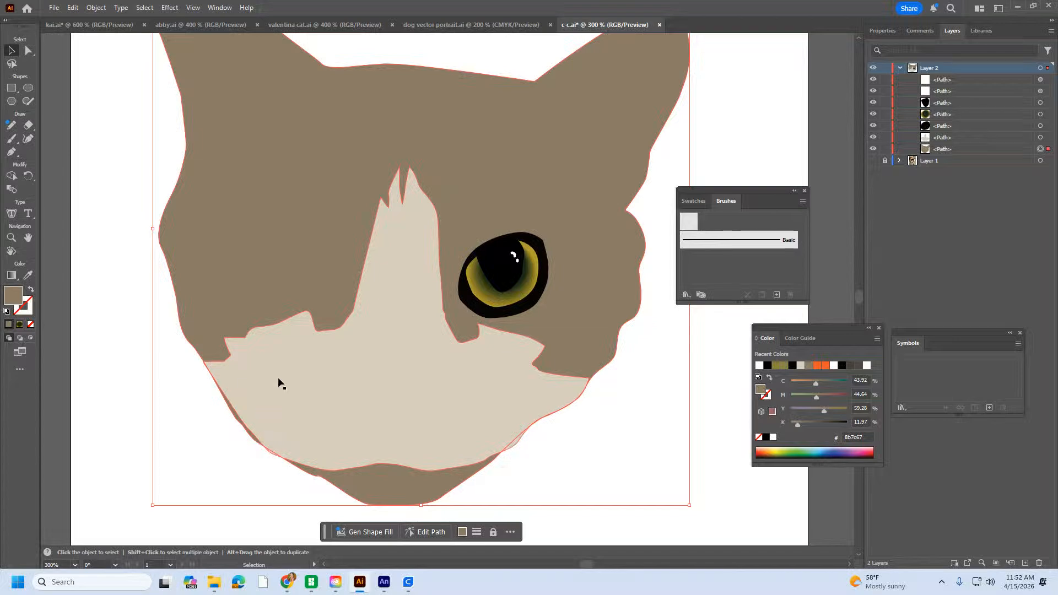
Move the light muzzle shape's lower-left anchor outward so it covers the brown sliver along the cheek edge.
{"action": "left_click", "coordinate": [263, 412]}
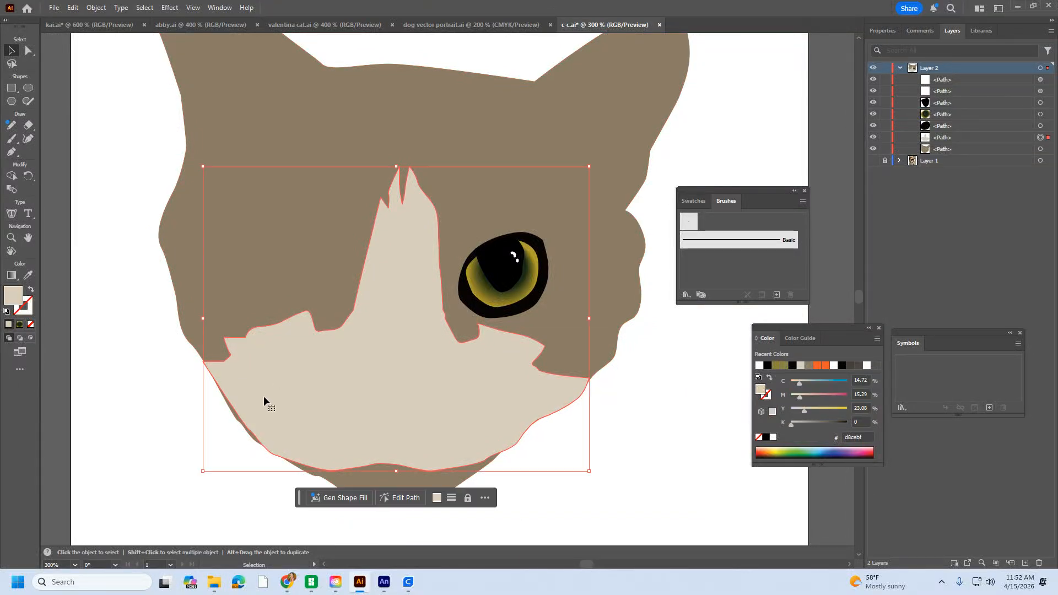
{"action": "key", "text": "a"}
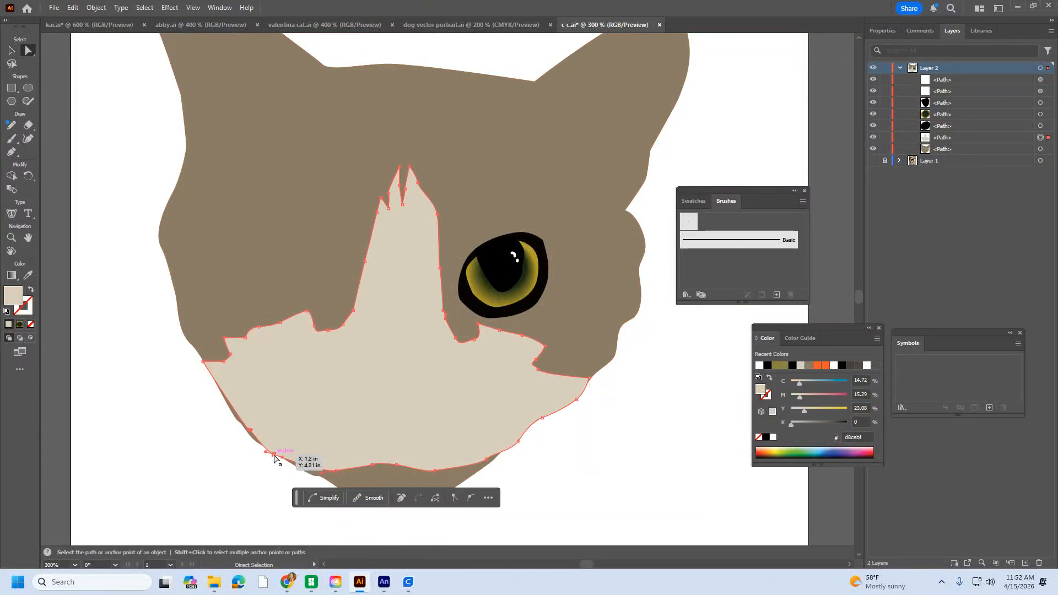
{"action": "left_click_drag", "start_coordinate": [252, 431], "coordinate": [242, 430]}
{"action": "left_click", "coordinate": [280, 469]}
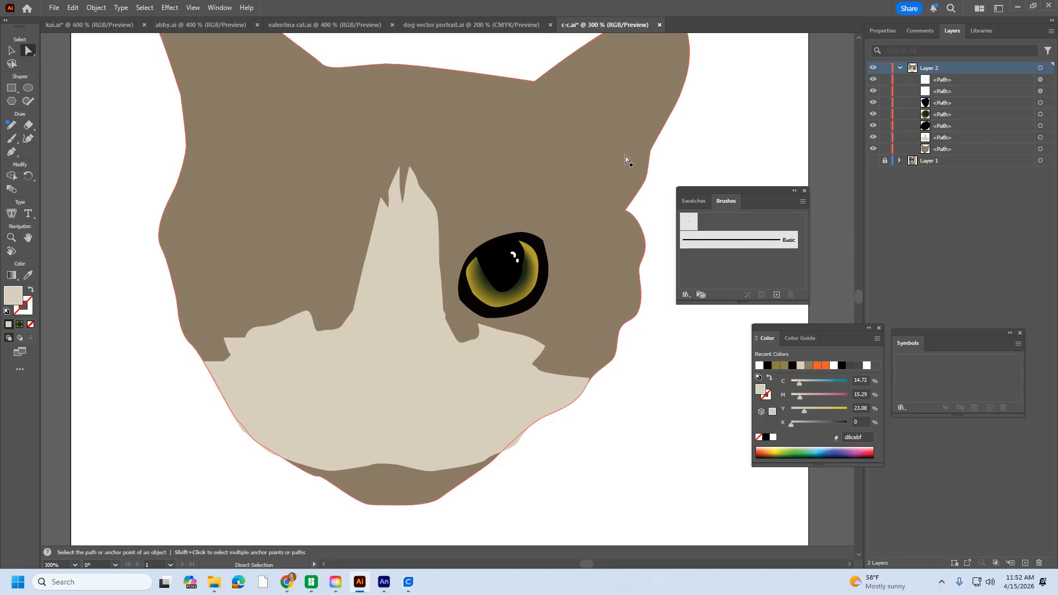
Hide the traced shapes to reveal the photo and paint three beige brow whiskers above the traced eye with the Paintbrush.
{"action": "left_click", "coordinate": [874, 80]}
{"action": "left_click", "coordinate": [872, 160]}
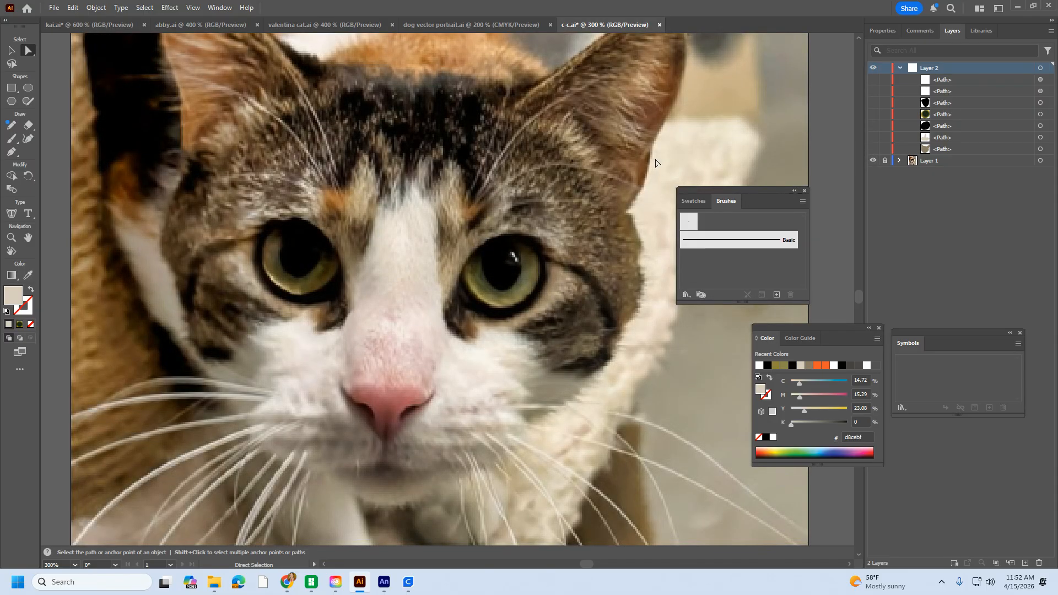
{"action": "left_click", "coordinate": [11, 138]}
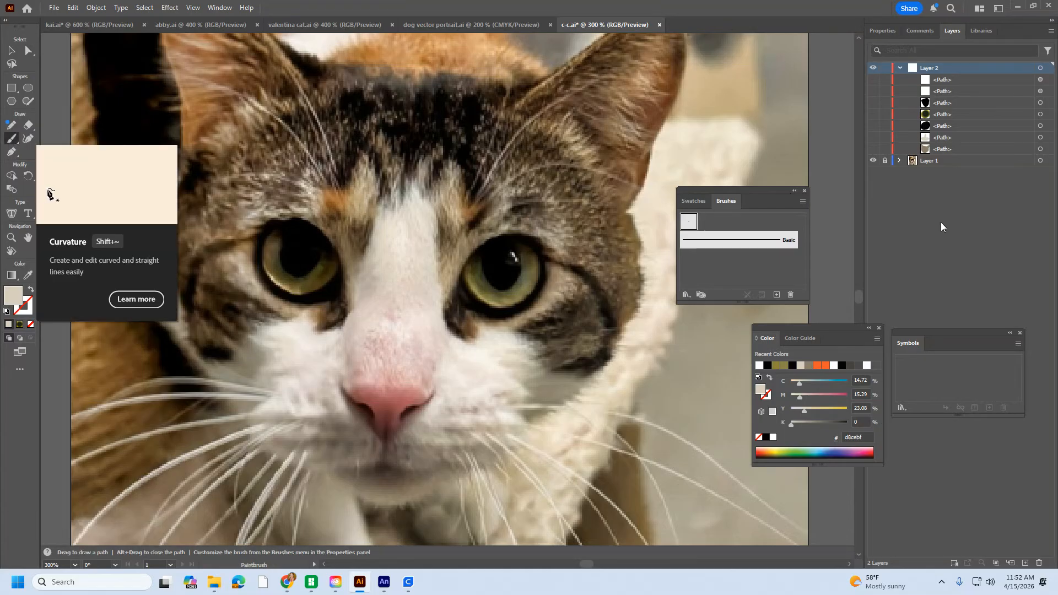
{"action": "scroll", "coordinate": [600, 138], "scroll_direction": "up", "scroll_amount": 4}
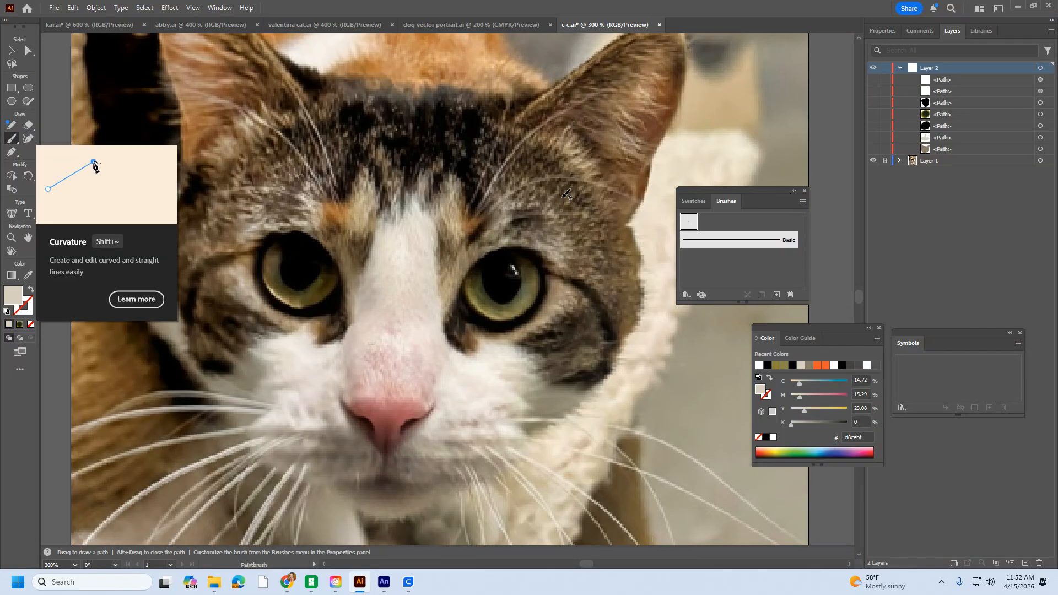
{"action": "left_click", "coordinate": [221, 8]}
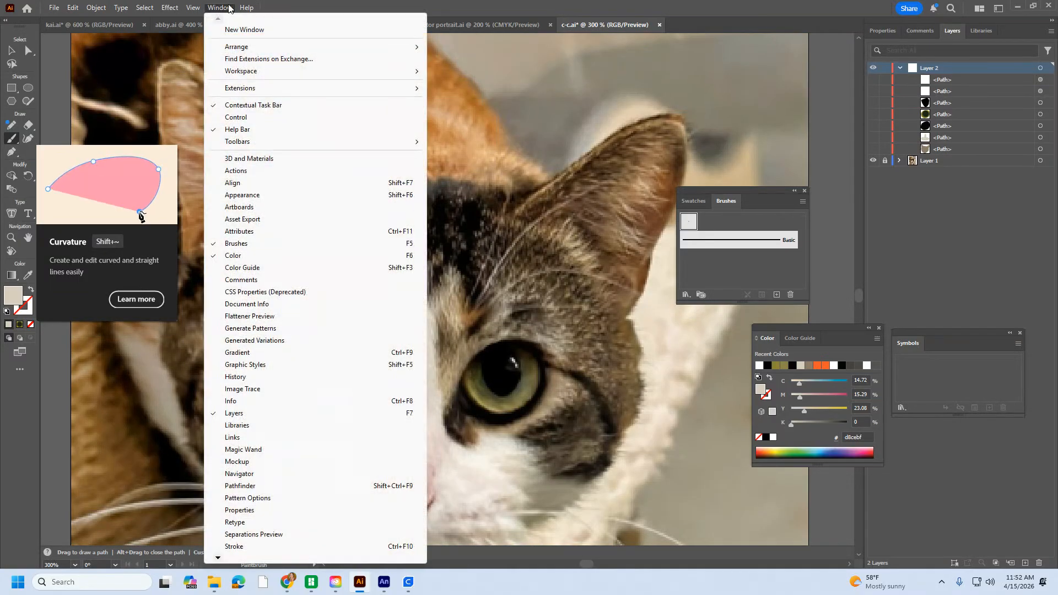
{"action": "left_click", "coordinate": [229, 8]}
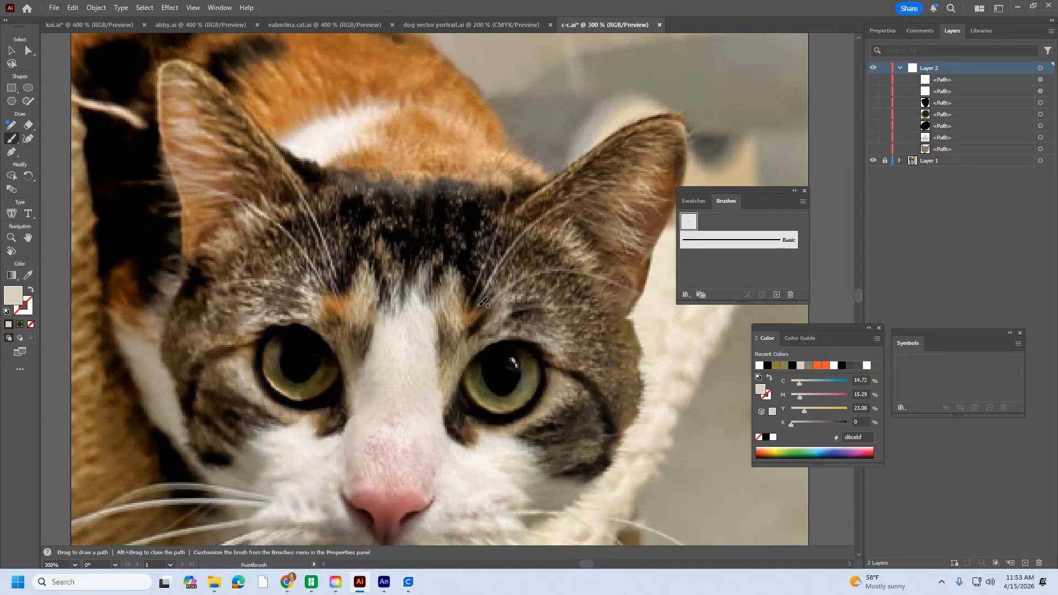
{"action": "left_click_drag", "start_coordinate": [479, 304], "coordinate": [591, 175]}
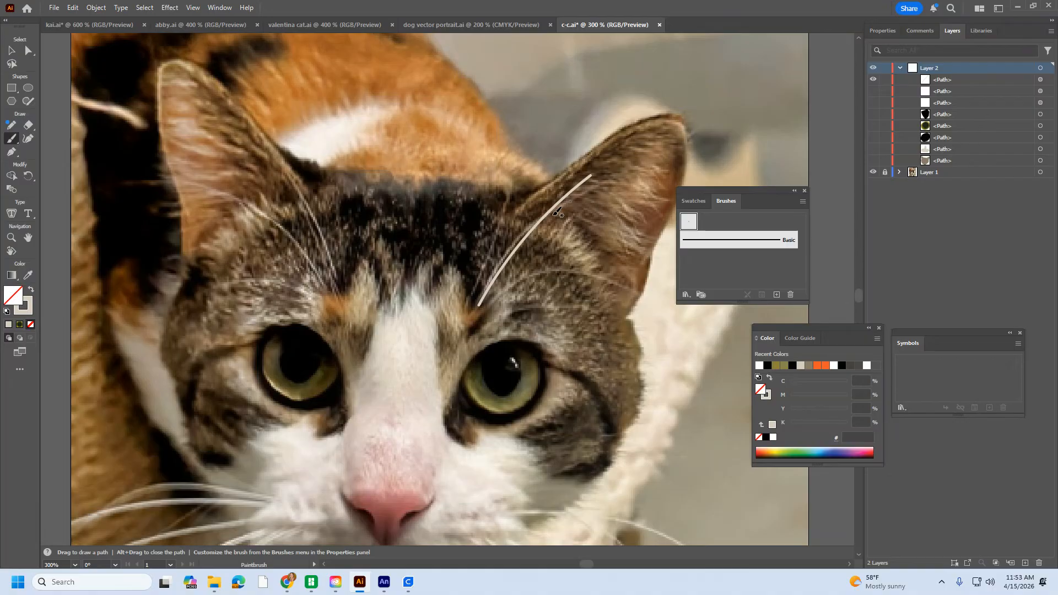
{"action": "mouse_move", "coordinate": [470, 321]}
{"action": "left_mouse_down"}
{"action": "mouse_move", "coordinate": [565, 276]}
{"action": "mouse_move", "coordinate": [672, 285]}
{"action": "left_mouse_up"}
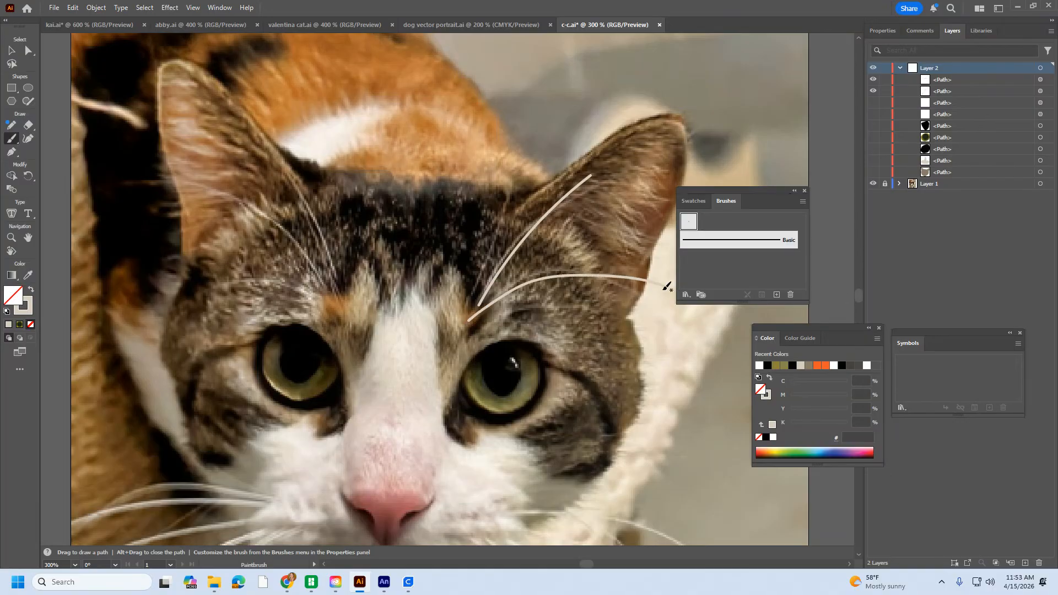
{"action": "left_click_drag", "start_coordinate": [467, 300], "coordinate": [507, 200]}
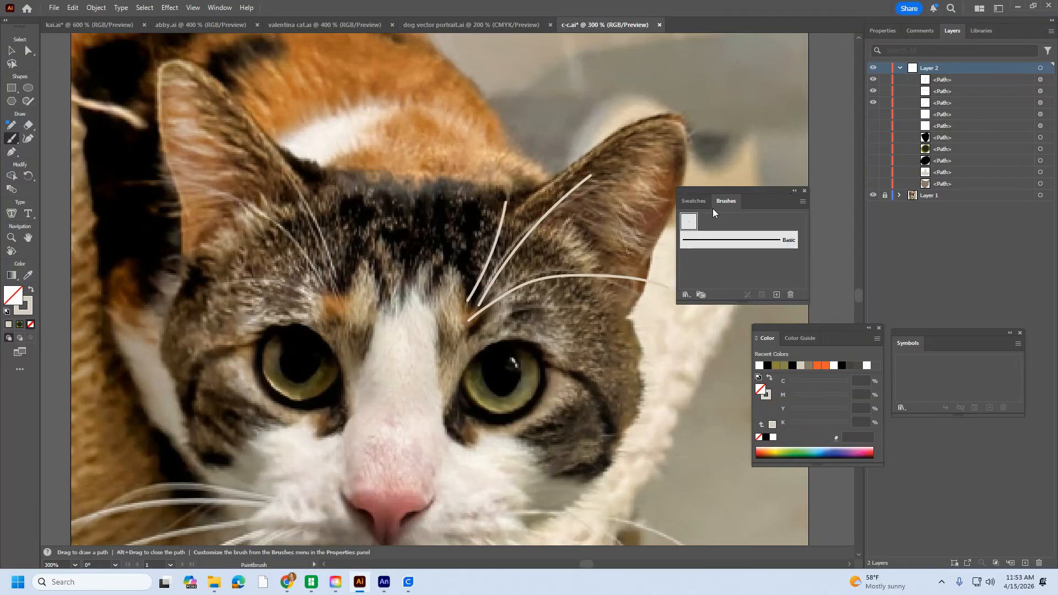
Create a new calligraphic brush with a 1 pt size set to vary randomly.
{"action": "left_click", "coordinate": [776, 294]}
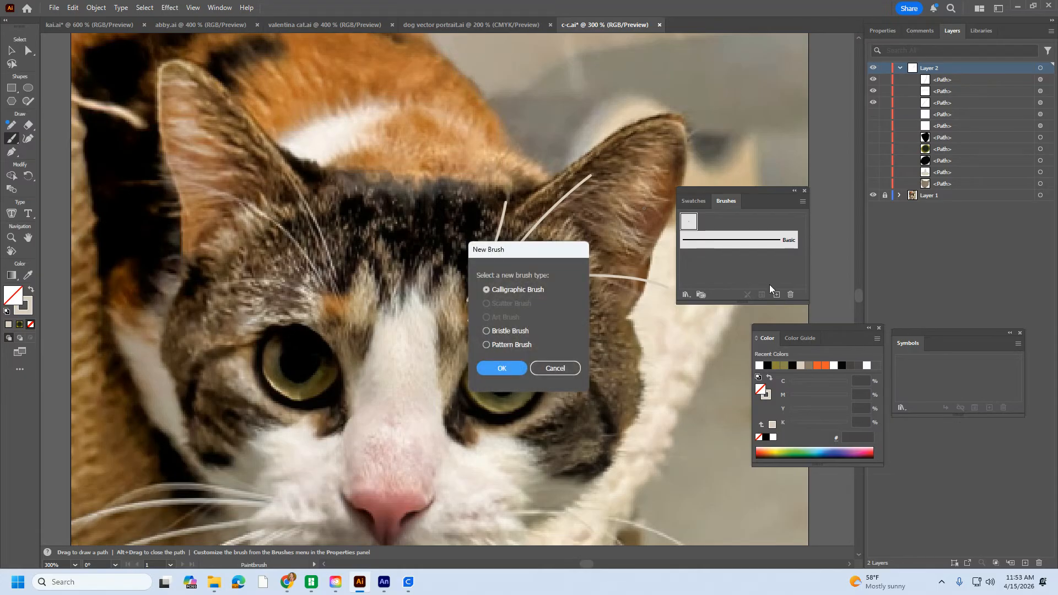
{"action": "left_click", "coordinate": [487, 366]}
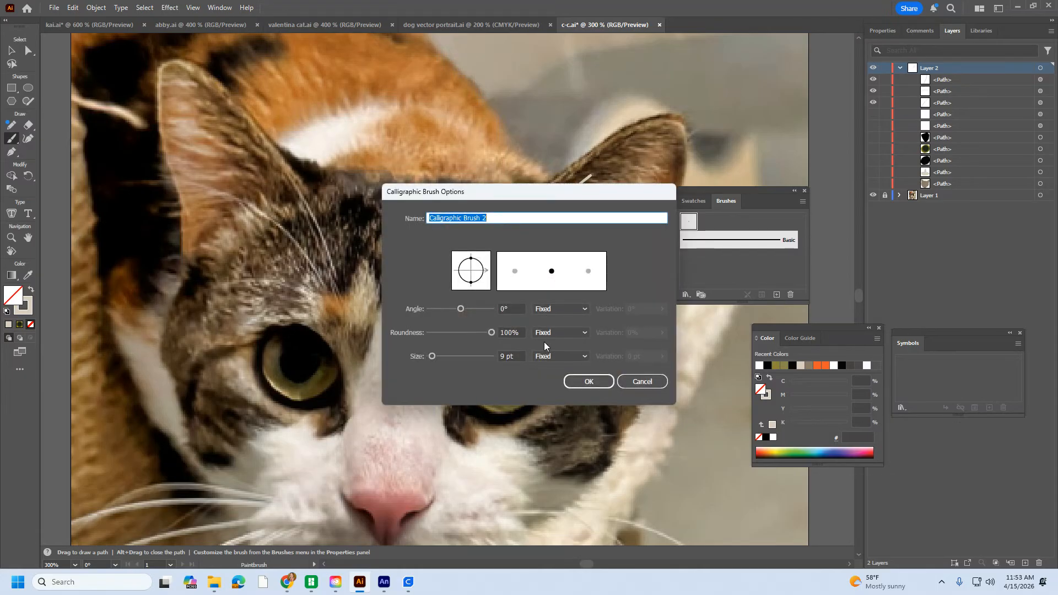
{"action": "left_click", "coordinate": [544, 355]}
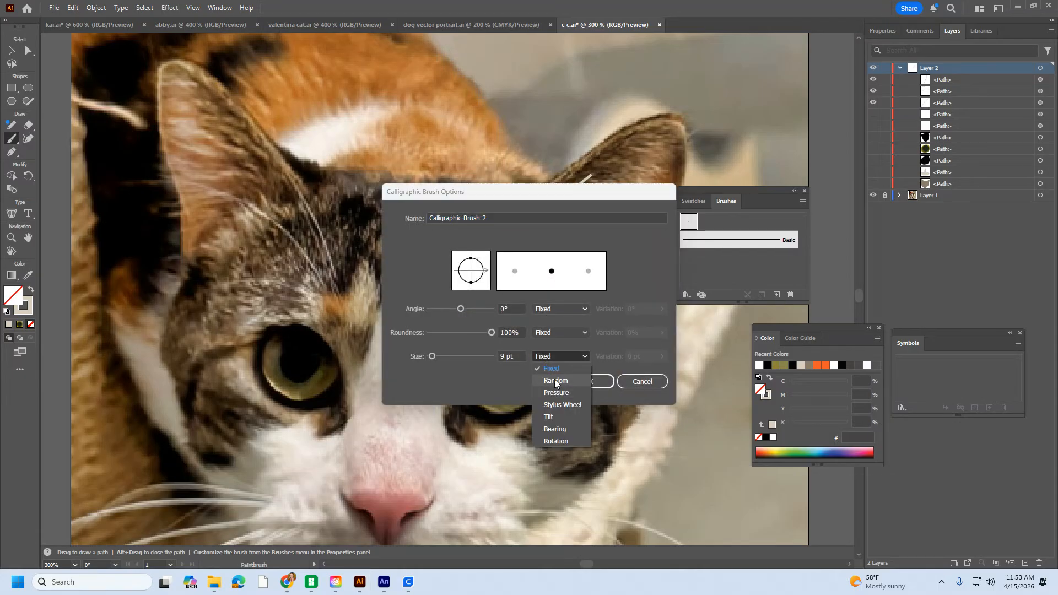
{"action": "left_click", "coordinate": [555, 380]}
{"action": "left_click", "coordinate": [661, 356]}
{"action": "mouse_move", "coordinate": [621, 372]}
{"action": "left_mouse_down"}
{"action": "mouse_move", "coordinate": [660, 372]}
{"action": "mouse_move", "coordinate": [638, 372]}
{"action": "left_mouse_up"}
{"action": "left_click", "coordinate": [502, 354]}
{"action": "left_click_drag", "start_coordinate": [502, 354], "coordinate": [497, 355]}
{"action": "type", "text": "1"}
{"action": "left_click", "coordinate": [585, 381]}
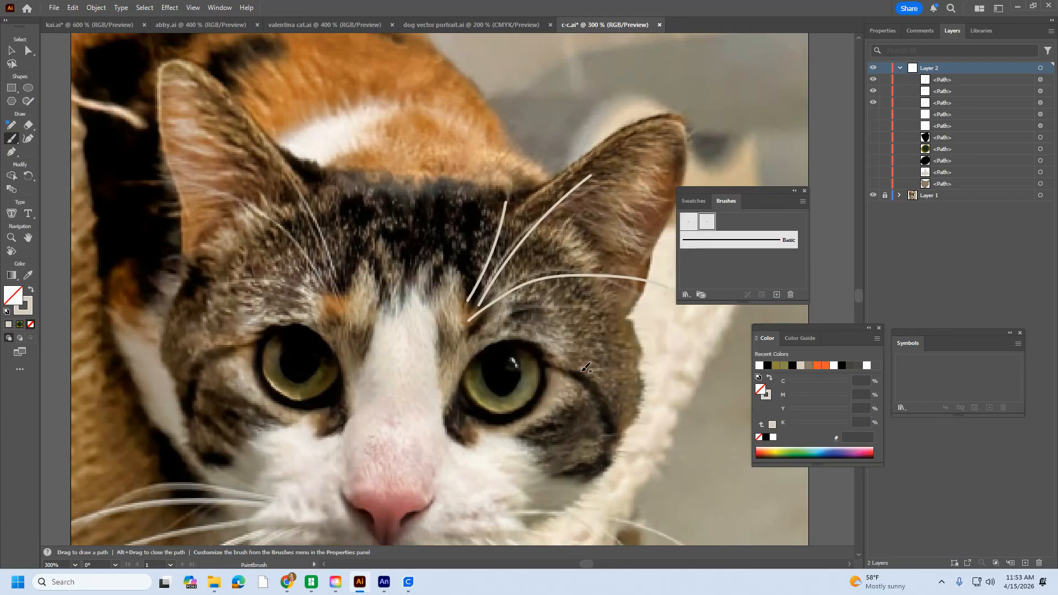
Test the new calligraphic brush with several upright strokes across the forehead and undo them.
{"action": "left_click_drag", "start_coordinate": [339, 272], "coordinate": [318, 123]}
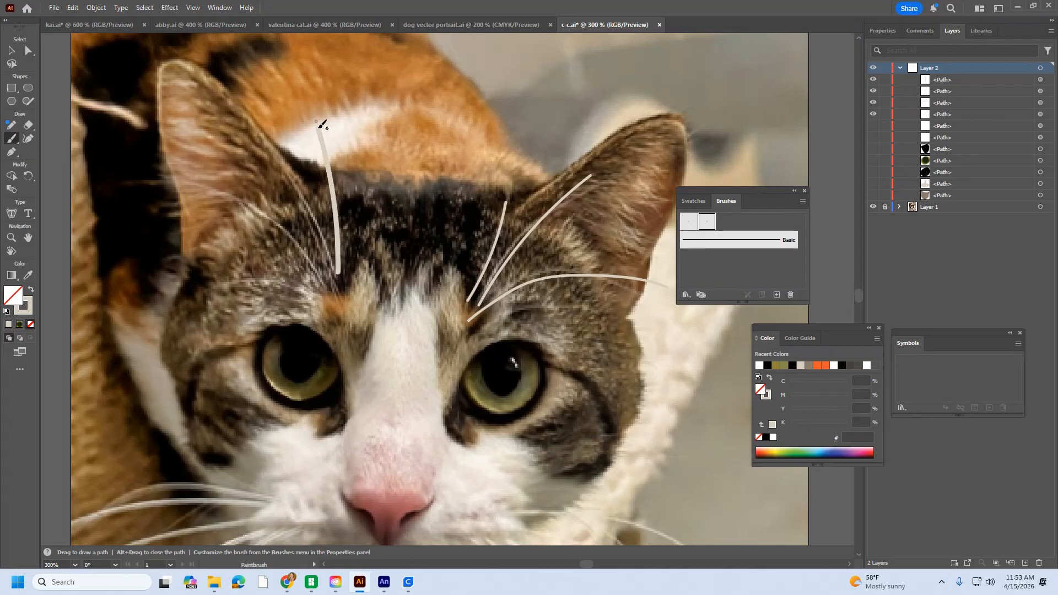
{"action": "left_click_drag", "start_coordinate": [354, 251], "coordinate": [354, 115]}
{"action": "left_click_drag", "start_coordinate": [374, 232], "coordinate": [378, 131]}
{"action": "left_click", "coordinate": [393, 241]}
{"action": "left_click_drag", "start_coordinate": [399, 224], "coordinate": [407, 138]}
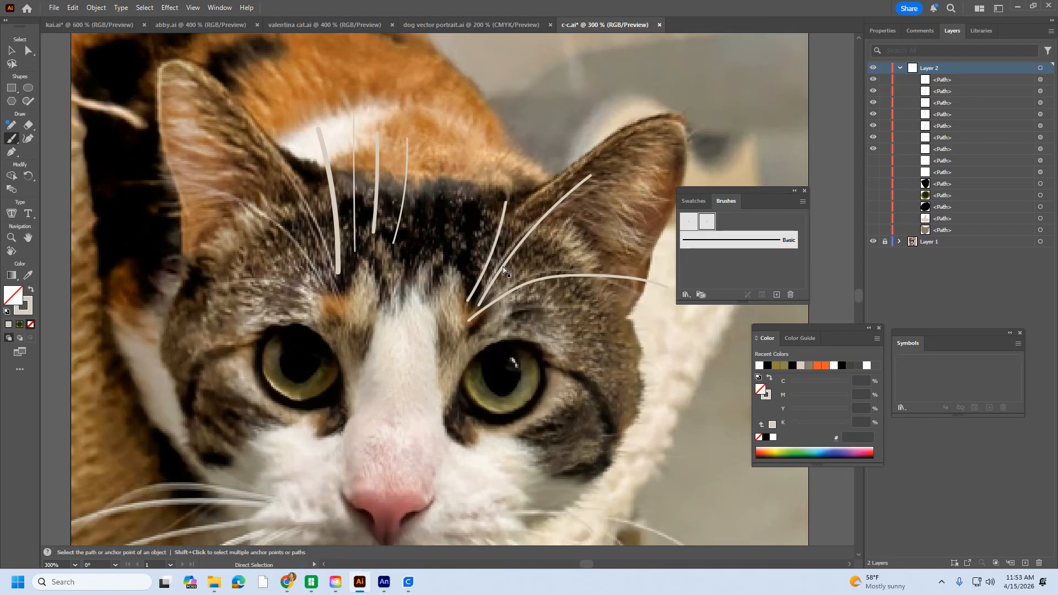
{"action": "key", "text": "ctrl+z"}
{"action": "key", "text": "ctrl+z"}
{"action": "key", "text": "ctrl+z"}
{"action": "key", "text": "ctrl+z"}
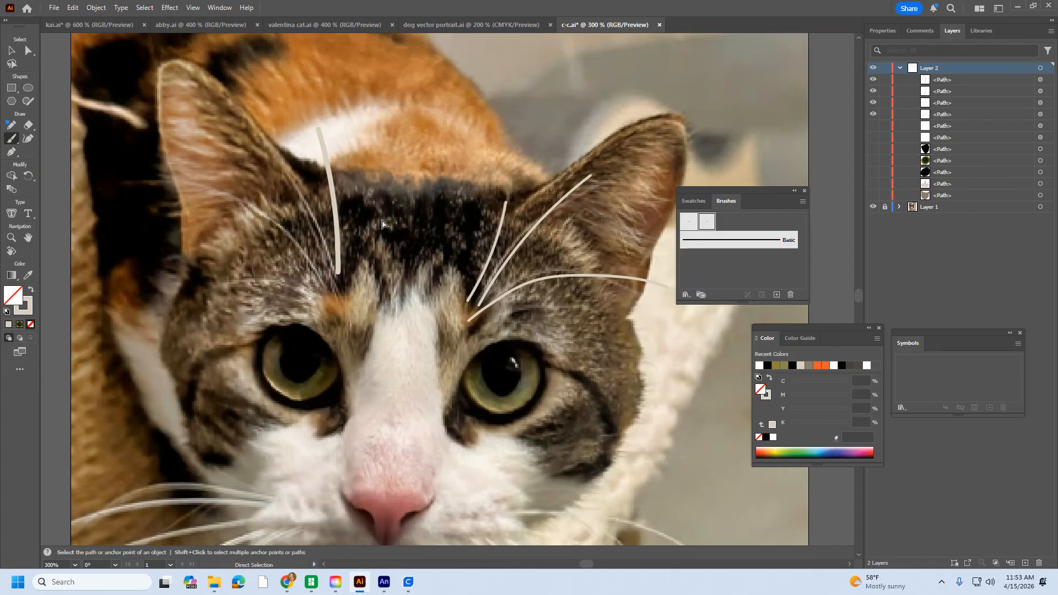
Paint three curved brow whiskers above the untraced eye, following the whiskers in the photo.
{"action": "mouse_move", "coordinate": [347, 275]}
{"action": "left_mouse_down"}
{"action": "mouse_move", "coordinate": [342, 238]}
{"action": "mouse_move", "coordinate": [276, 150]}
{"action": "left_mouse_up"}
{"action": "mouse_move", "coordinate": [325, 300]}
{"action": "left_mouse_down"}
{"action": "mouse_move", "coordinate": [262, 231]}
{"action": "mouse_move", "coordinate": [195, 189]}
{"action": "left_mouse_up"}
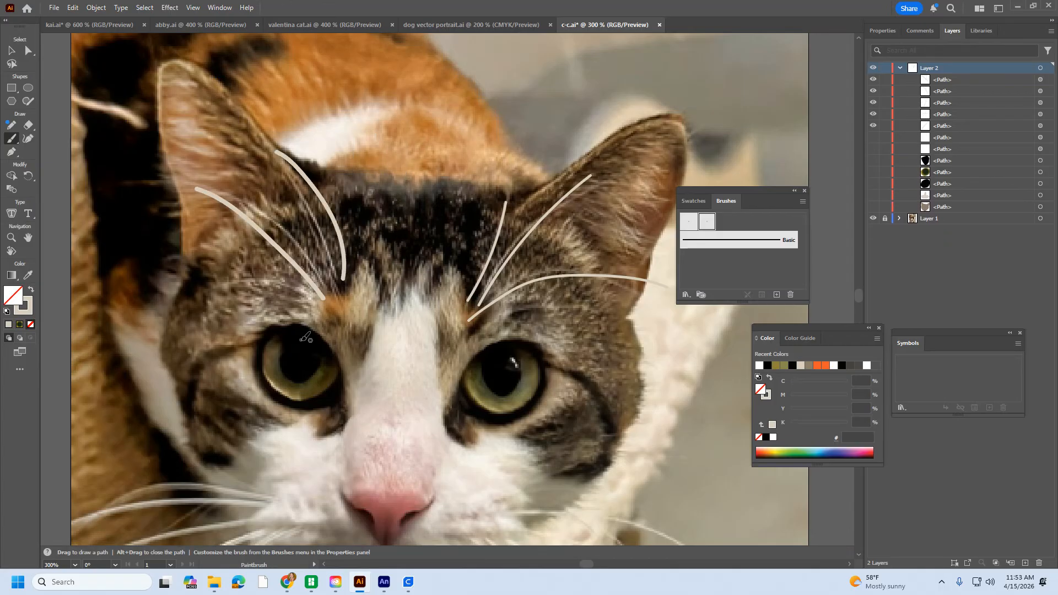
{"action": "left_click_drag", "start_coordinate": [302, 302], "coordinate": [203, 280]}
Reduce the stroke weight of the two thick brow whiskers above the untraced eye to 0.5 pt each.
{"action": "left_click", "coordinate": [11, 51]}
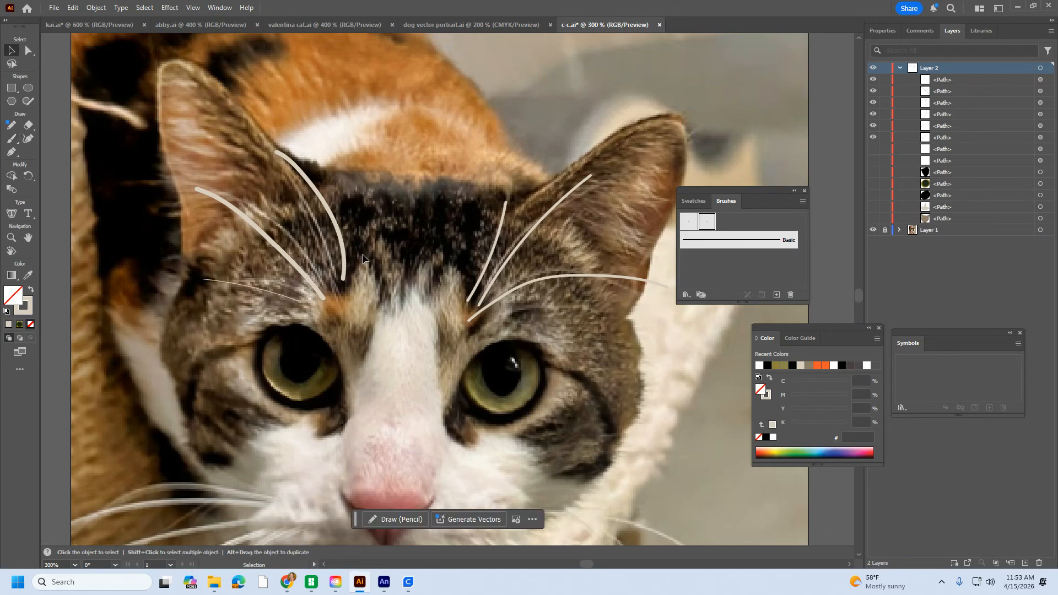
{"action": "left_click", "coordinate": [338, 245]}
{"action": "left_click", "coordinate": [883, 31]}
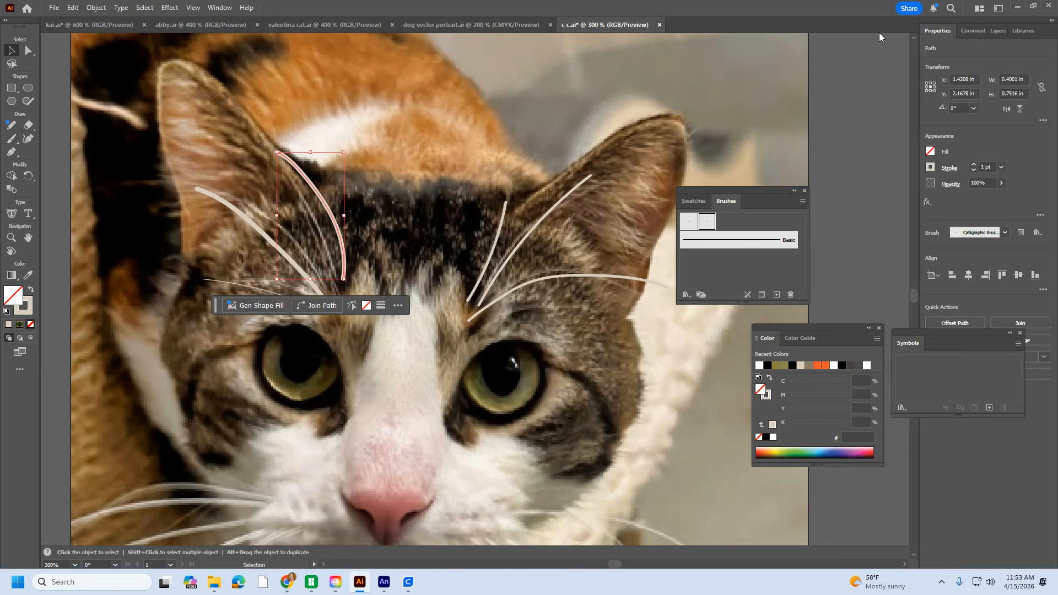
{"action": "left_click", "coordinate": [973, 171]}
{"action": "left_click", "coordinate": [974, 171]}
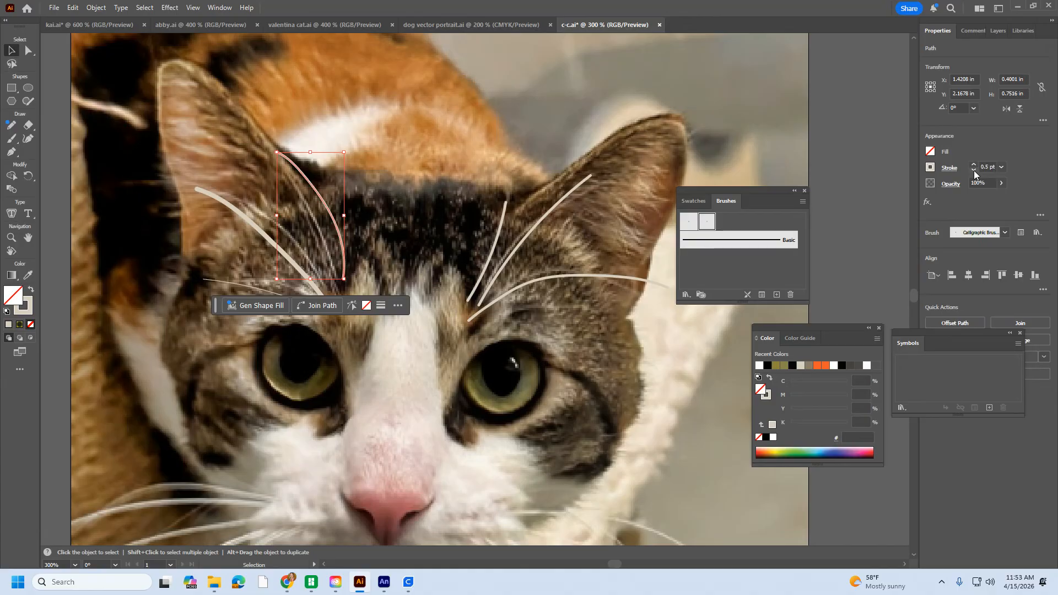
{"action": "left_click", "coordinate": [255, 239]}
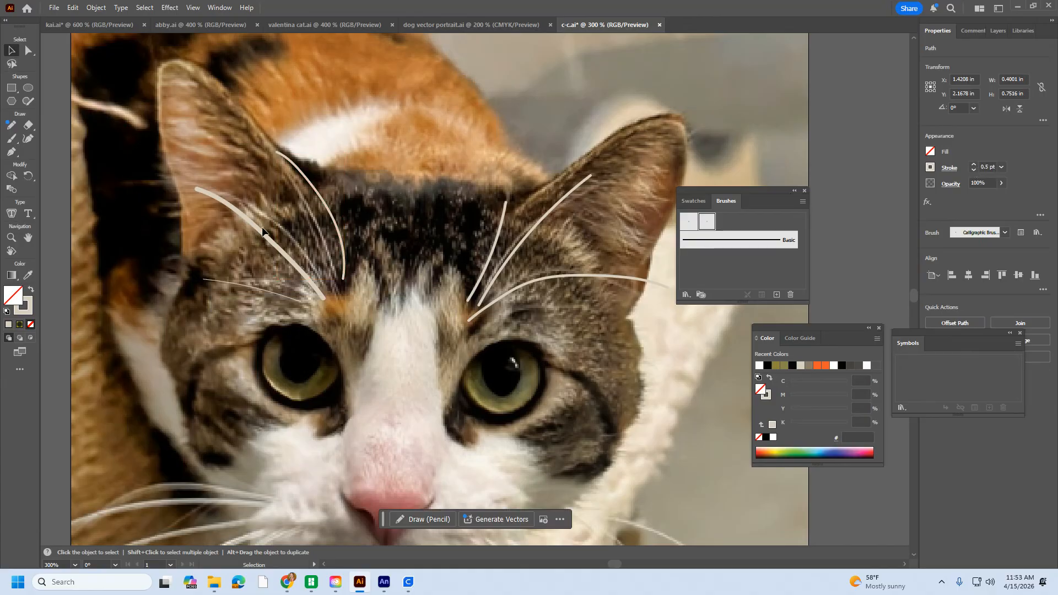
{"action": "left_click", "coordinate": [974, 171]}
{"action": "left_click", "coordinate": [973, 171]}
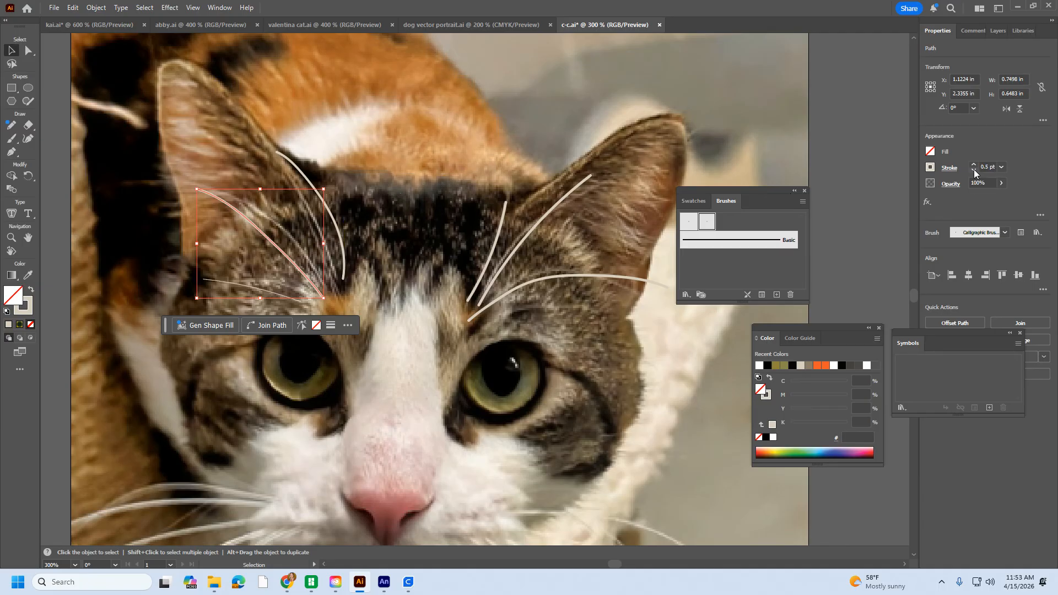
{"action": "left_click", "coordinate": [405, 165]}
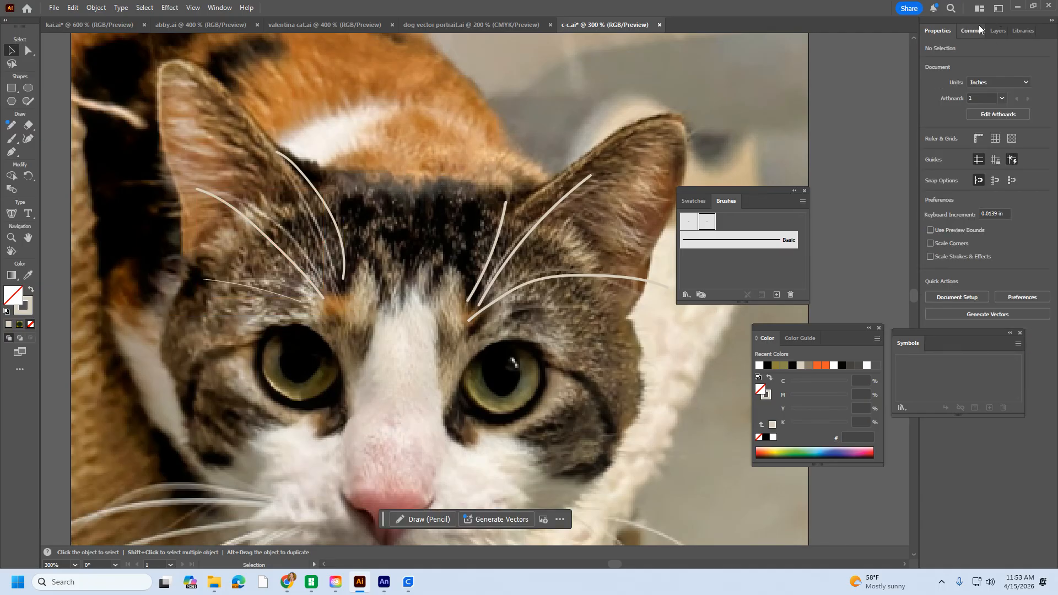
Show all the traced paths in Layer 2 with the photo layer hidden, and save the document.
{"action": "left_click", "coordinate": [997, 30]}
{"action": "left_click", "coordinate": [874, 148]}
{"action": "left_click", "coordinate": [872, 218]}
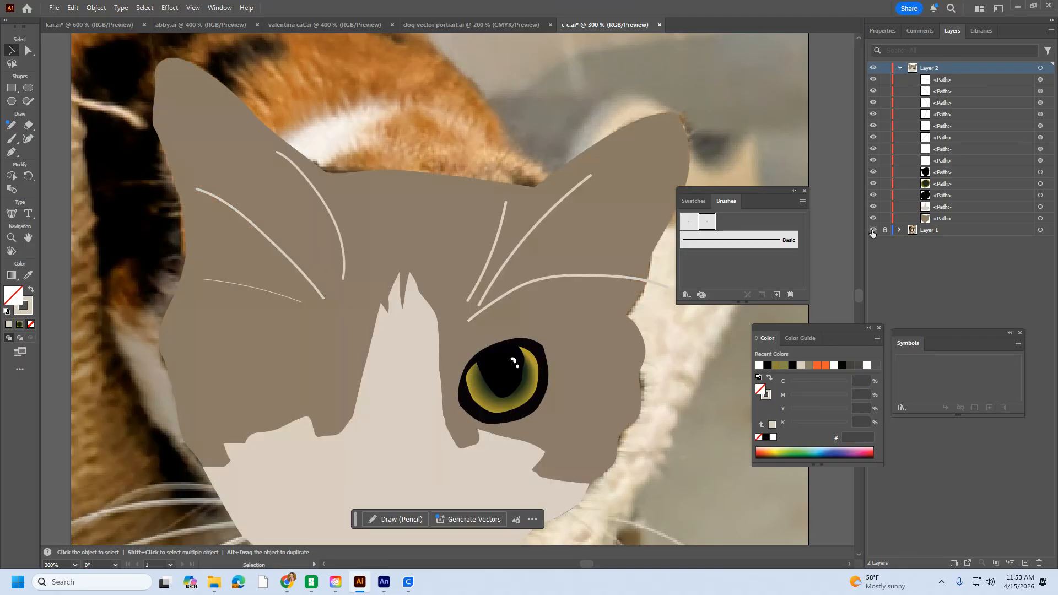
{"action": "left_click", "coordinate": [873, 230]}
{"action": "scroll", "coordinate": [597, 388], "scroll_direction": "down", "scroll_amount": 3}
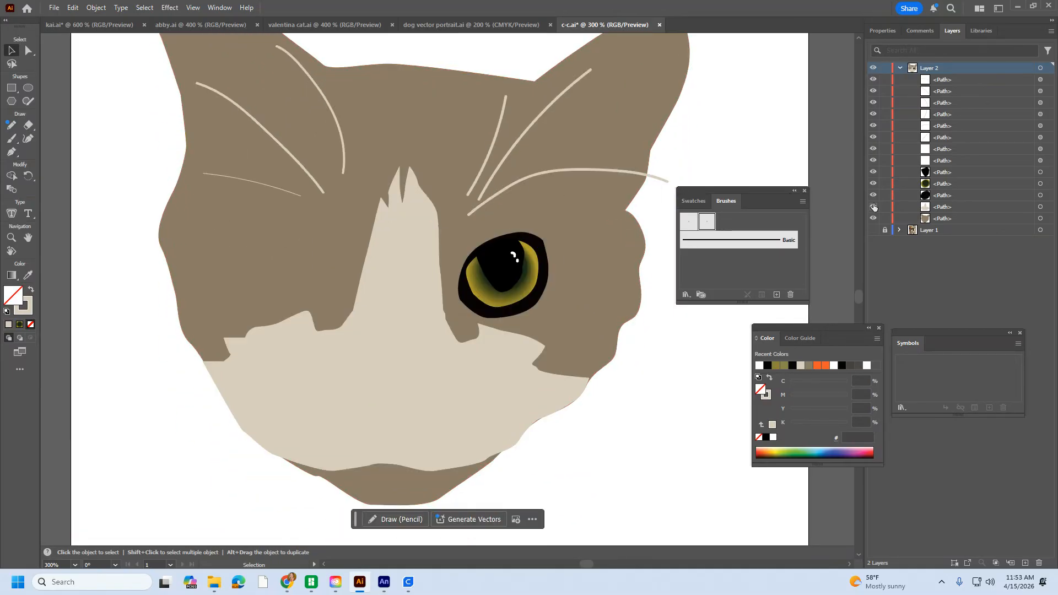
{"action": "left_click_drag", "start_coordinate": [872, 81], "coordinate": [873, 218]}
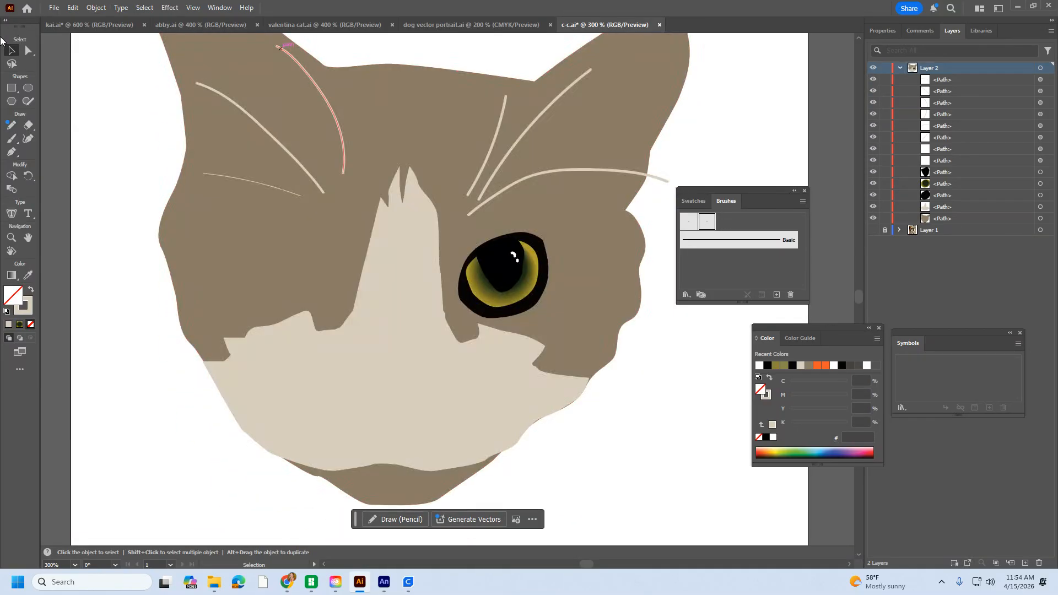
{"action": "left_click", "coordinate": [54, 7]}
{"action": "left_click", "coordinate": [83, 110]}
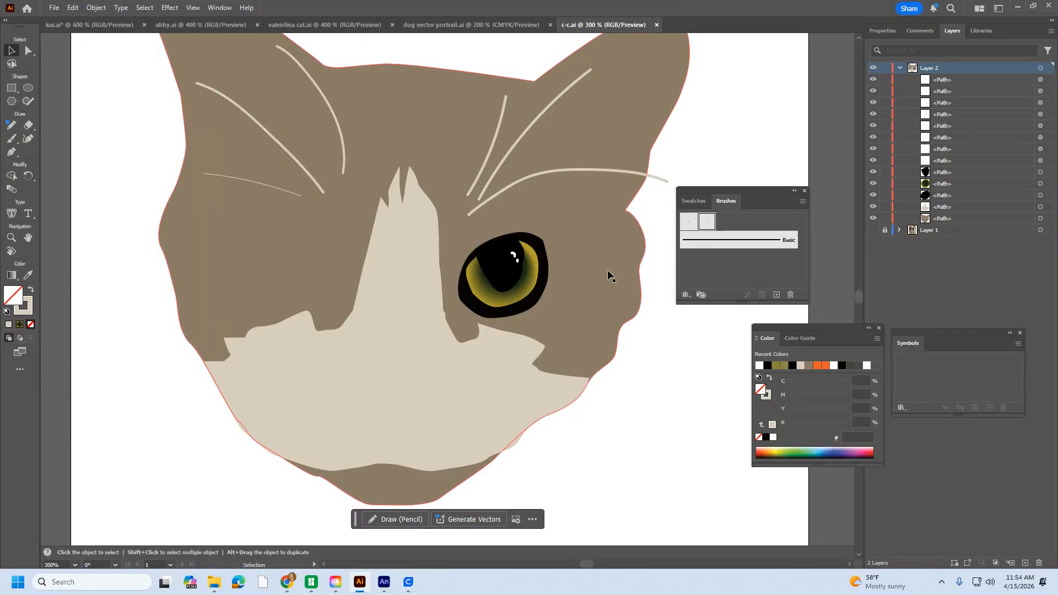